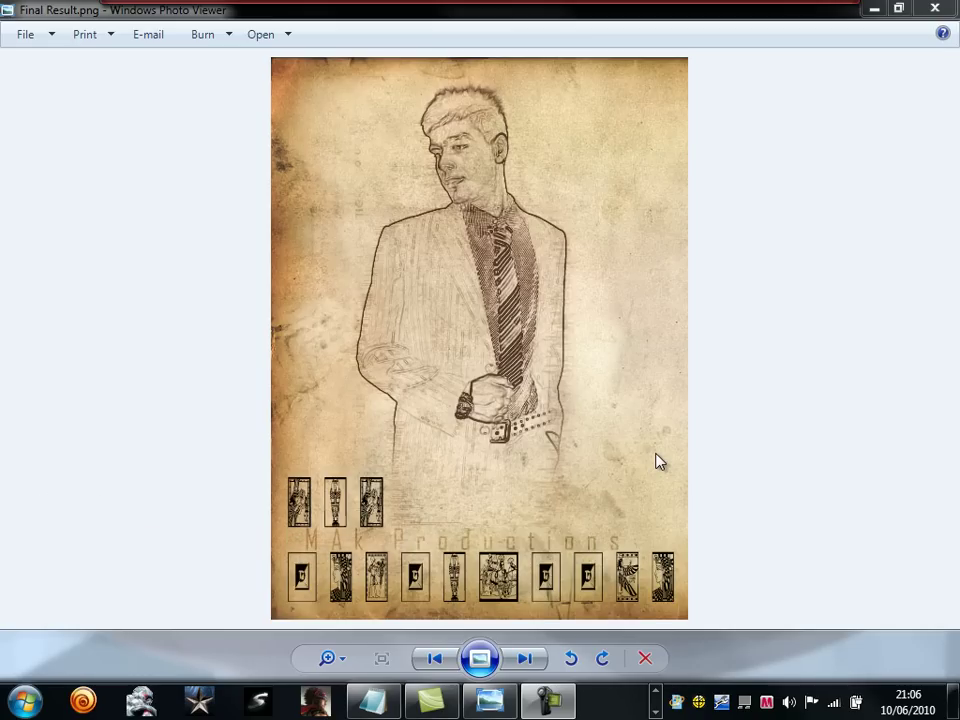
Minimize the Final Result.png preview and bring up the Old ME folder window
{"action": "left_click_drag", "start_coordinate": [615, 14], "coordinate": [583, 84]}
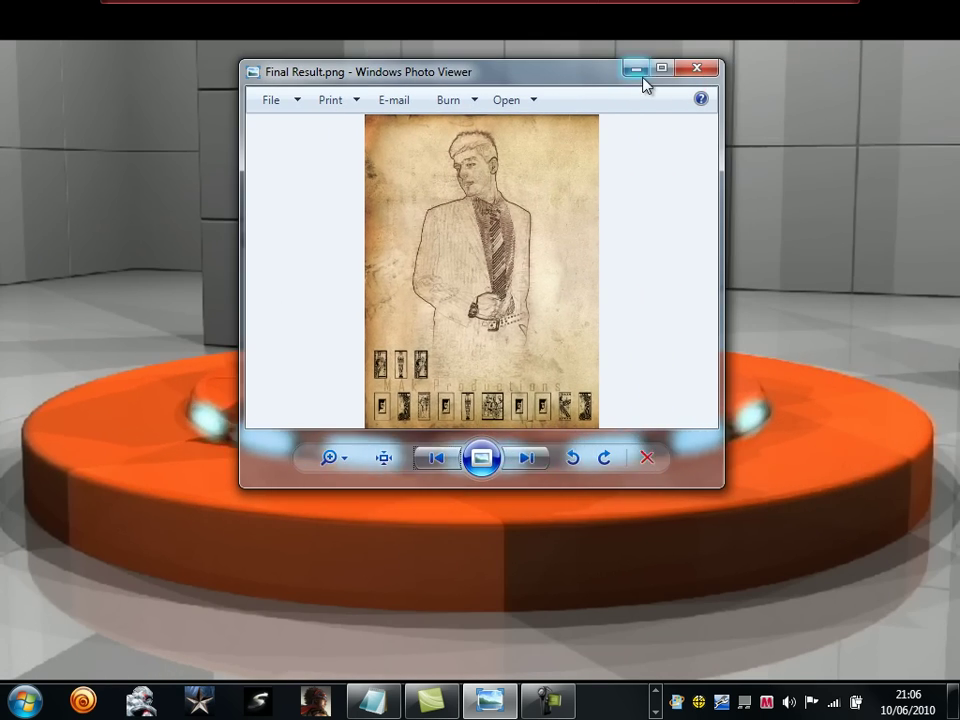
{"action": "left_click", "coordinate": [645, 69]}
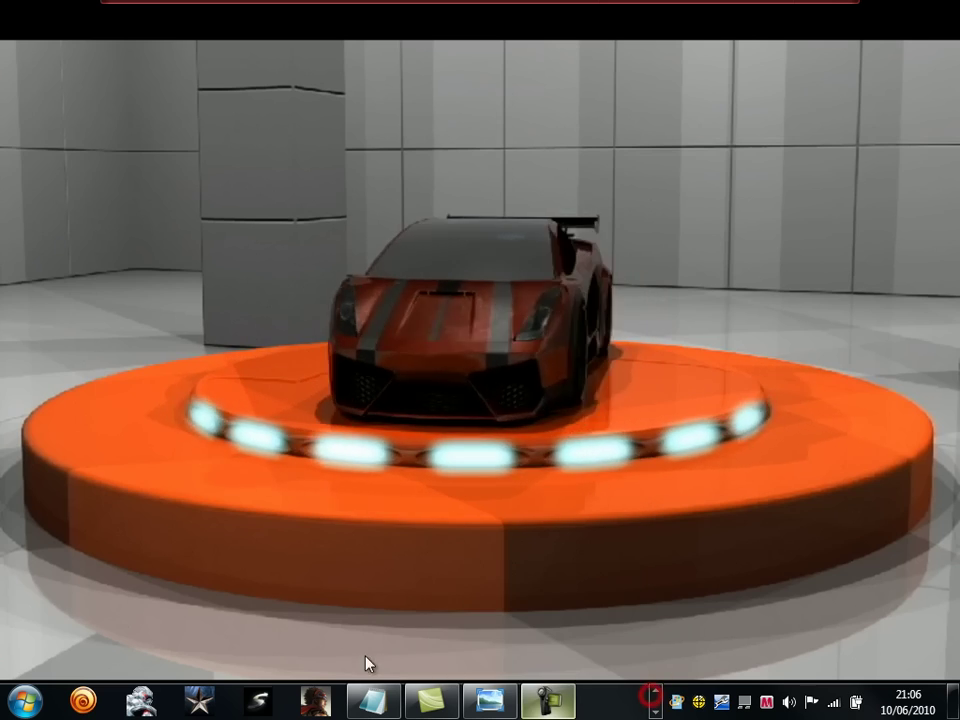
{"action": "left_click", "coordinate": [655, 690]}
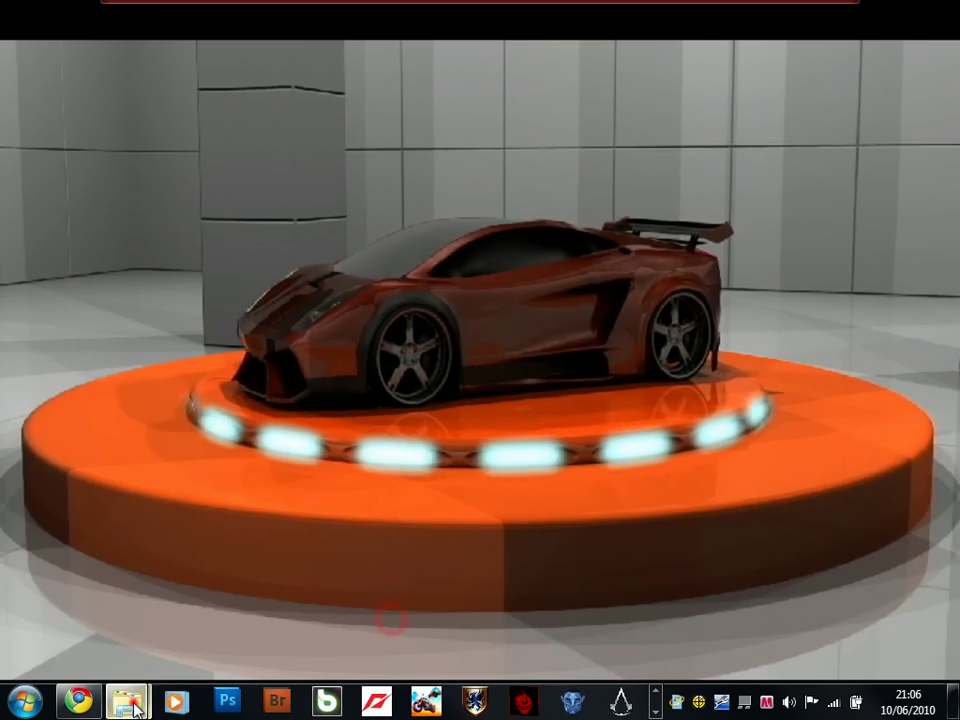
{"action": "mouse_move", "coordinate": [126, 700]}
{"action": "left_click", "coordinate": [158, 624]}
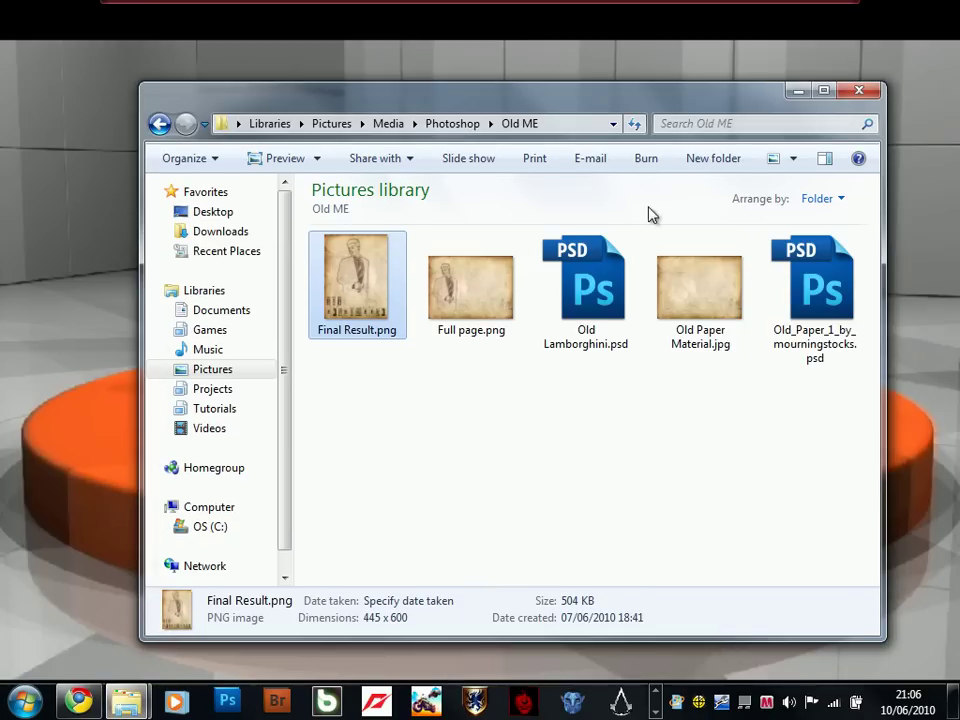
View the texture image Old Paper Material.jpg from the Old ME folder and close the viewer
{"action": "left_click_drag", "start_coordinate": [583, 88], "coordinate": [523, 63]}
{"action": "left_click", "coordinate": [585, 401]}
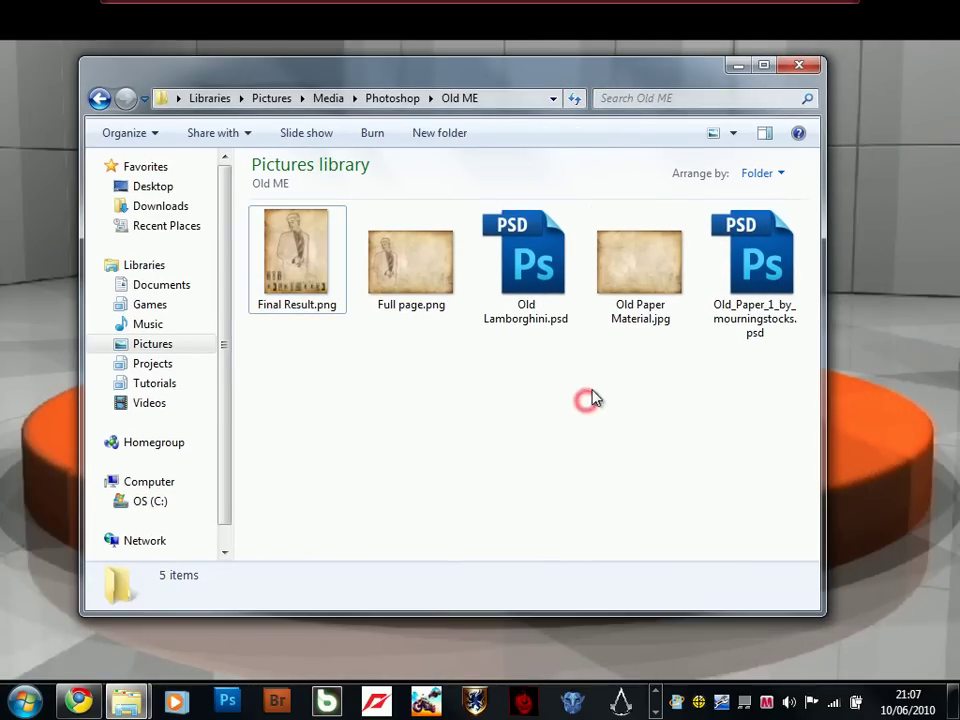
{"action": "left_click", "coordinate": [638, 287]}
{"action": "double_click", "coordinate": [640, 283]}
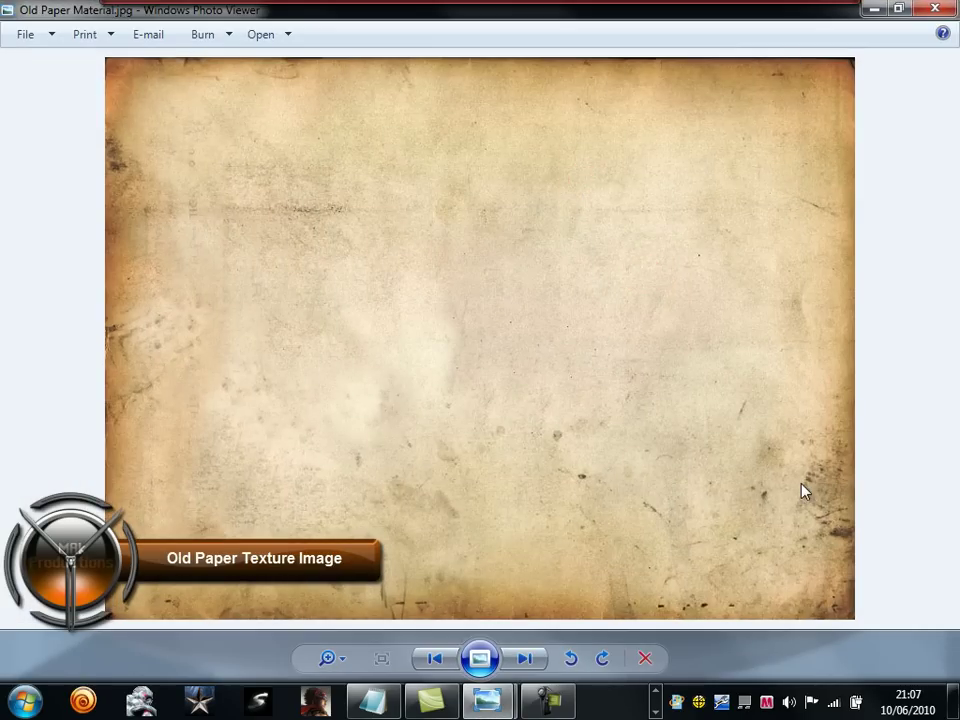
{"action": "left_click", "coordinate": [935, 8]}
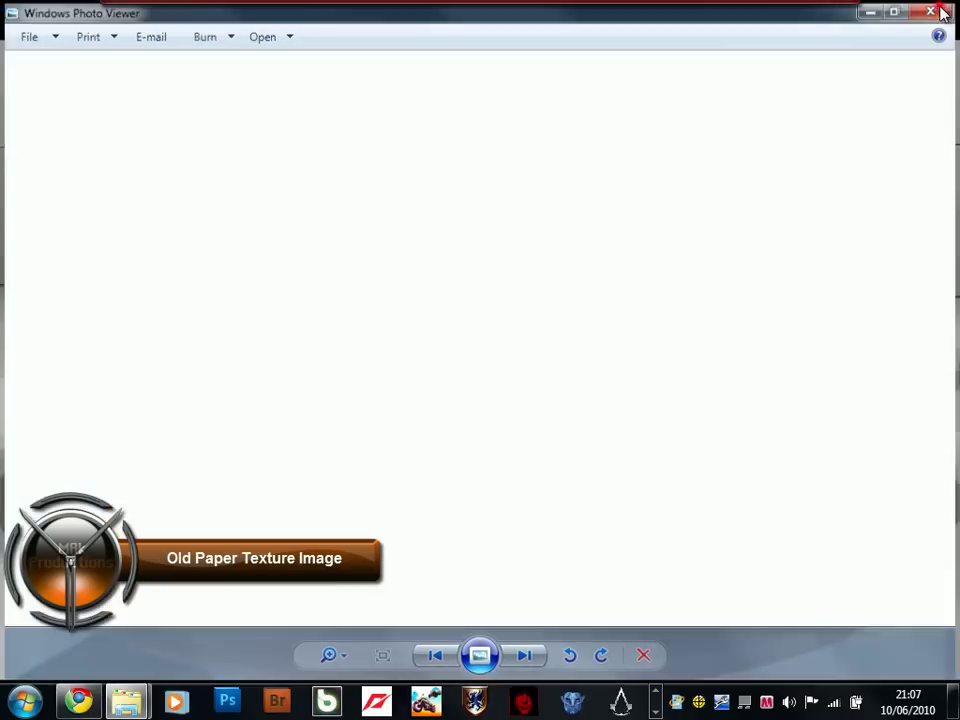
Switch to Chrome and look through the Google Images results for old paper textures, and put the browser away
{"action": "left_click", "coordinate": [103, 702]}
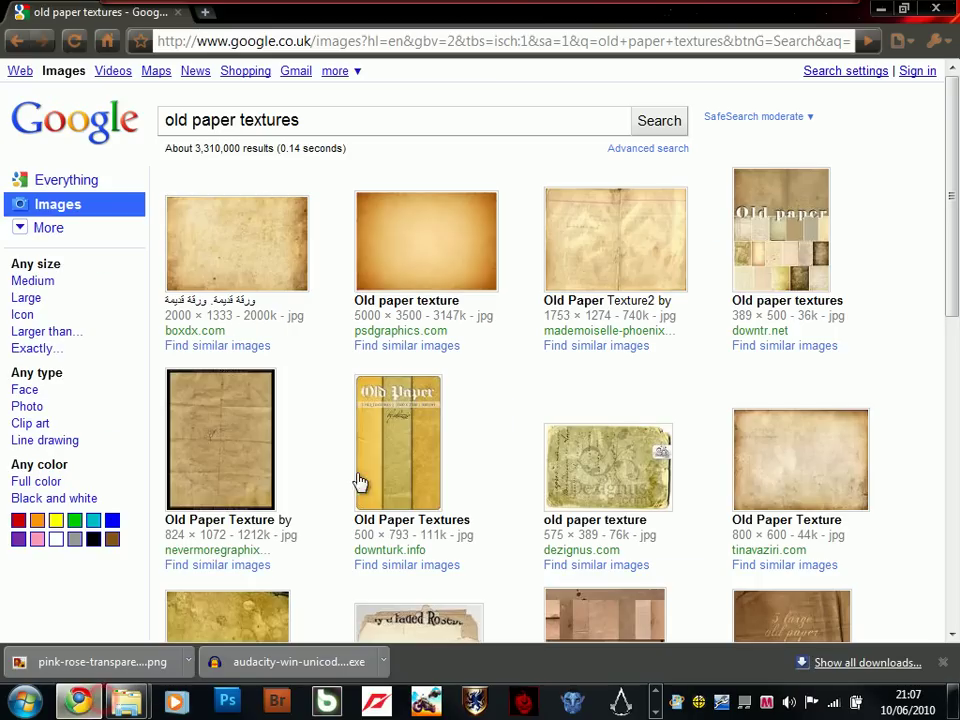
{"action": "left_click_drag", "start_coordinate": [953, 100], "coordinate": [939, 167]}
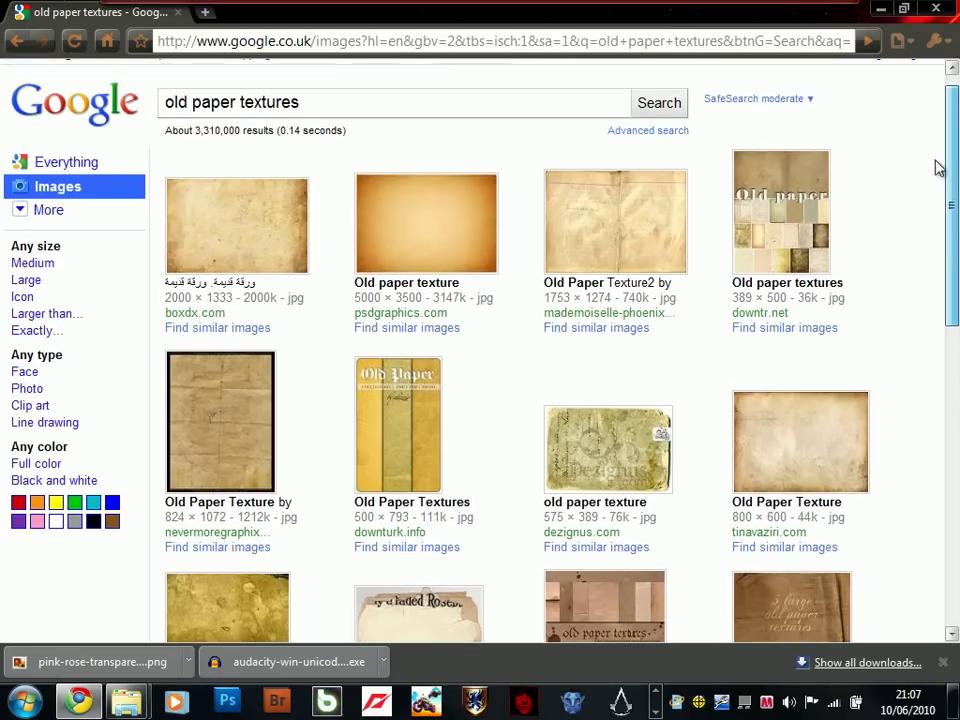
{"action": "left_click", "coordinate": [431, 116]}
{"action": "left_click", "coordinate": [228, 106]}
{"action": "left_click_drag", "start_coordinate": [300, 104], "coordinate": [188, 100]}
{"action": "left_click", "coordinate": [418, 90]}
{"action": "left_click", "coordinate": [953, 155]}
{"action": "left_click_drag", "start_coordinate": [953, 155], "coordinate": [943, 121]}
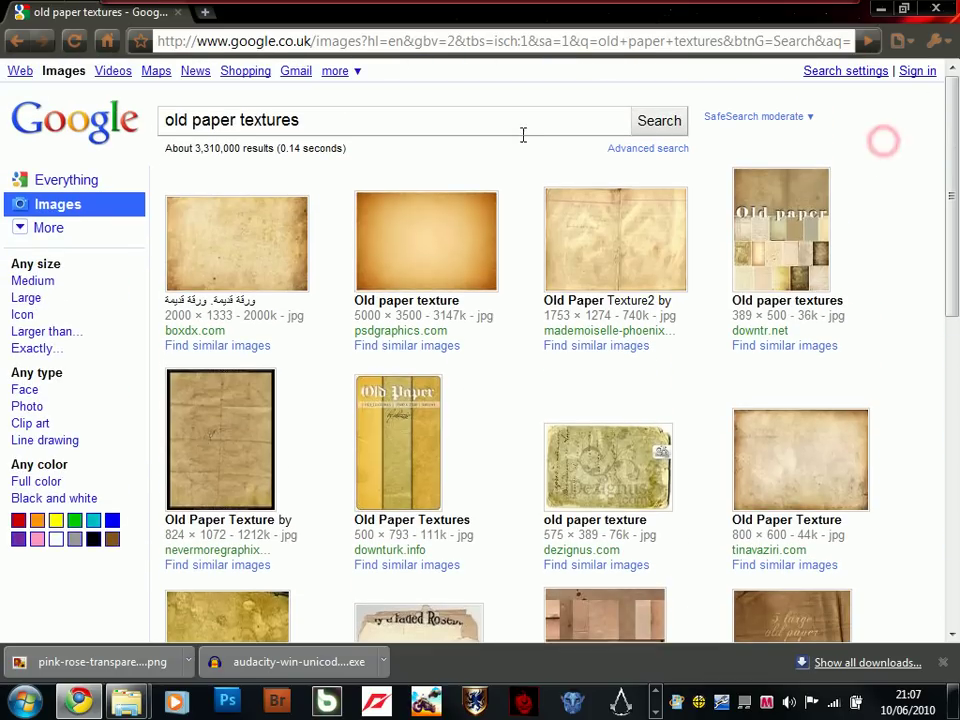
{"action": "left_click", "coordinate": [196, 152]}
{"action": "scroll", "coordinate": [413, 158], "scroll_direction": "down", "scroll_amount": 2}
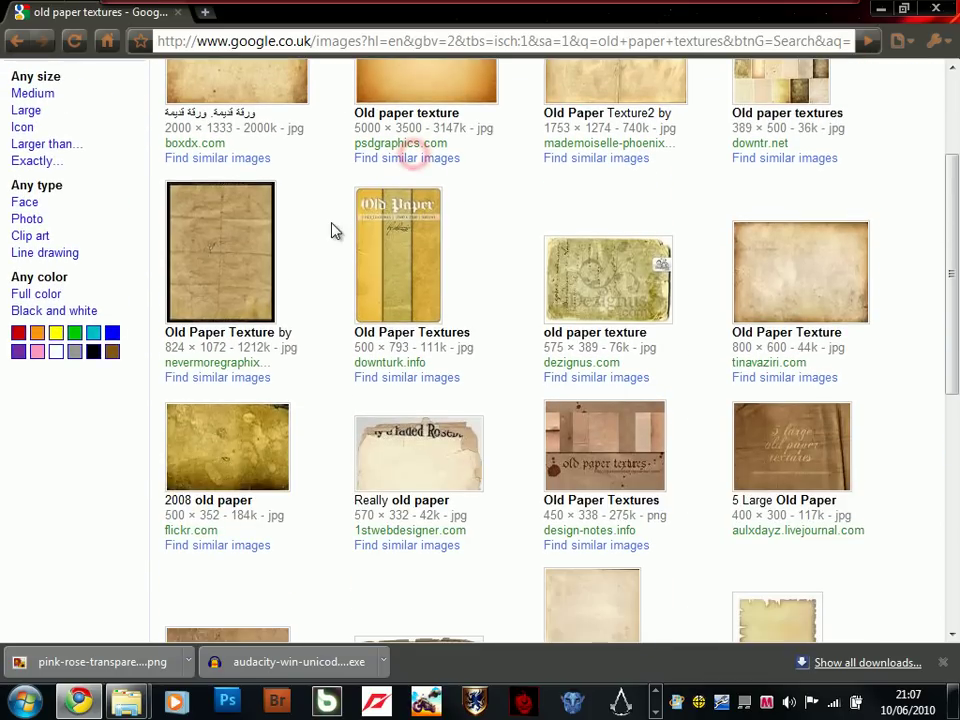
{"action": "left_click", "coordinate": [877, 8]}
Review the finished sketch design in Final Result.png from the Old ME folder and put the viewer away
{"action": "left_click", "coordinate": [450, 424]}
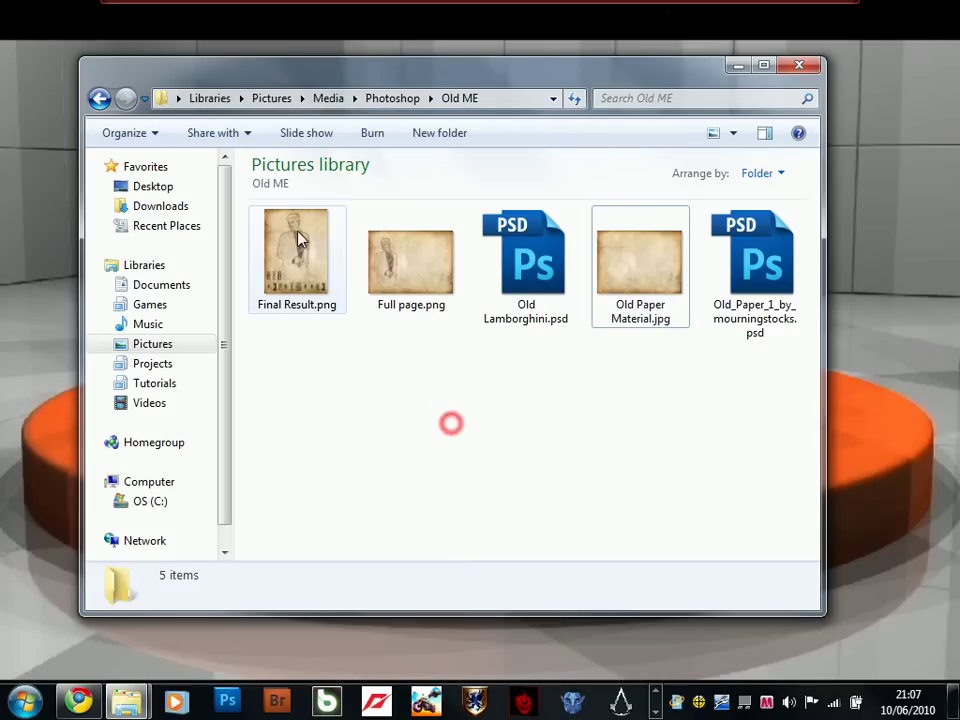
{"action": "left_click_drag", "start_coordinate": [142, 79], "coordinate": [171, 79]}
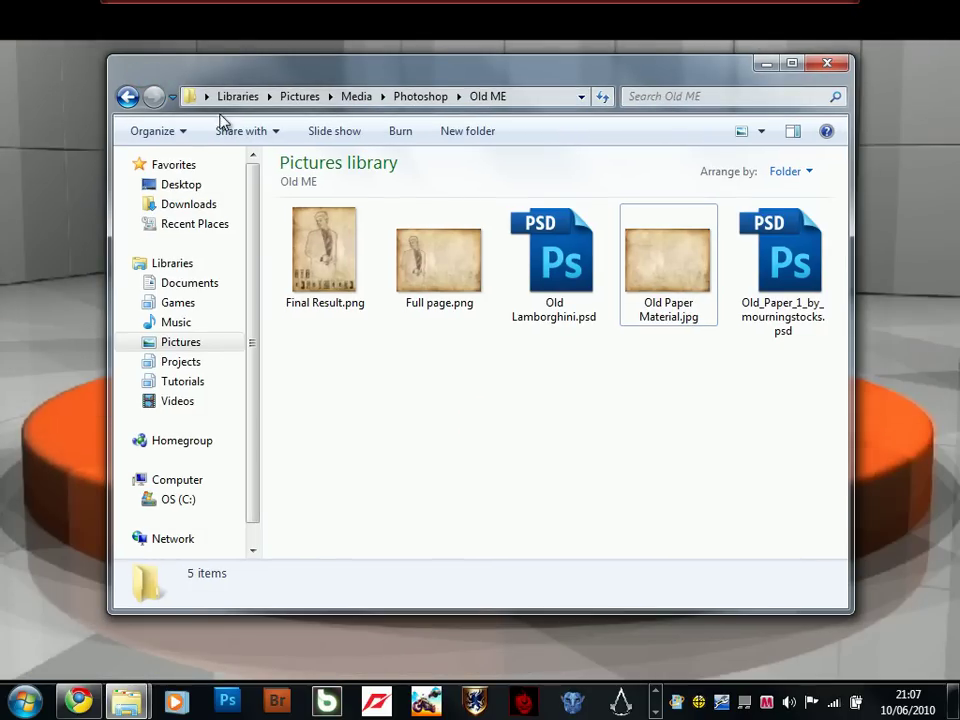
{"action": "double_click", "coordinate": [328, 257]}
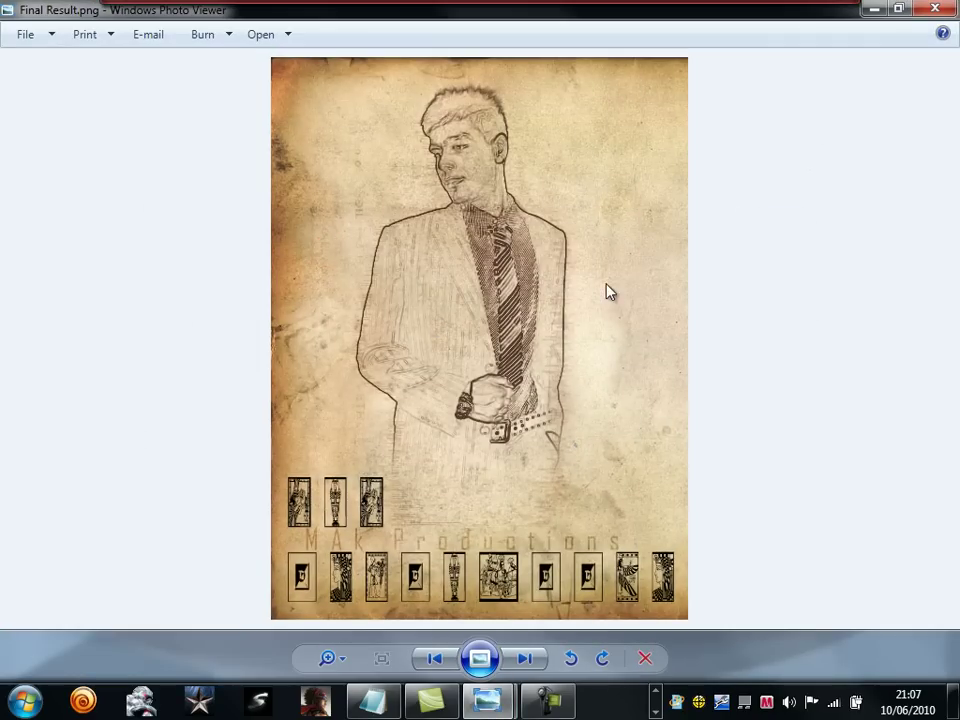
{"action": "left_click", "coordinate": [935, 14]}
{"action": "left_click", "coordinate": [634, 390]}
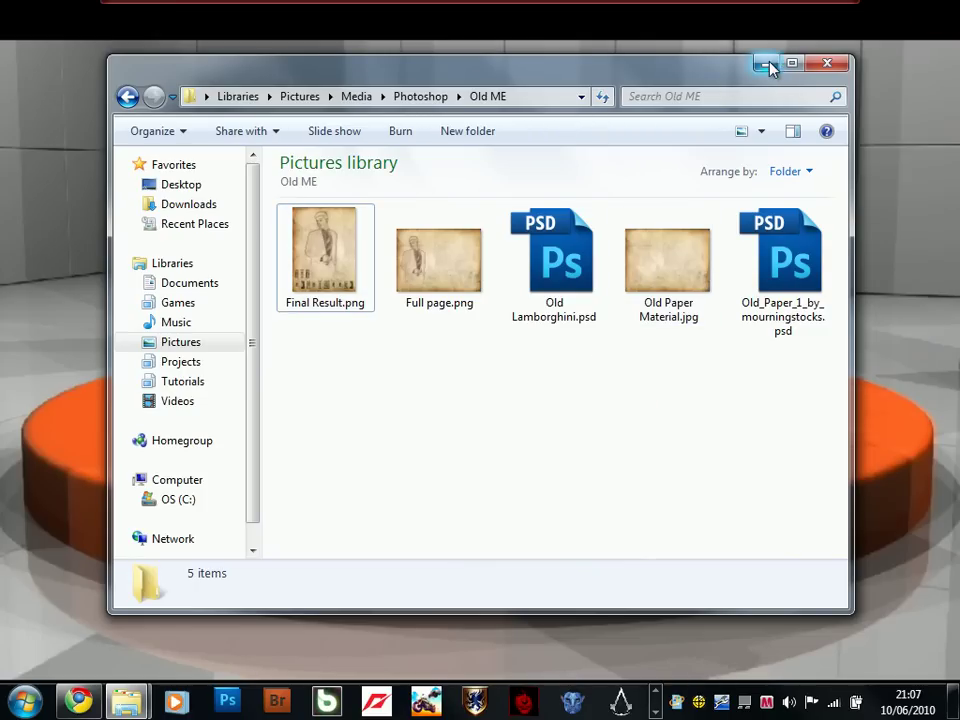
{"action": "double_click", "coordinate": [336, 262]}
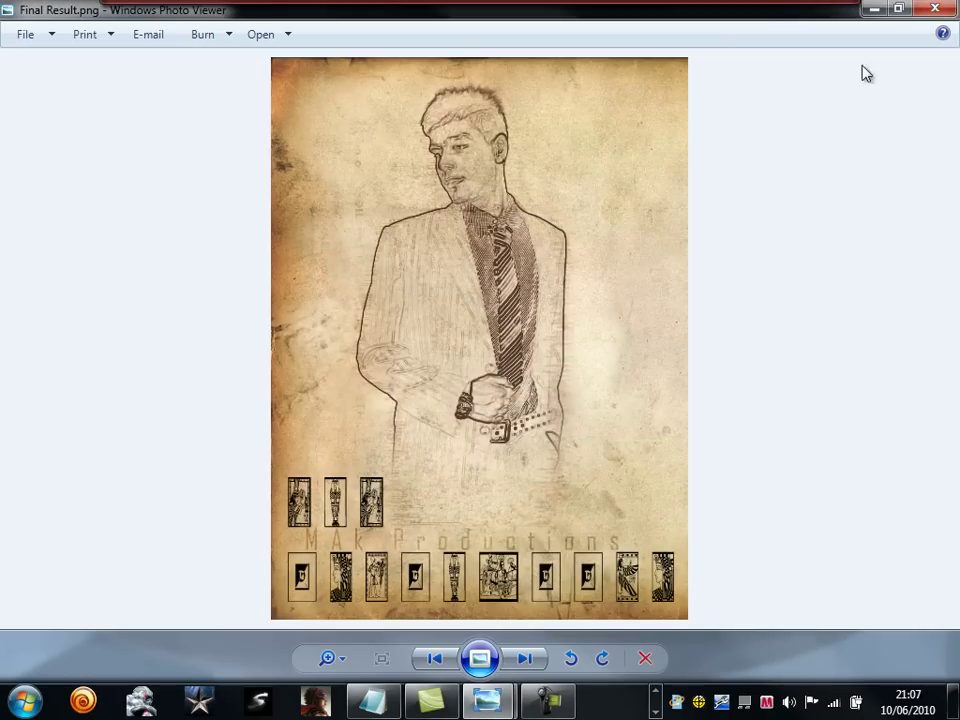
{"action": "left_click", "coordinate": [873, 9]}
{"action": "left_click", "coordinate": [671, 372]}
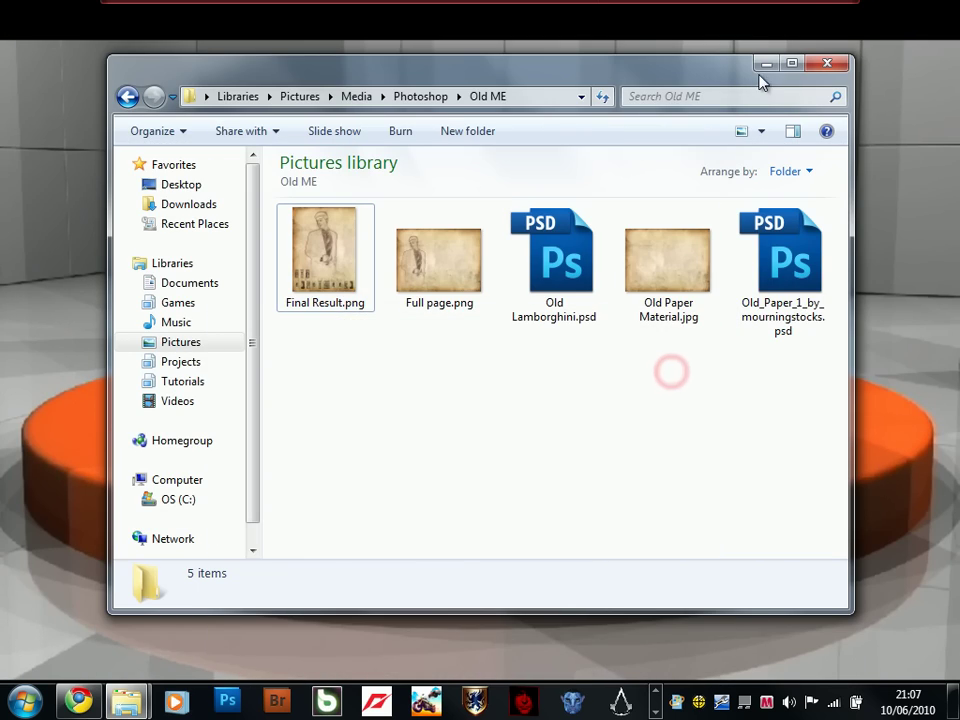
Minimize the Old ME folder window and launch Adobe Bridge
{"action": "left_click", "coordinate": [762, 66]}
{"action": "right_click", "coordinate": [621, 110]}
{"action": "left_click", "coordinate": [666, 186]}
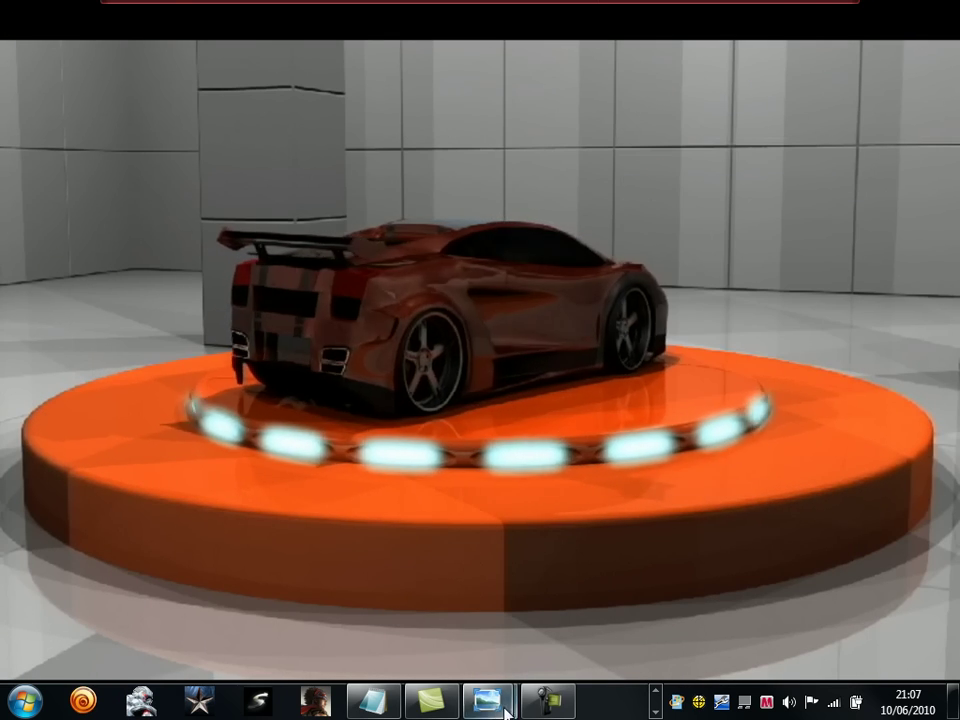
{"action": "left_click", "coordinate": [656, 689]}
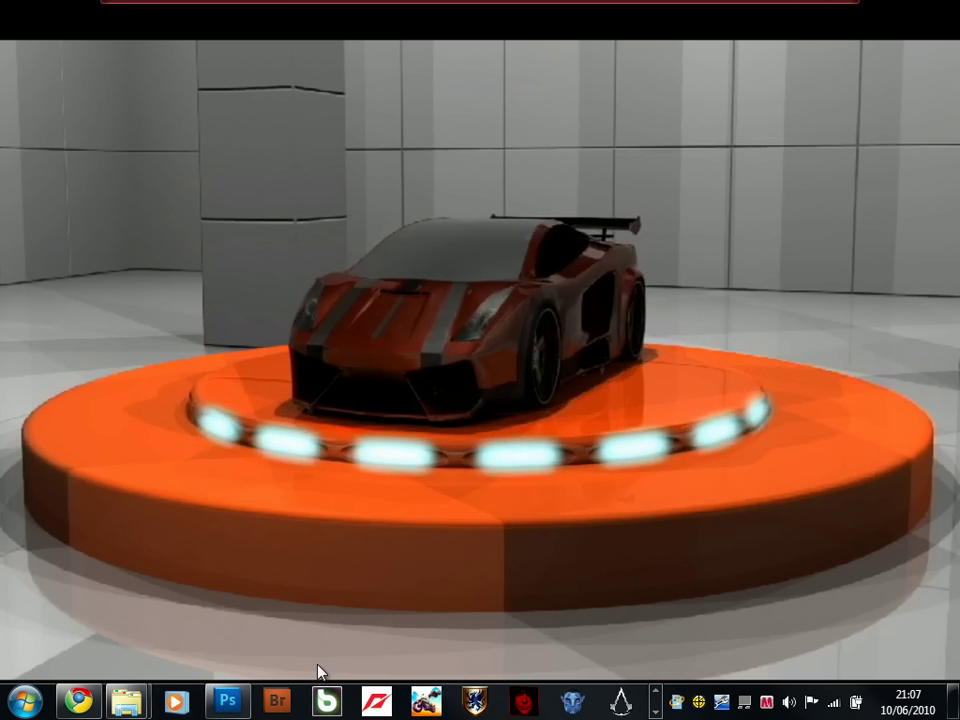
{"action": "left_click", "coordinate": [278, 700]}
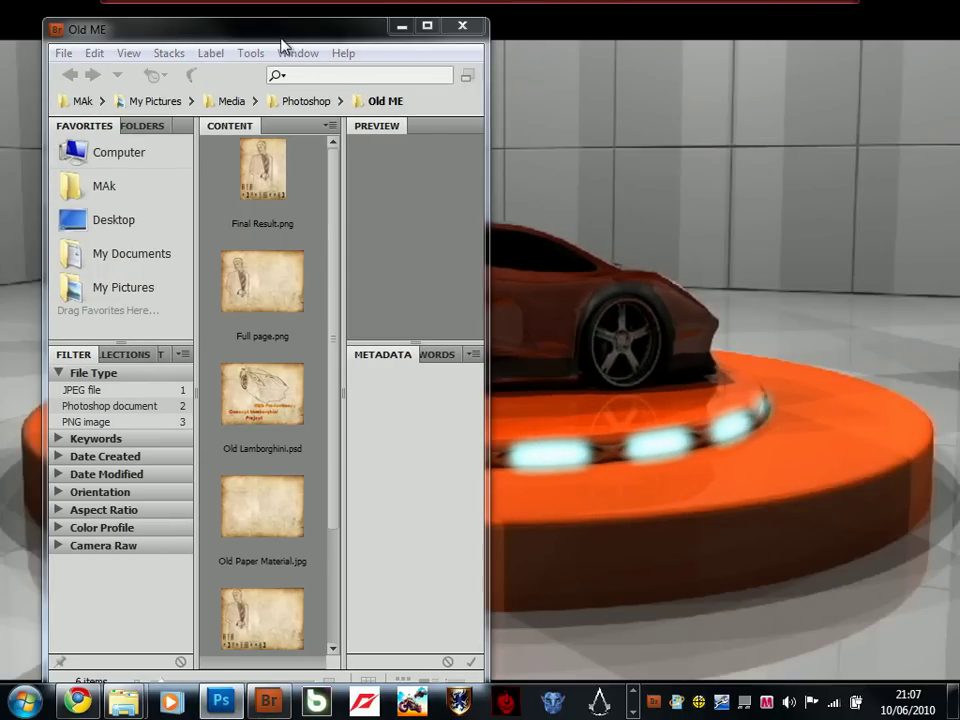
Arrange the Bridge and Photoshop windows and open Old Paper Material.jpg from Bridge in Photoshop
{"action": "left_click_drag", "start_coordinate": [355, 30], "coordinate": [442, 130]}
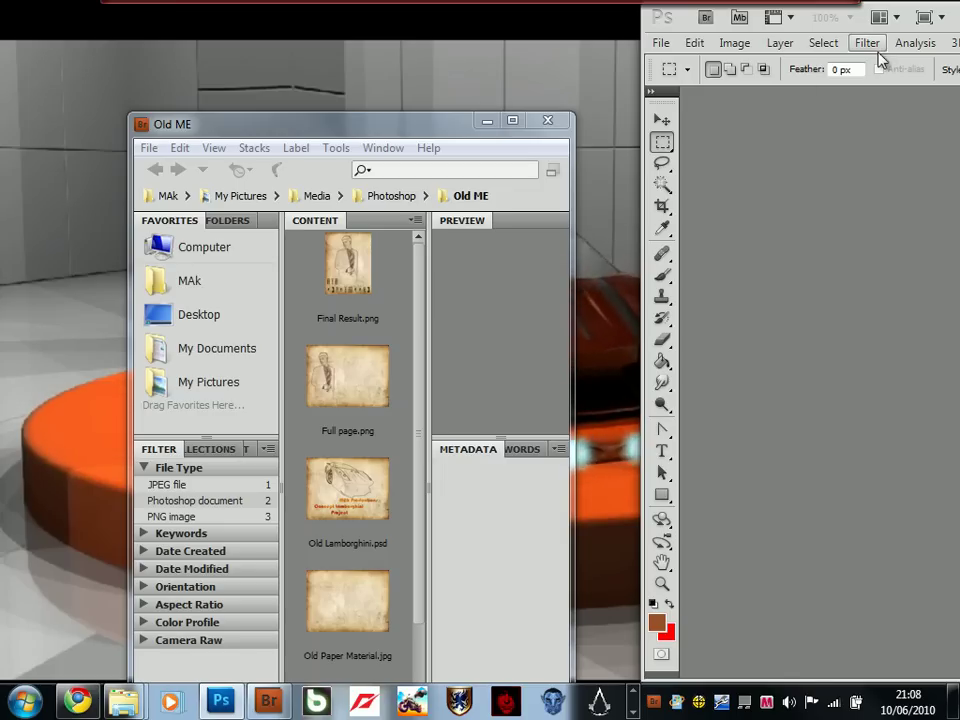
{"action": "left_click_drag", "start_coordinate": [898, 16], "coordinate": [242, 1]}
{"action": "left_click", "coordinate": [268, 700]}
{"action": "left_click_drag", "start_coordinate": [388, 122], "coordinate": [604, 84]}
{"action": "scroll", "coordinate": [570, 469], "scroll_direction": "down", "scroll_amount": 2}
{"action": "left_click_drag", "start_coordinate": [560, 445], "coordinate": [270, 468]}
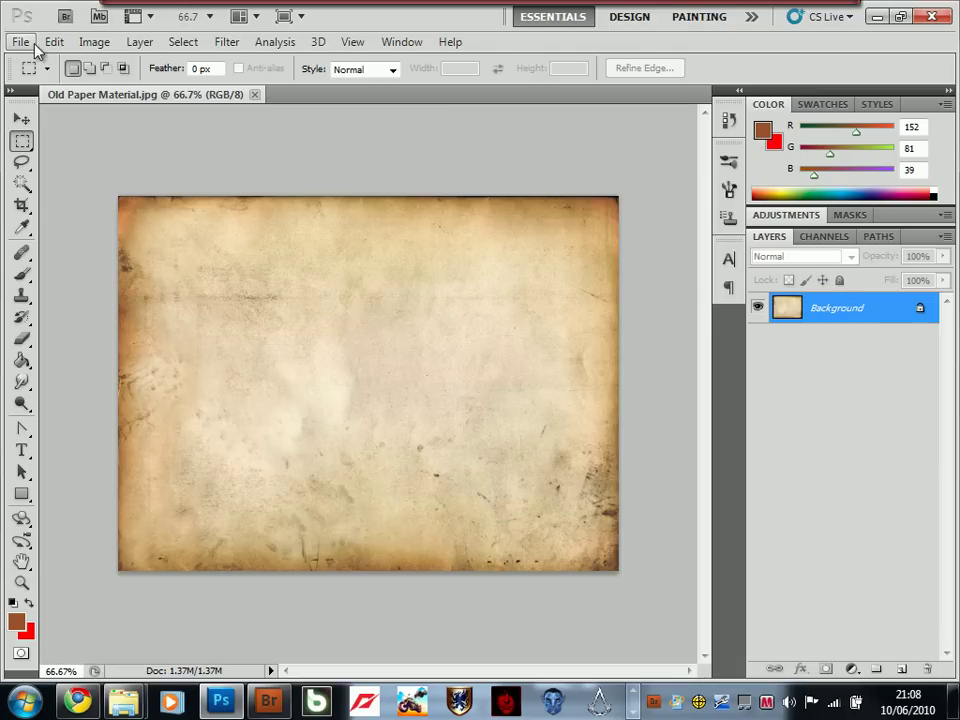
Open Back Cover Item.png from the renderoutput folder inside 3dsmax in the Documents library
{"action": "left_click", "coordinate": [26, 44]}
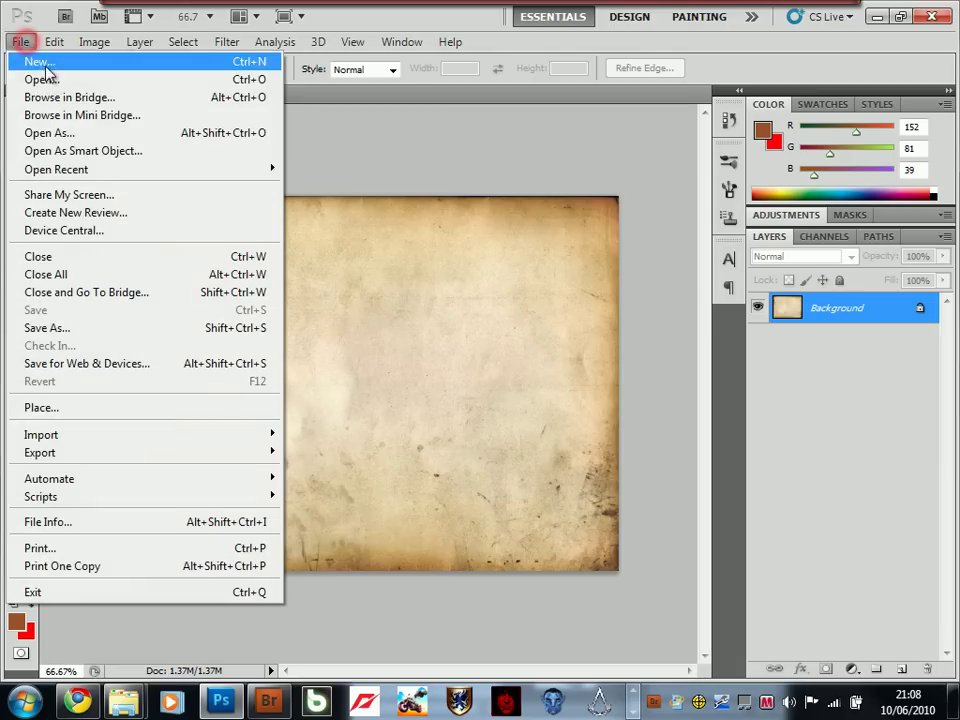
{"action": "left_click", "coordinate": [79, 79]}
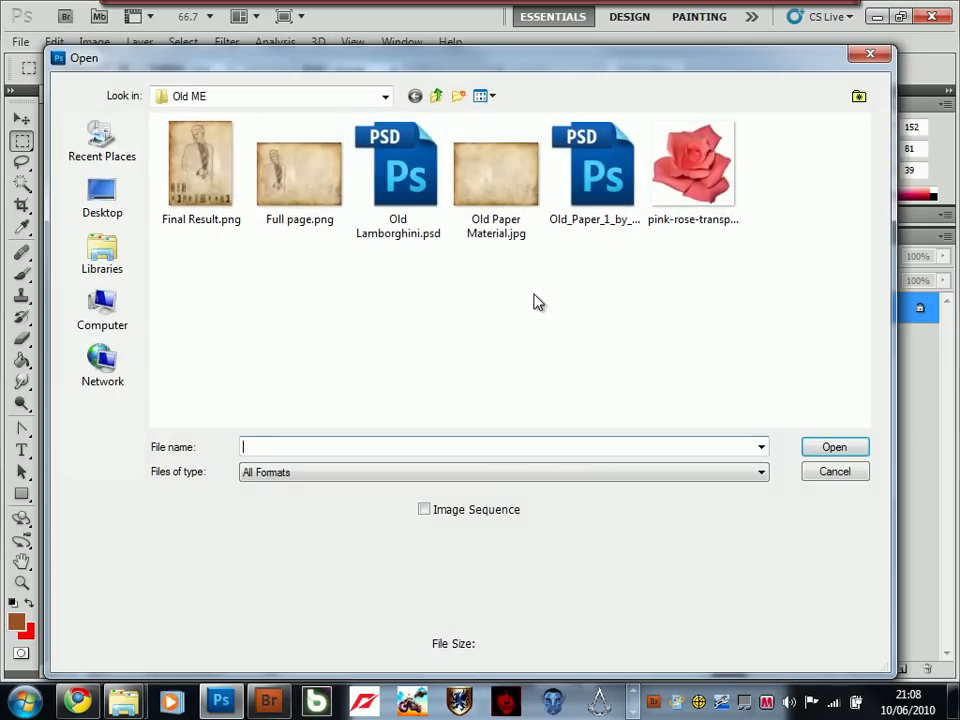
{"action": "left_click", "coordinate": [664, 304]}
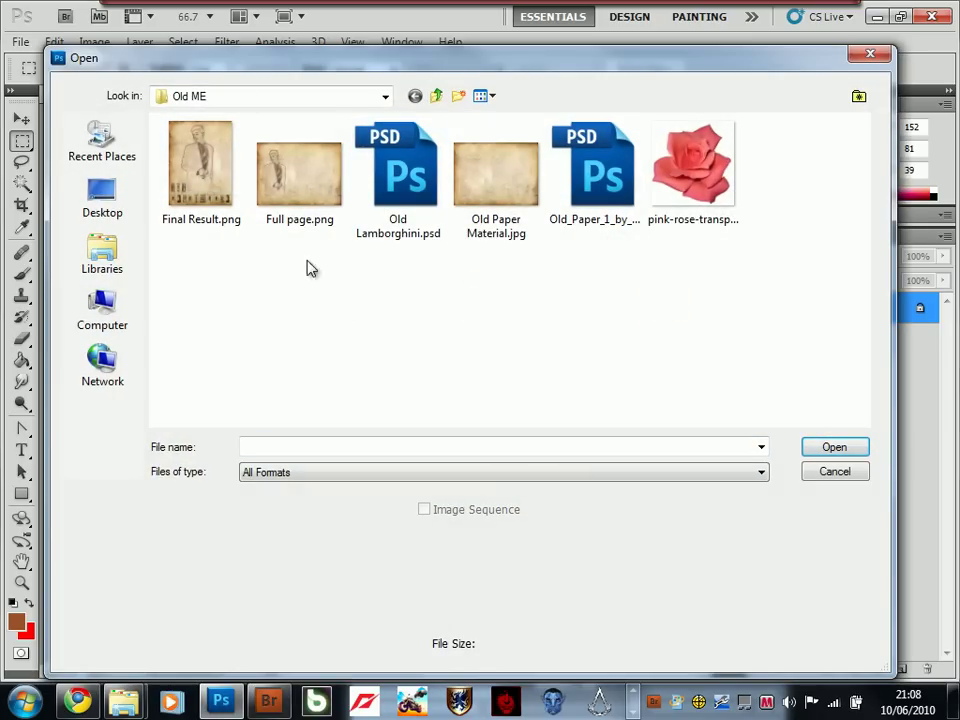
{"action": "left_click", "coordinate": [110, 262]}
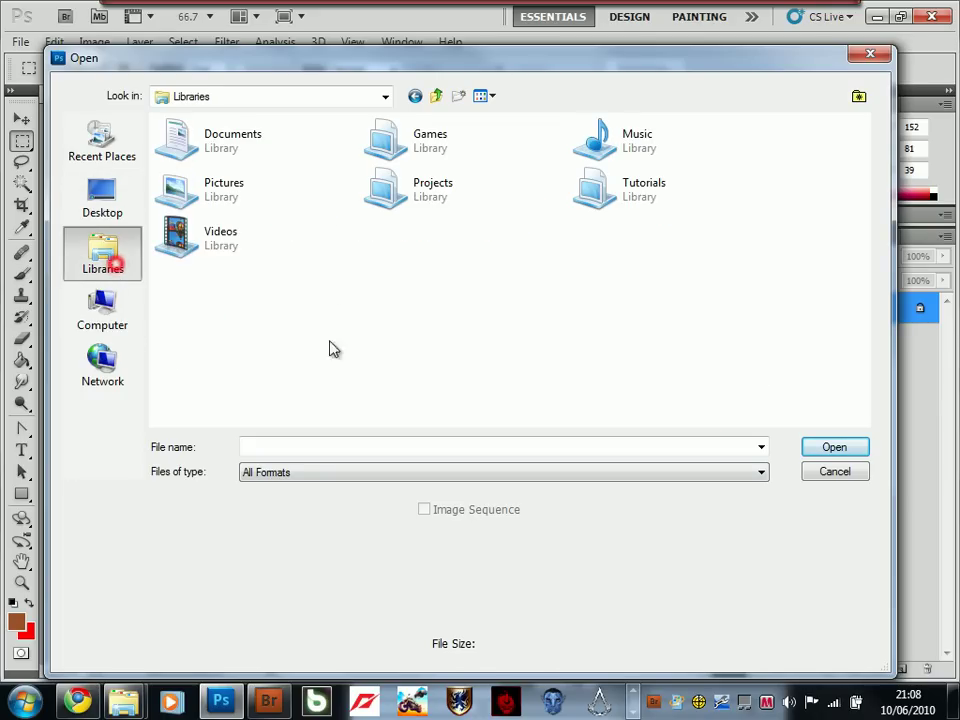
{"action": "double_click", "coordinate": [264, 139]}
{"action": "double_click", "coordinate": [184, 146]}
{"action": "double_click", "coordinate": [588, 310]}
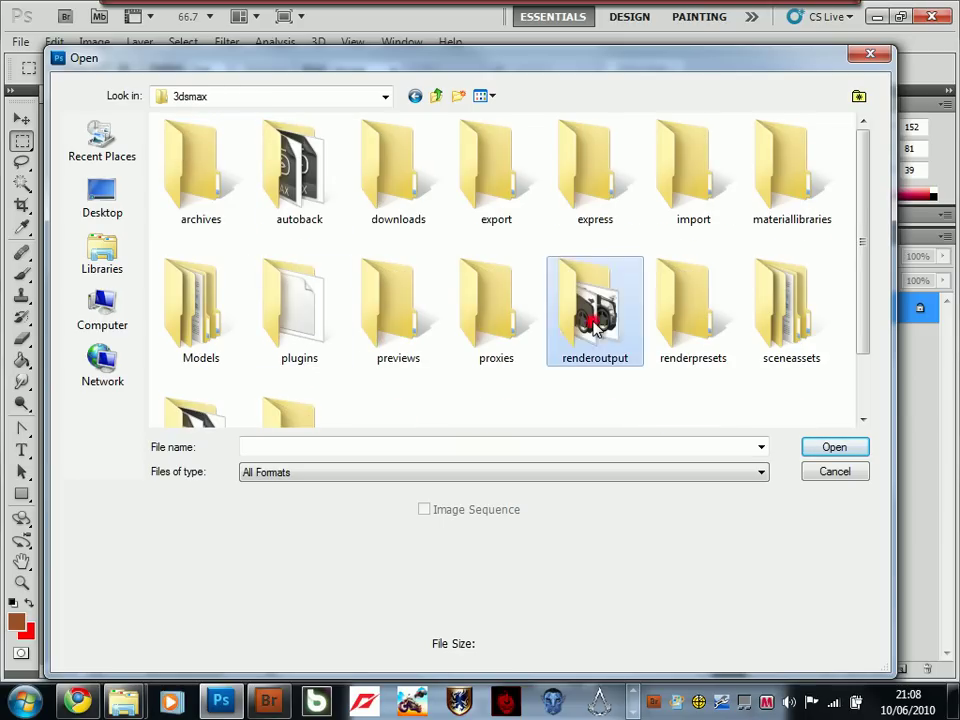
{"action": "double_click", "coordinate": [195, 215]}
{"action": "double_click", "coordinate": [203, 158]}
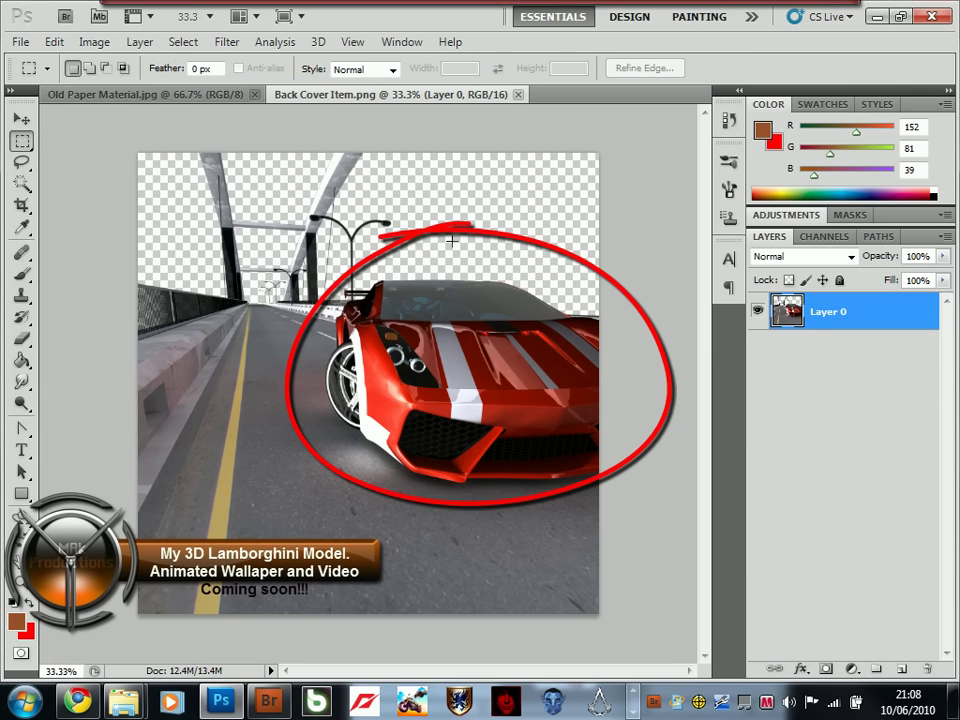
Examine the red Lamborghini in Back Cover Item.png up close, including its body edges, windshield and headlight
{"action": "scroll", "coordinate": [532, 243], "scroll_direction": "up", "scroll_amount": 4}
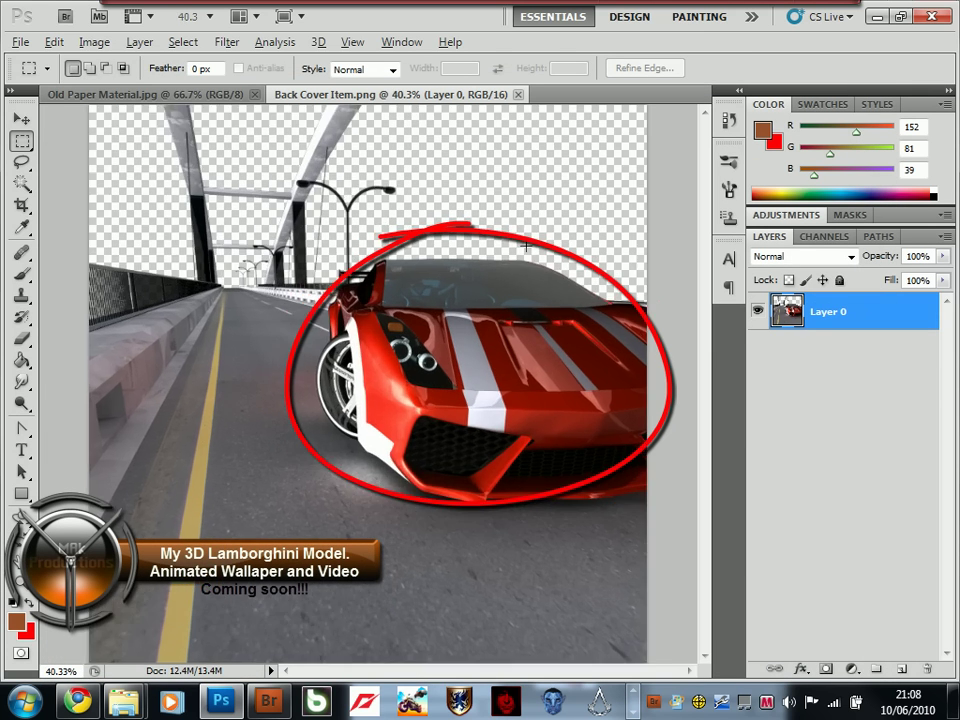
{"action": "scroll", "coordinate": [454, 285], "scroll_direction": "down", "scroll_amount": 2}
{"action": "scroll", "coordinate": [411, 262], "scroll_direction": "down", "scroll_amount": 2}
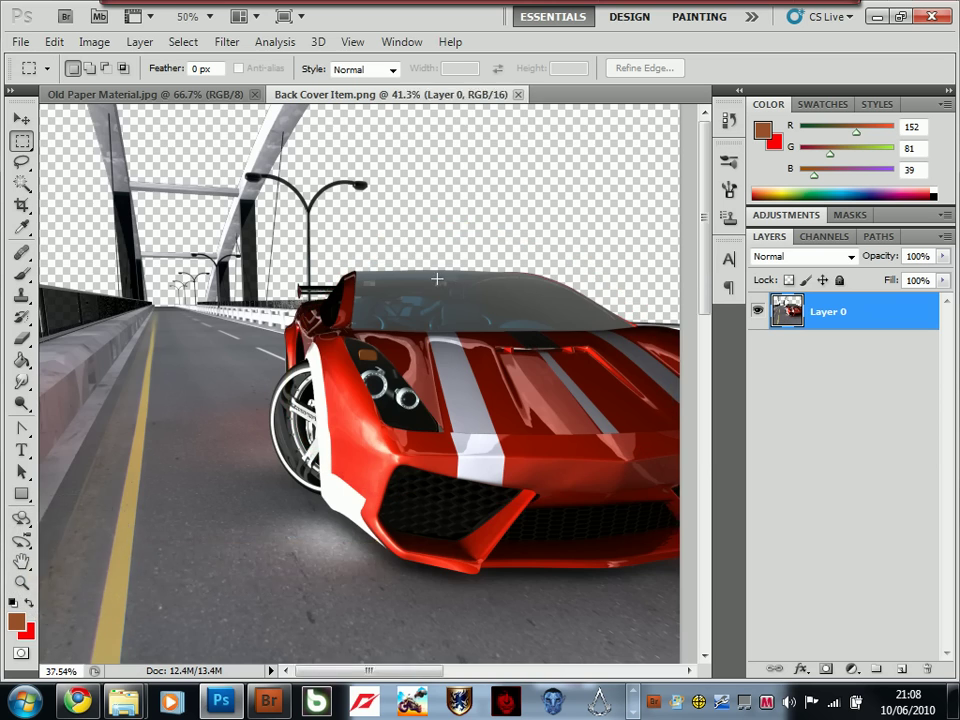
{"action": "scroll", "coordinate": [390, 270], "scroll_direction": "up", "scroll_amount": 4}
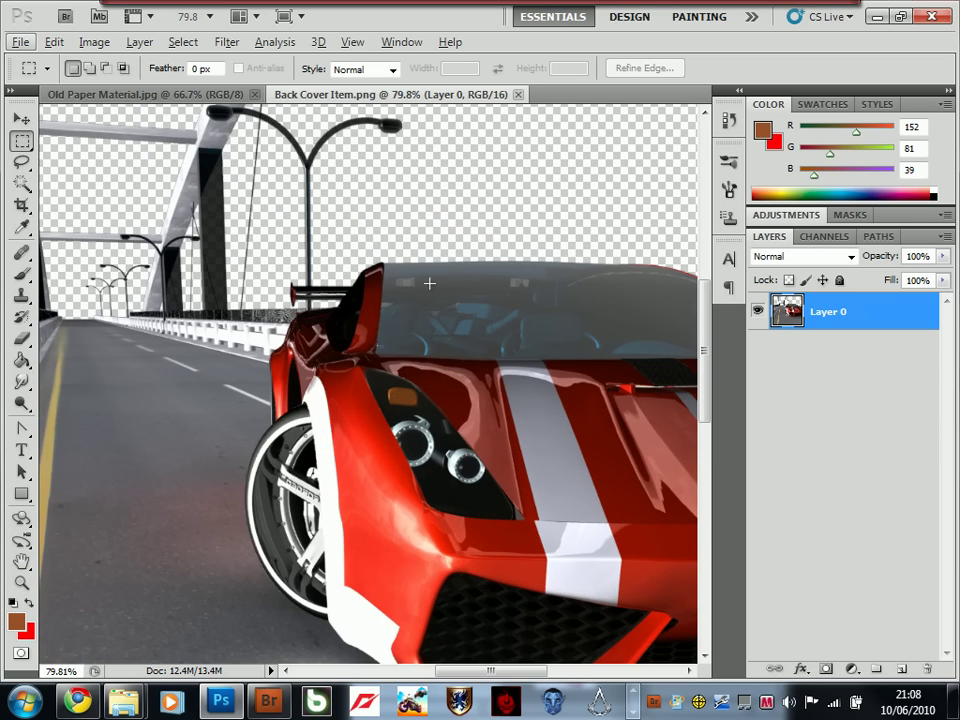
{"action": "scroll", "coordinate": [445, 250], "scroll_direction": "down", "scroll_amount": 2}
{"action": "scroll", "coordinate": [450, 260], "scroll_direction": "up", "scroll_amount": 5}
{"action": "scroll", "coordinate": [453, 262], "scroll_direction": "down", "scroll_amount": 2}
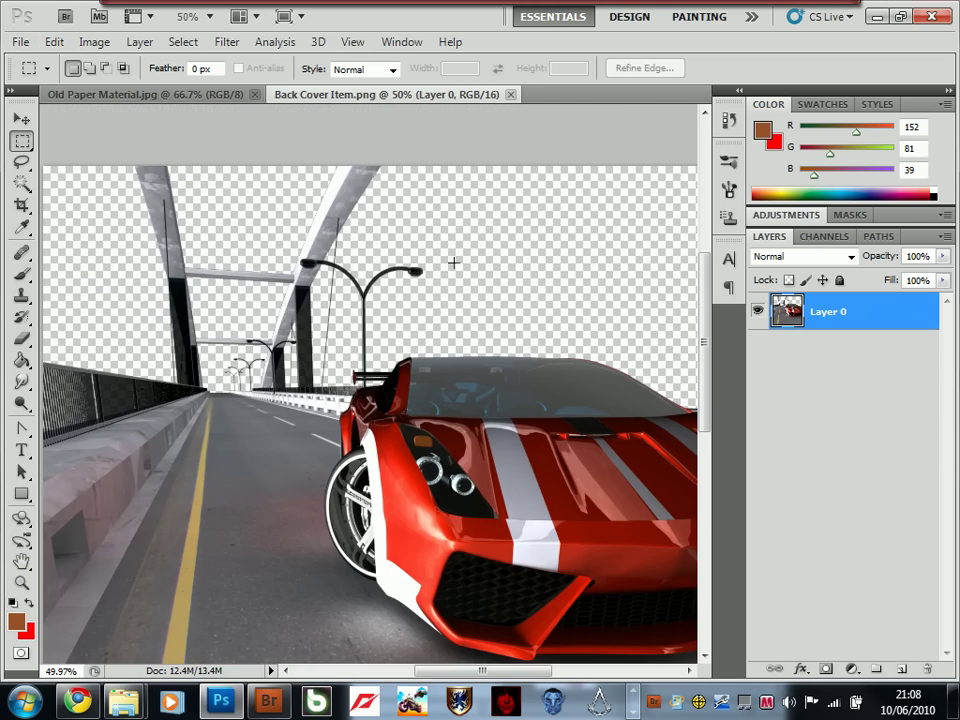
{"action": "scroll", "coordinate": [470, 276], "scroll_direction": "down", "scroll_amount": 2}
{"action": "scroll", "coordinate": [507, 297], "scroll_direction": "up", "scroll_amount": 2}
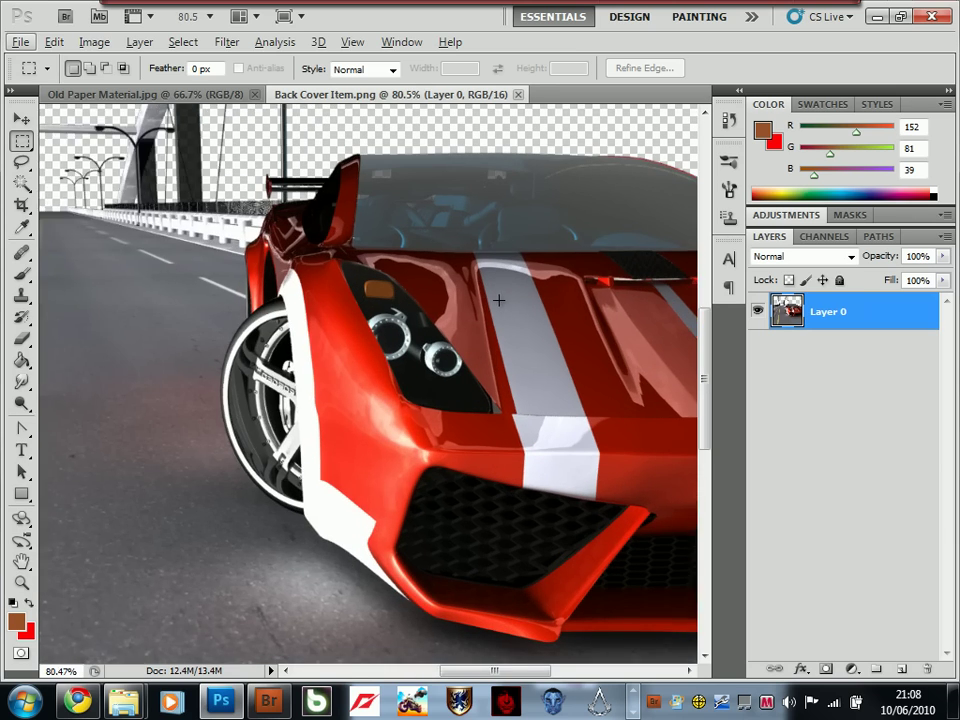
{"action": "scroll", "coordinate": [499, 300], "scroll_direction": "right", "scroll_amount": 2}
{"action": "scroll", "coordinate": [230, 255], "scroll_direction": "down", "scroll_amount": 2}
{"action": "scroll", "coordinate": [203, 247], "scroll_direction": "up", "scroll_amount": 3}
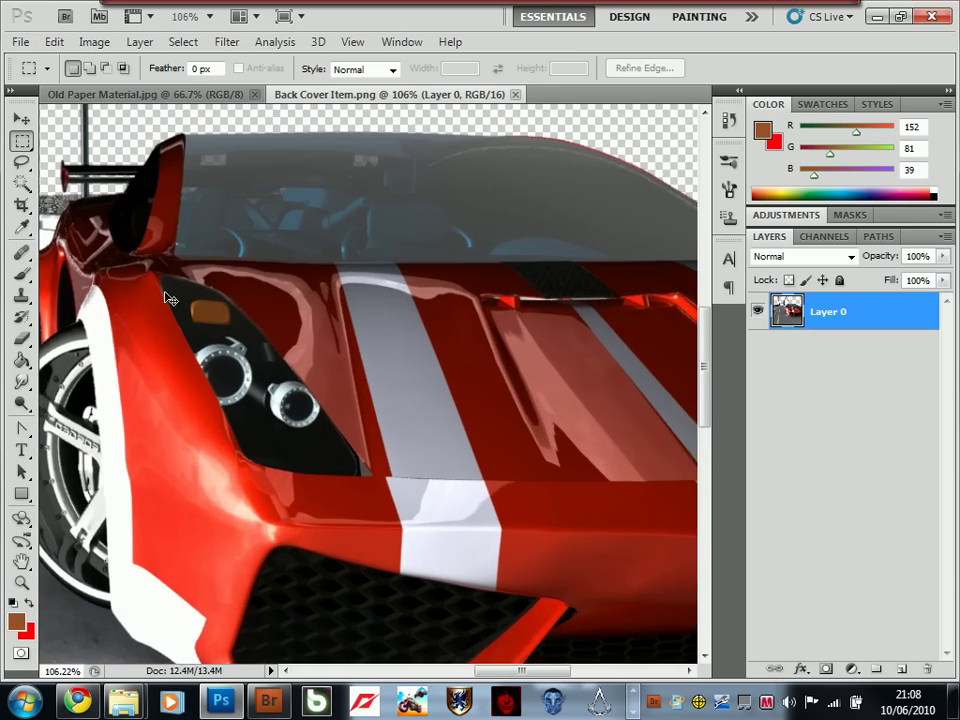
Start a Pen tool path along the car's rear body edge, from beside the windshield pillar down toward the side panel
{"action": "scroll", "coordinate": [150, 240], "scroll_direction": "left", "scroll_amount": 2}
{"action": "left_click", "coordinate": [24, 472]}
{"action": "left_click_drag", "start_coordinate": [43, 318], "coordinate": [176, 311]}
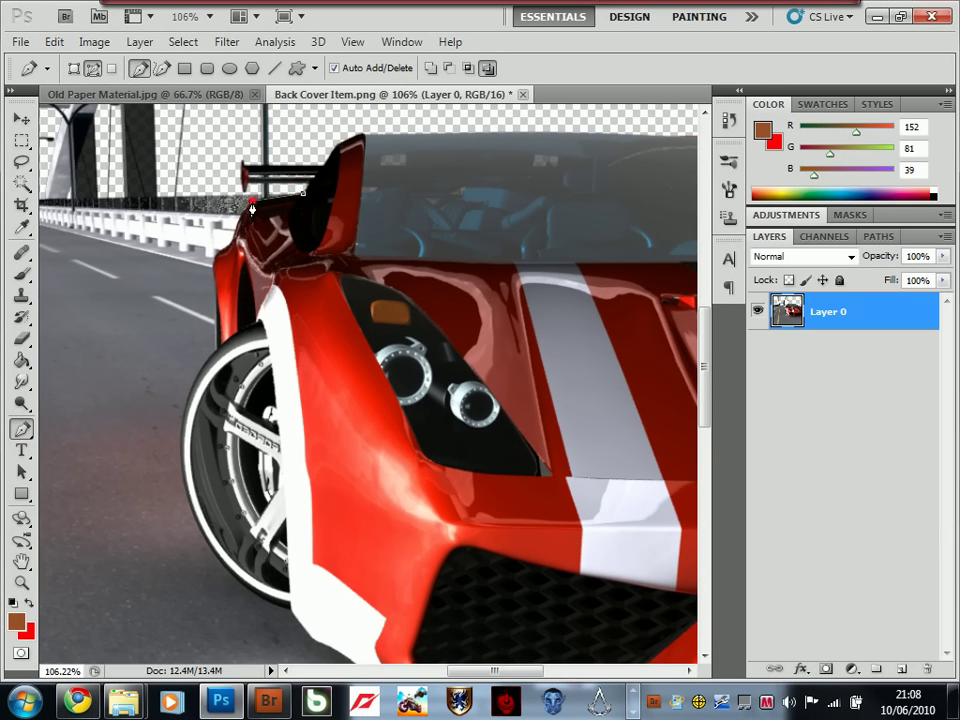
{"action": "scroll", "coordinate": [252, 207], "scroll_direction": "up", "scroll_amount": 4}
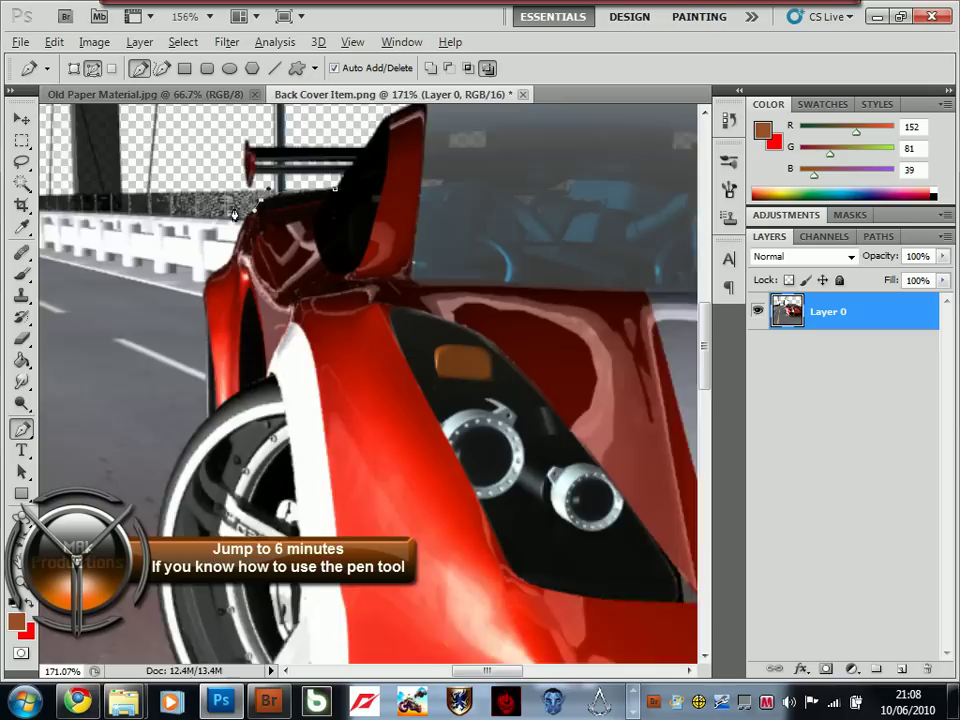
{"action": "left_click_drag", "start_coordinate": [234, 292], "coordinate": [232, 325]}
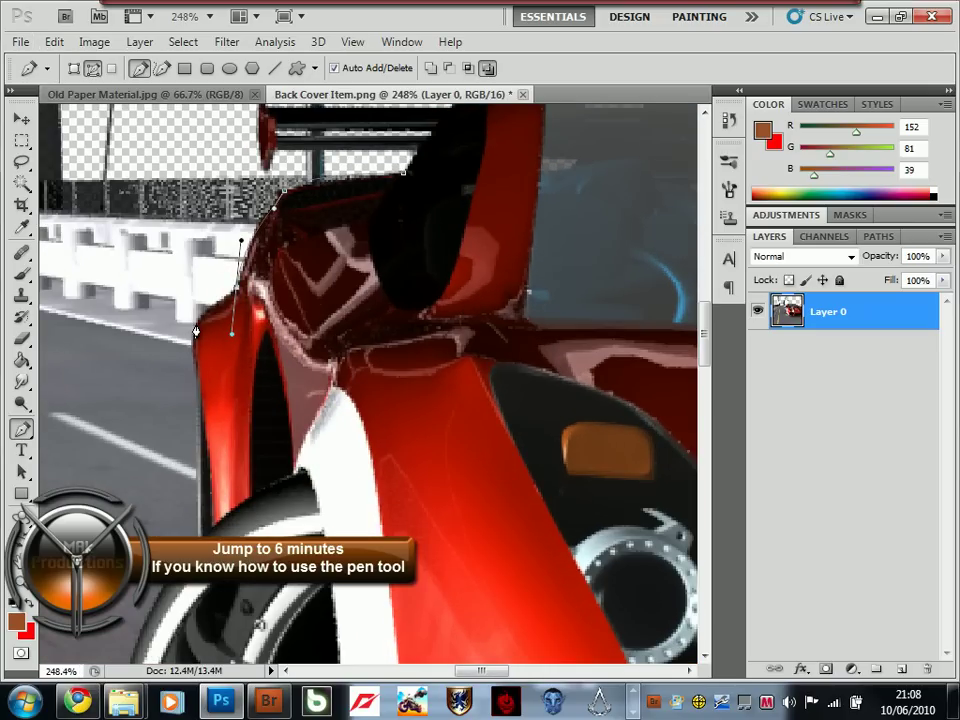
Continue the path down the outer edge of the red side panel to the front tyre
{"action": "left_click", "coordinate": [196, 324]}
{"action": "left_click", "coordinate": [199, 411]}
{"action": "left_click", "coordinate": [199, 527]}
{"action": "scroll", "coordinate": [206, 549], "scroll_direction": "down", "scroll_amount": 10}
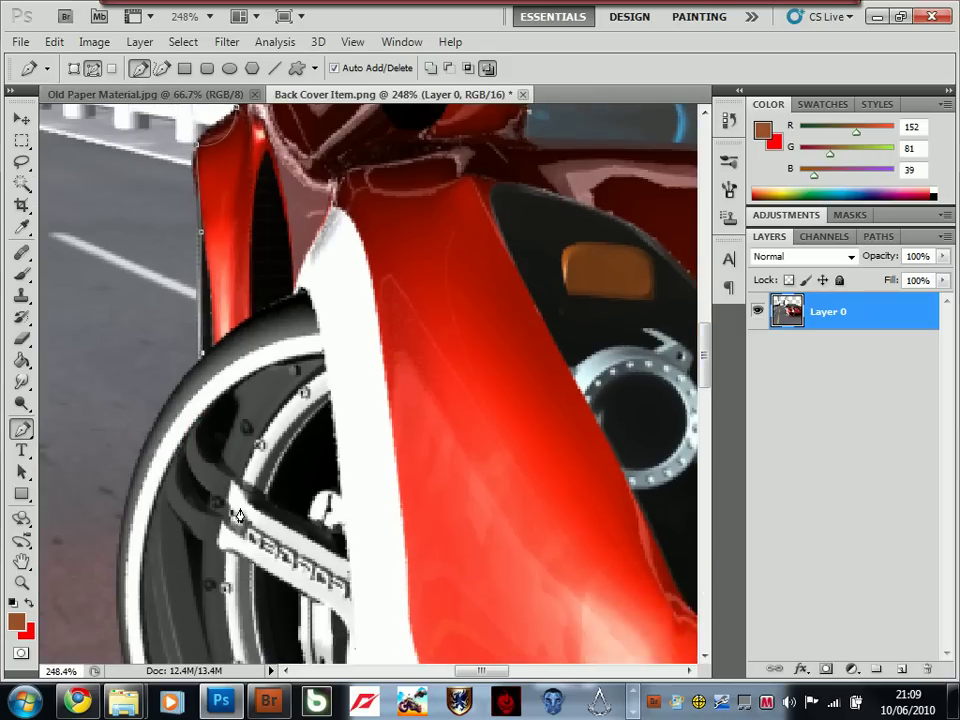
{"action": "scroll", "coordinate": [149, 585], "scroll_direction": "down", "scroll_amount": 5}
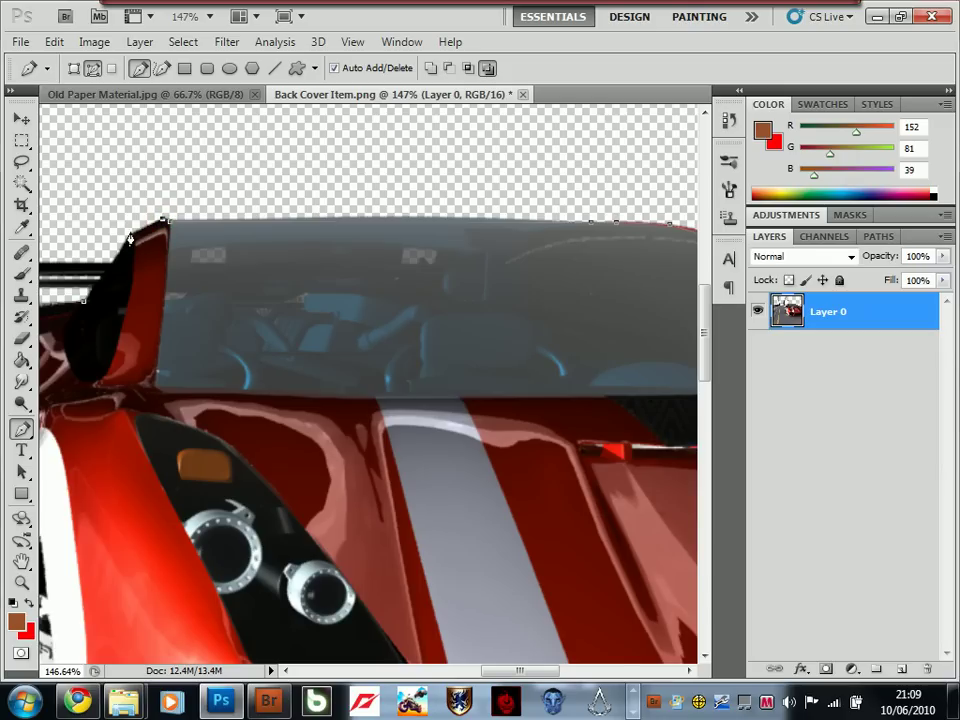
Complete the path around the rear wing back to the body edge and choose the Convert Point Tool
{"action": "scroll", "coordinate": [225, 271], "scroll_direction": "left", "scroll_amount": 5}
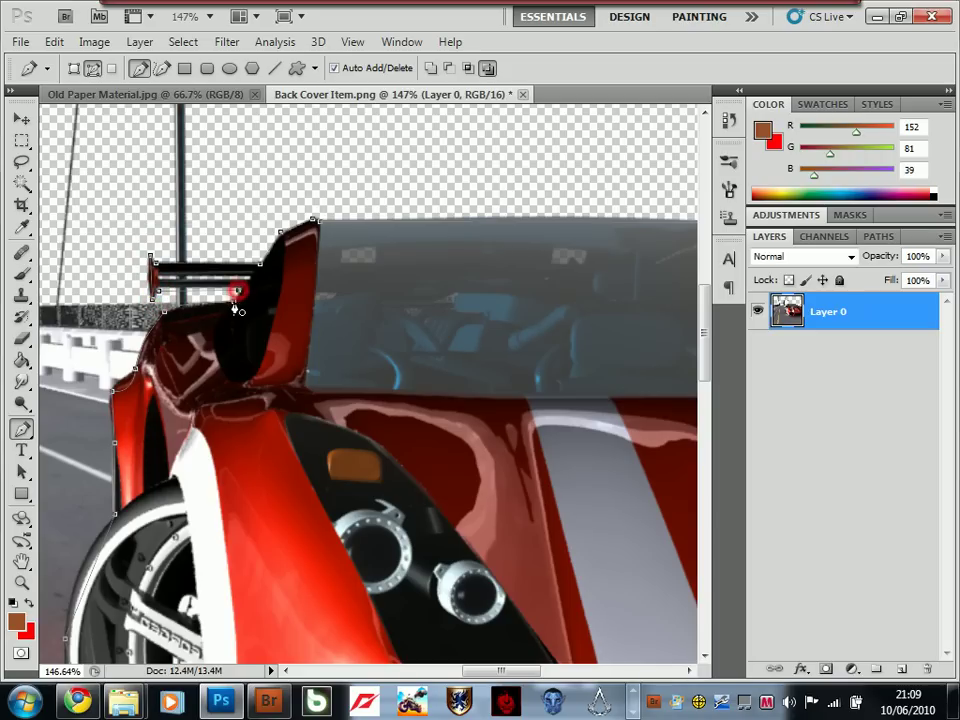
{"action": "scroll", "coordinate": [236, 300], "scroll_direction": "up", "scroll_amount": 5}
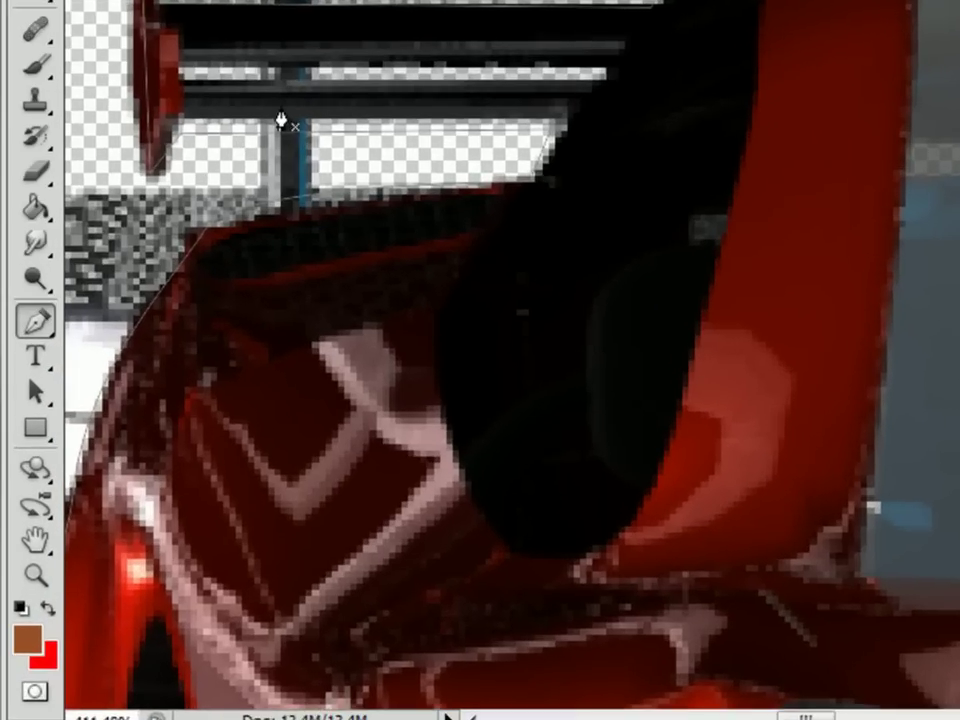
{"action": "scroll", "coordinate": [281, 120], "scroll_direction": "down", "scroll_amount": 5}
{"action": "left_click", "coordinate": [46, 320]}
{"action": "left_click", "coordinate": [150, 452]}
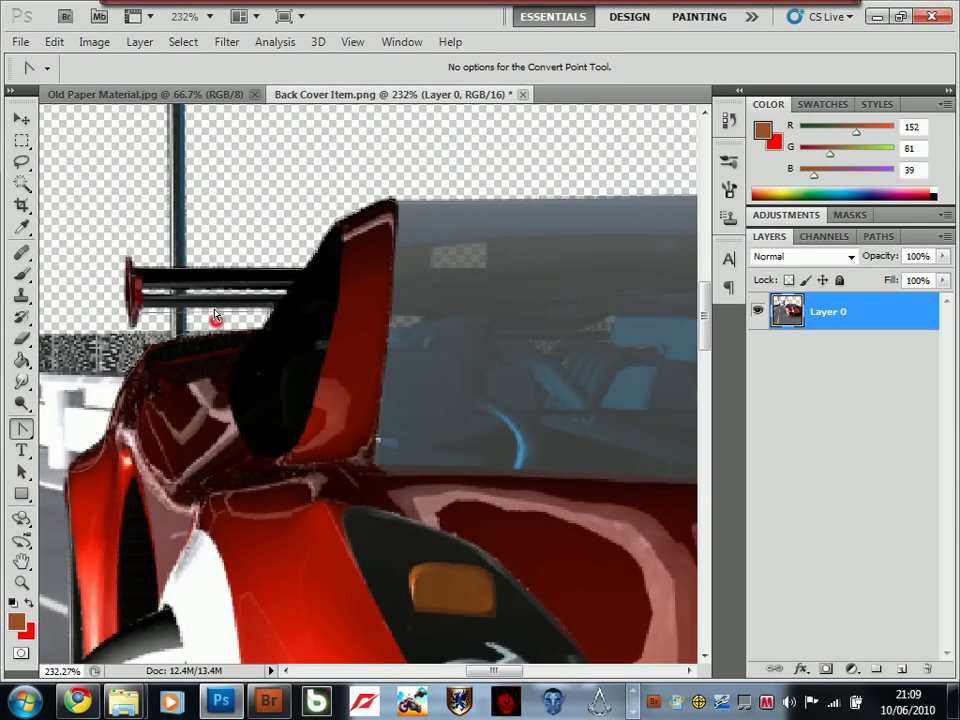
Try to adjust the path curve above the red side panel with the Convert Point Tool
{"action": "scroll", "coordinate": [190, 318], "scroll_direction": "up", "scroll_amount": 3}
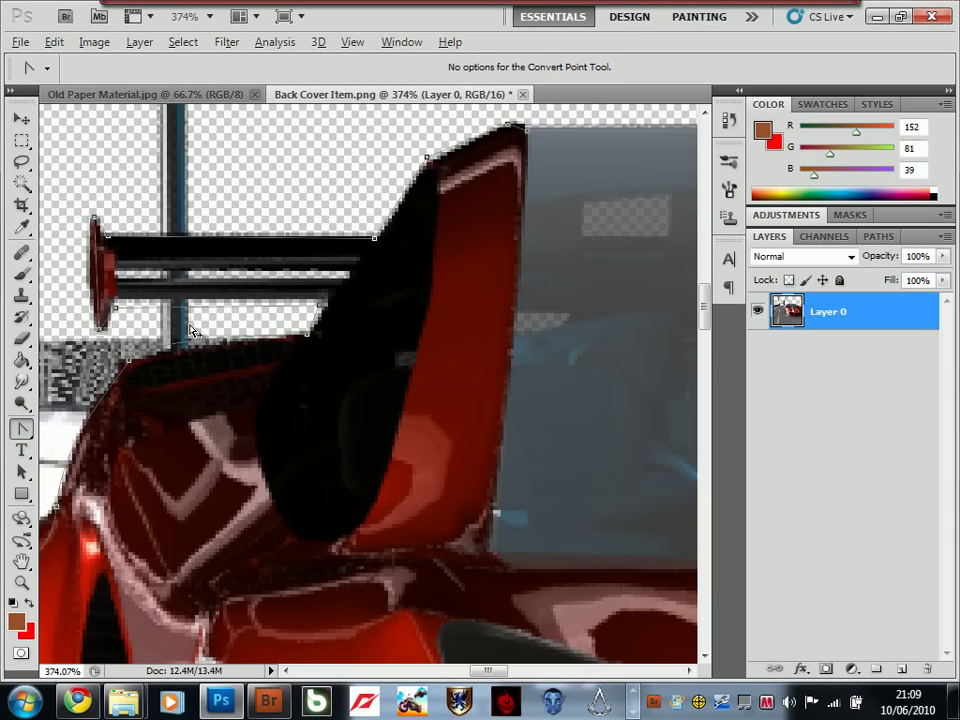
{"action": "scroll", "coordinate": [130, 400], "scroll_direction": "left", "scroll_amount": 3}
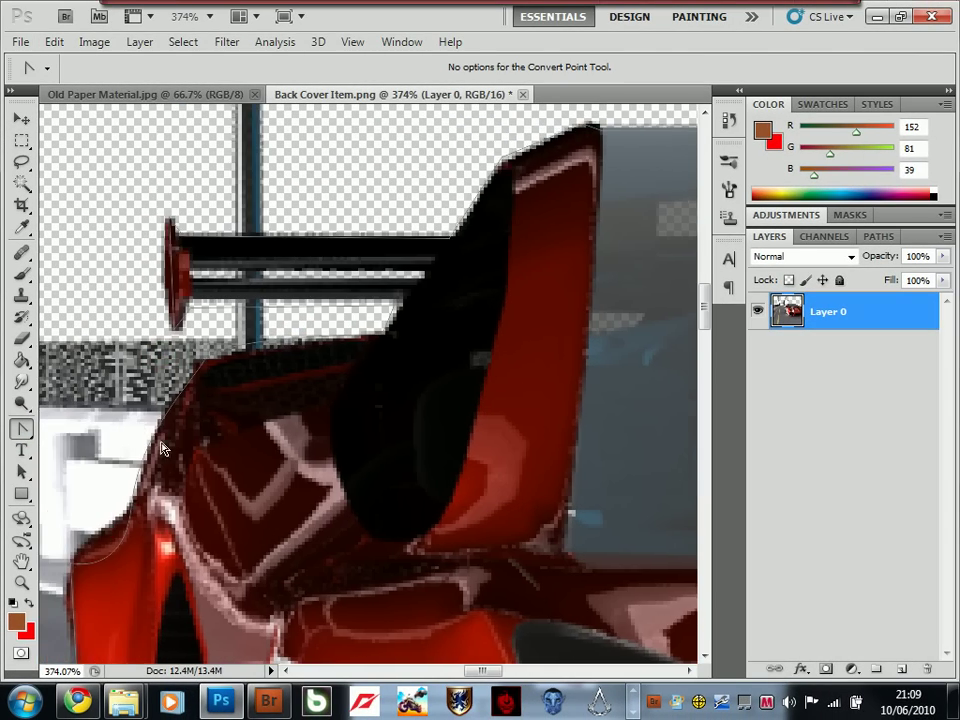
{"action": "scroll", "coordinate": [190, 440], "scroll_direction": "down", "scroll_amount": 2}
{"action": "left_click", "coordinate": [185, 414]}
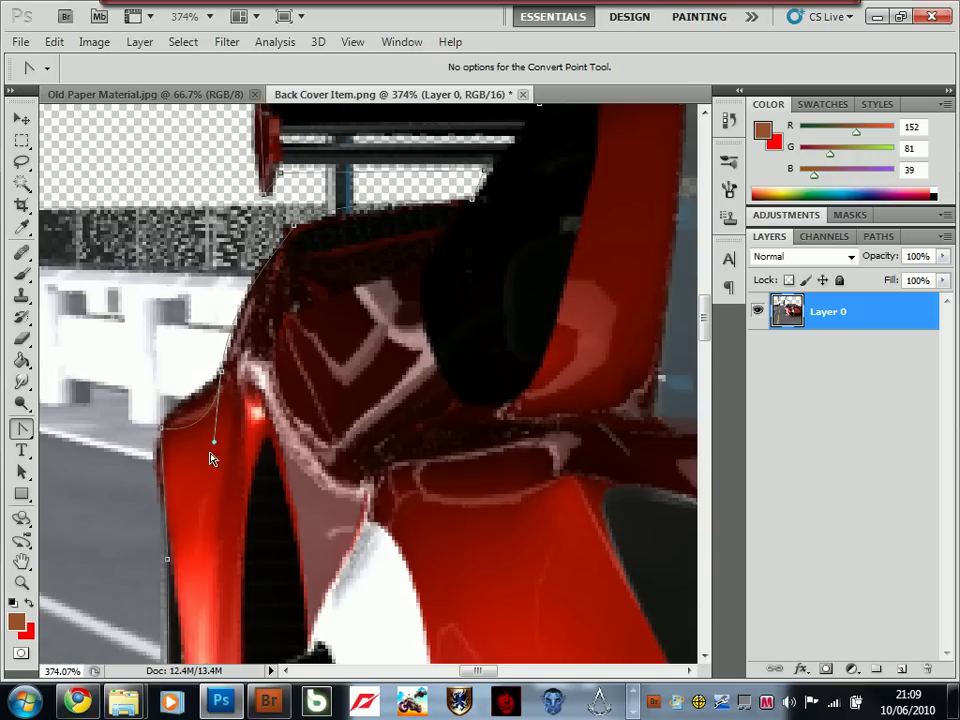
{"action": "left_click", "coordinate": [146, 383]}
{"action": "left_click", "coordinate": [103, 394]}
{"action": "left_click", "coordinate": [22, 428]}
{"action": "left_click", "coordinate": [106, 436]}
{"action": "left_click", "coordinate": [22, 428]}
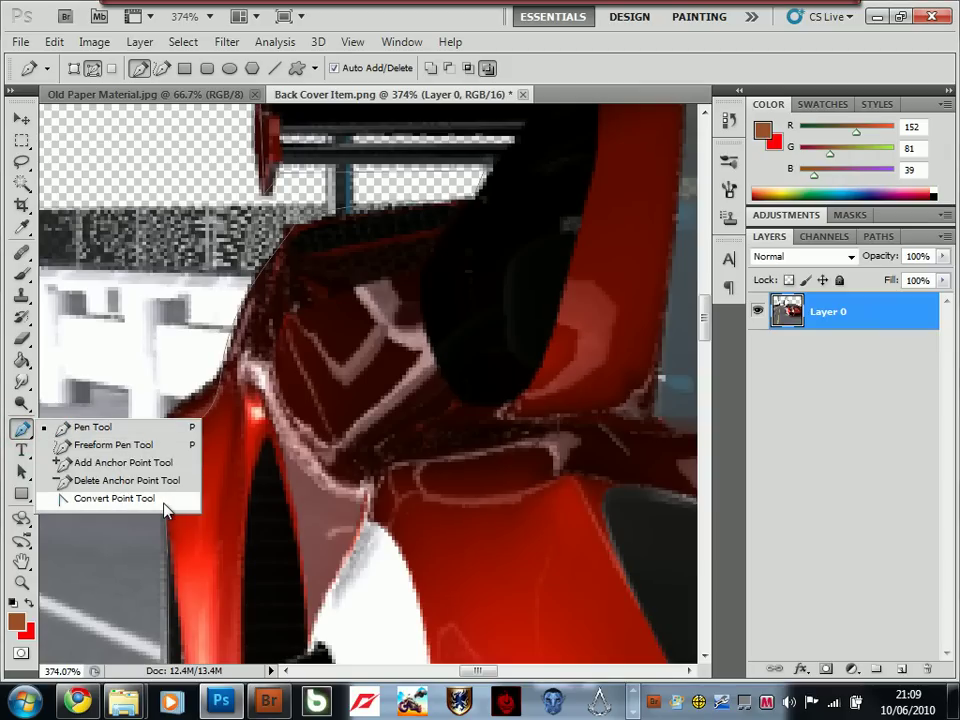
{"action": "left_click", "coordinate": [166, 503]}
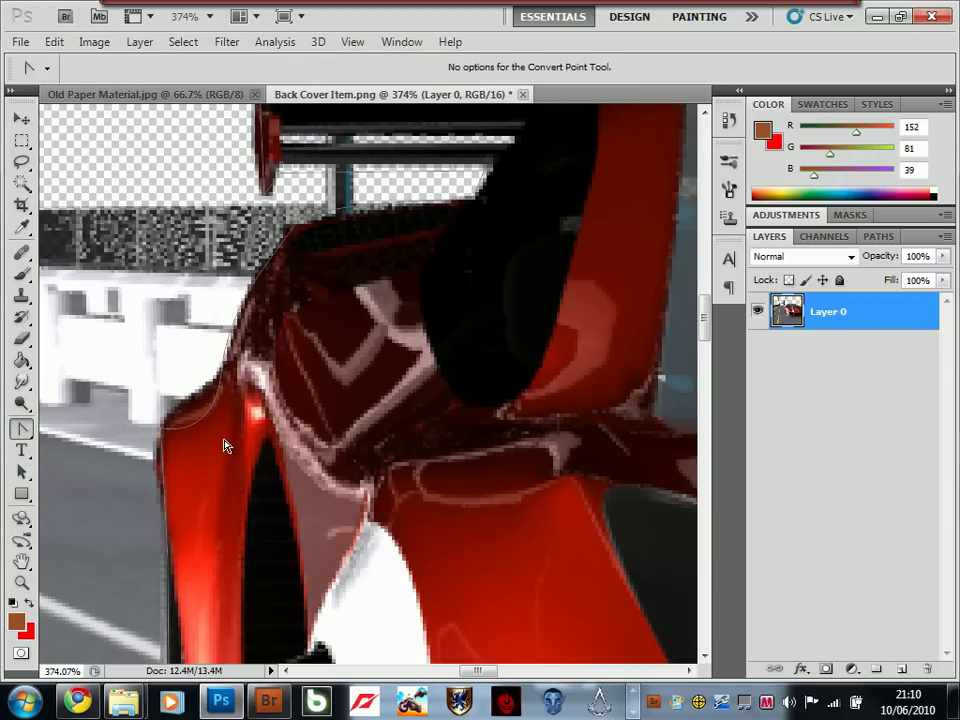
Convert the path point above the red side panel into a smooth curve that follows the rear body edge
{"action": "scroll", "coordinate": [197, 403], "scroll_direction": "down", "scroll_amount": 2}
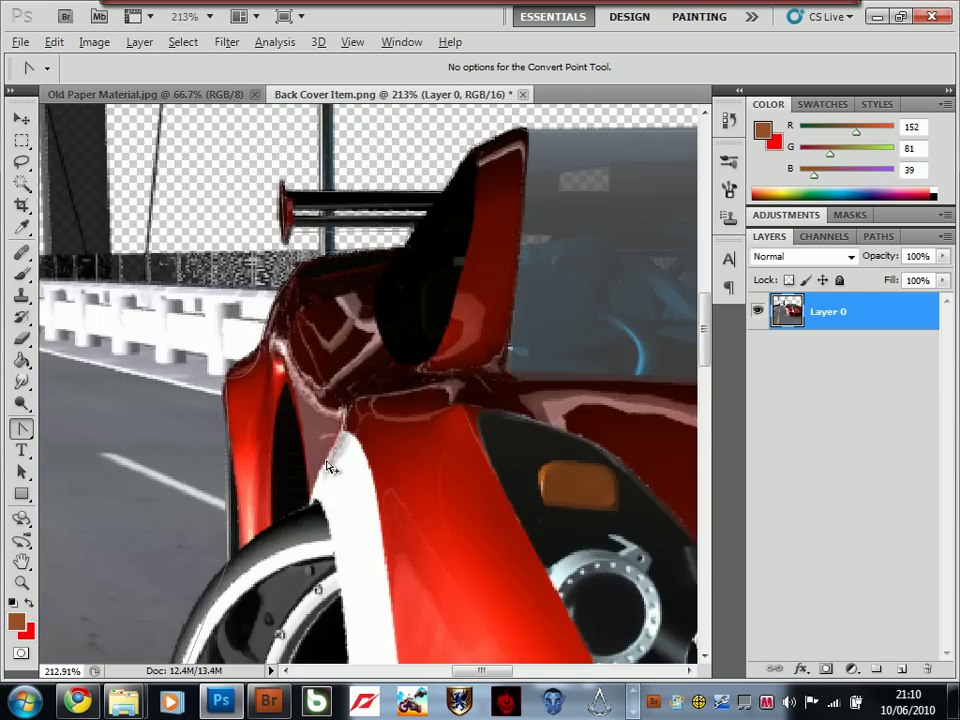
{"action": "scroll", "coordinate": [390, 467], "scroll_direction": "down", "scroll_amount": 3}
{"action": "scroll", "coordinate": [403, 482], "scroll_direction": "down", "scroll_amount": 3}
{"action": "scroll", "coordinate": [290, 255], "scroll_direction": "up", "scroll_amount": 2}
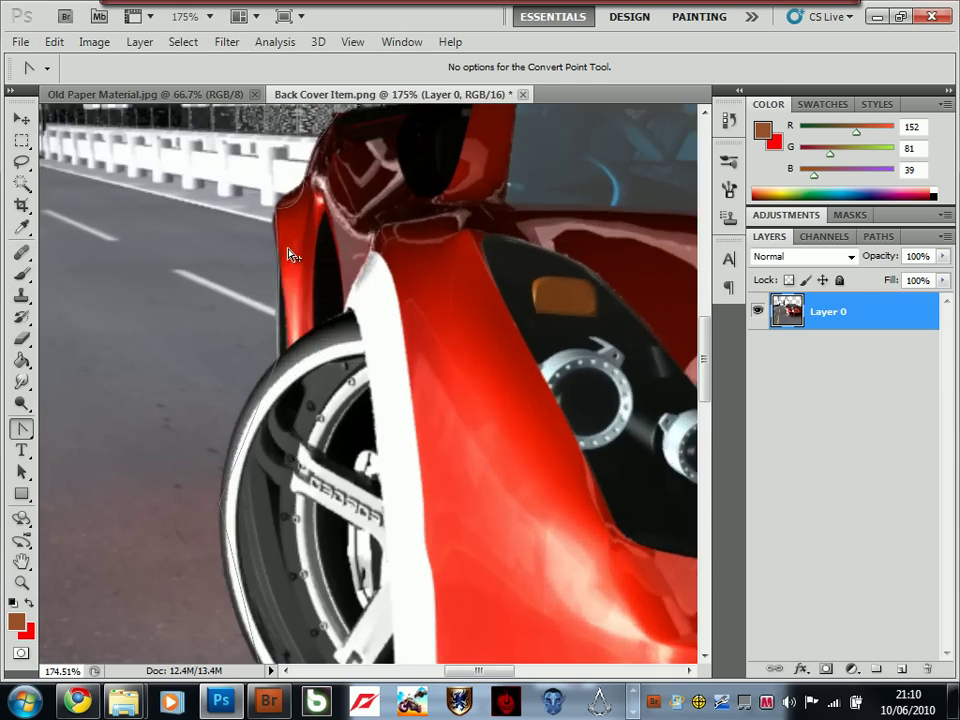
{"action": "scroll", "coordinate": [292, 256], "scroll_direction": "up", "scroll_amount": 4}
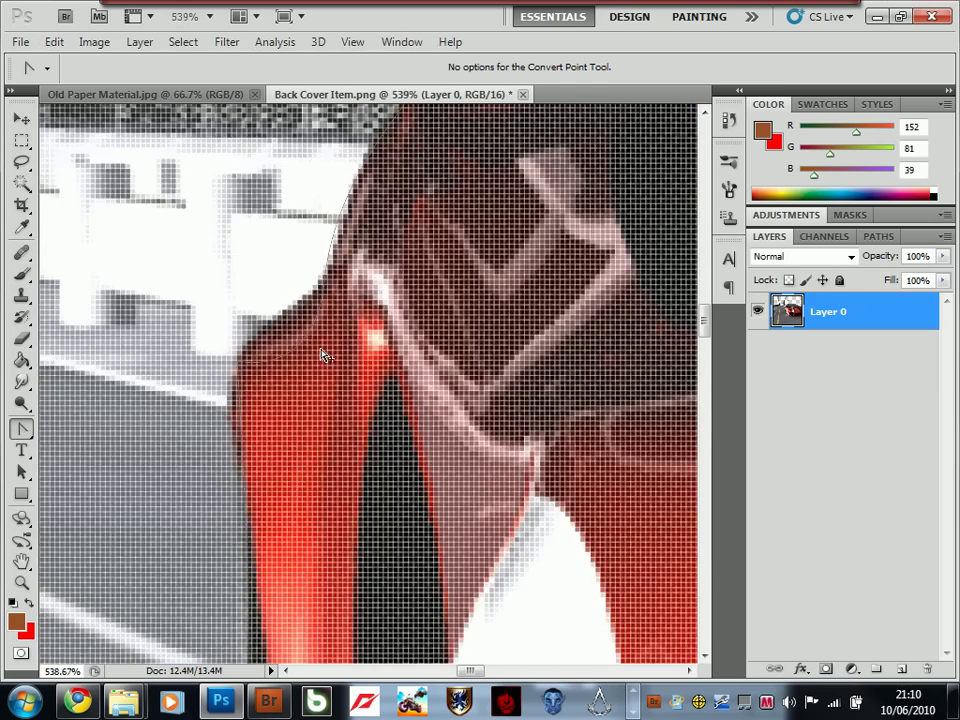
{"action": "scroll", "coordinate": [324, 356], "scroll_direction": "down", "scroll_amount": 2}
{"action": "scroll", "coordinate": [328, 354], "scroll_direction": "up", "scroll_amount": 3}
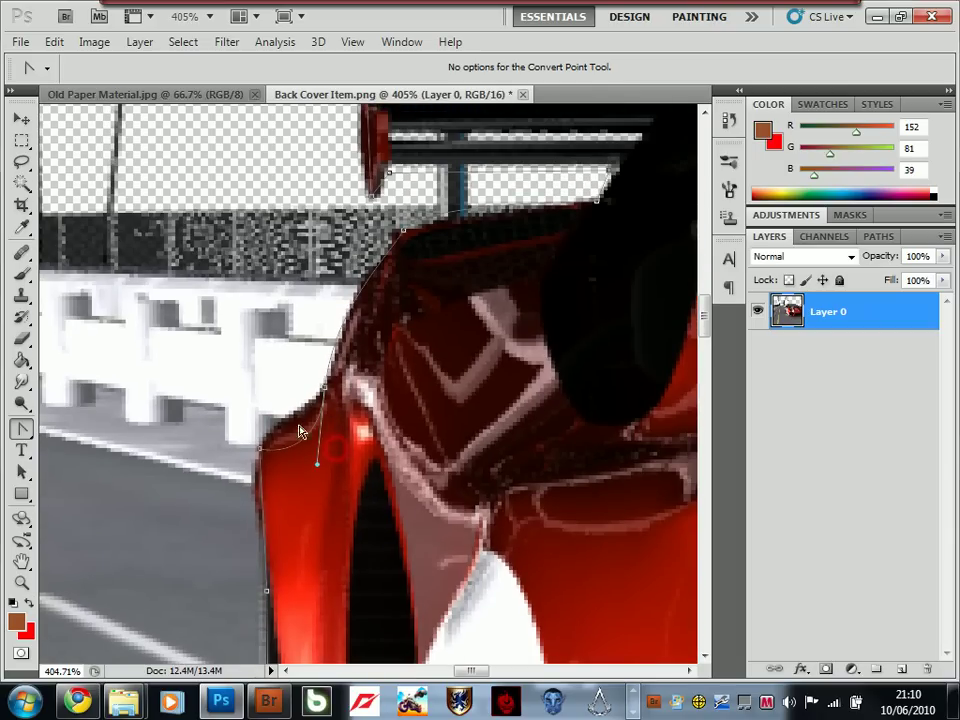
{"action": "mouse_move", "coordinate": [318, 465]}
{"action": "left_mouse_down"}
{"action": "mouse_move", "coordinate": [317, 452]}
{"action": "mouse_move", "coordinate": [306, 452]}
{"action": "left_mouse_up"}
{"action": "left_click", "coordinate": [20, 430]}
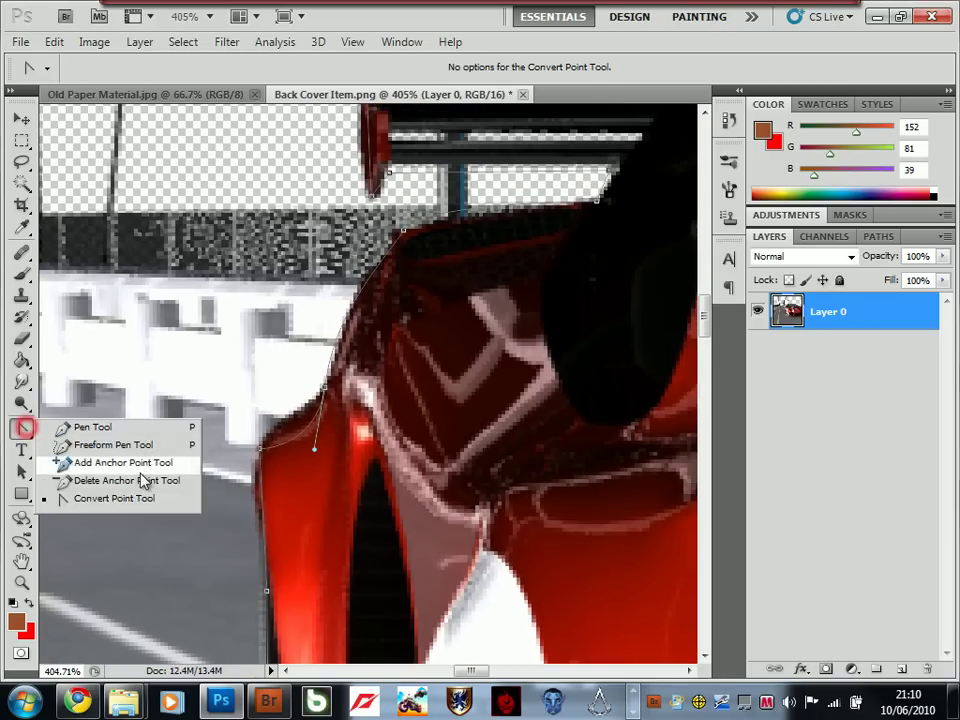
{"action": "left_click", "coordinate": [308, 468]}
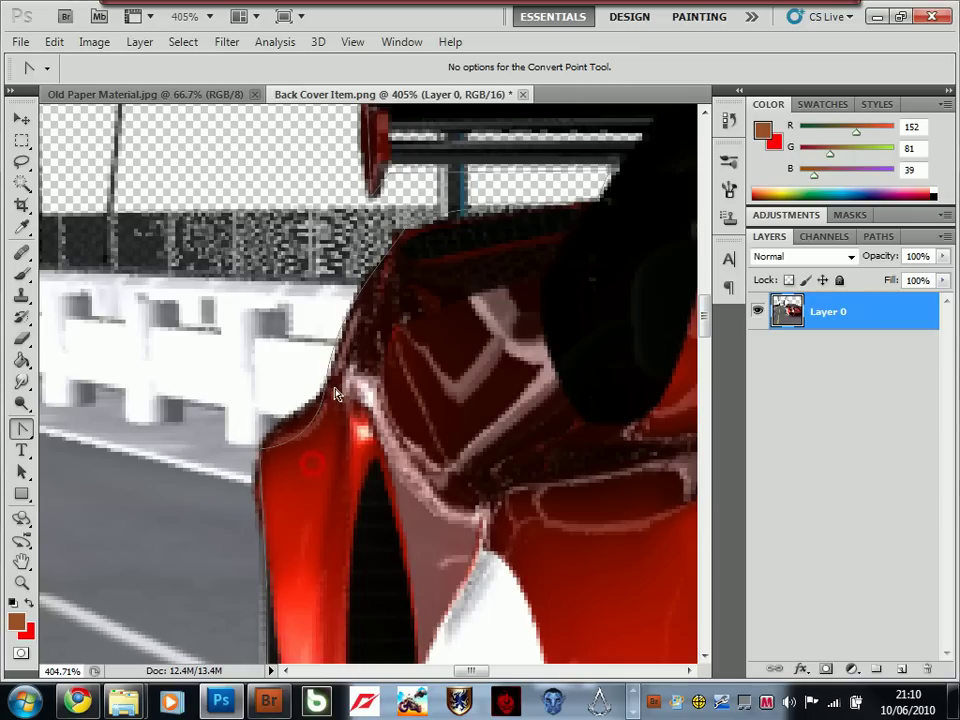
{"action": "left_click", "coordinate": [325, 410]}
{"action": "left_click_drag", "start_coordinate": [325, 388], "coordinate": [325, 437]}
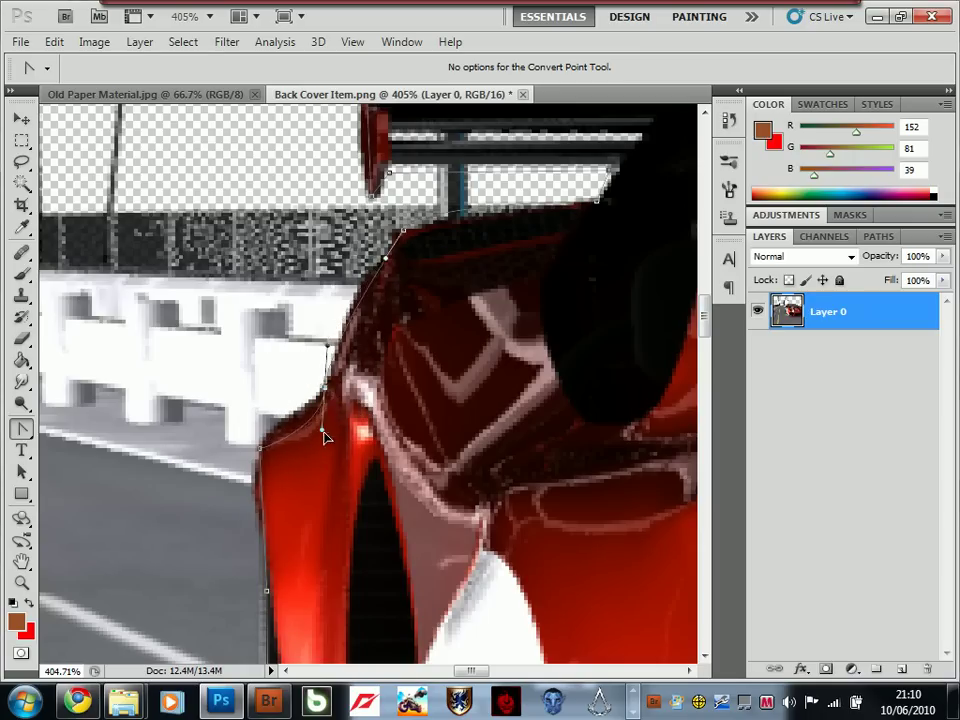
Reshape the path at the side panel's upper outer corner by adjusting the curve handles on both adjoining points
{"action": "left_click", "coordinate": [268, 471]}
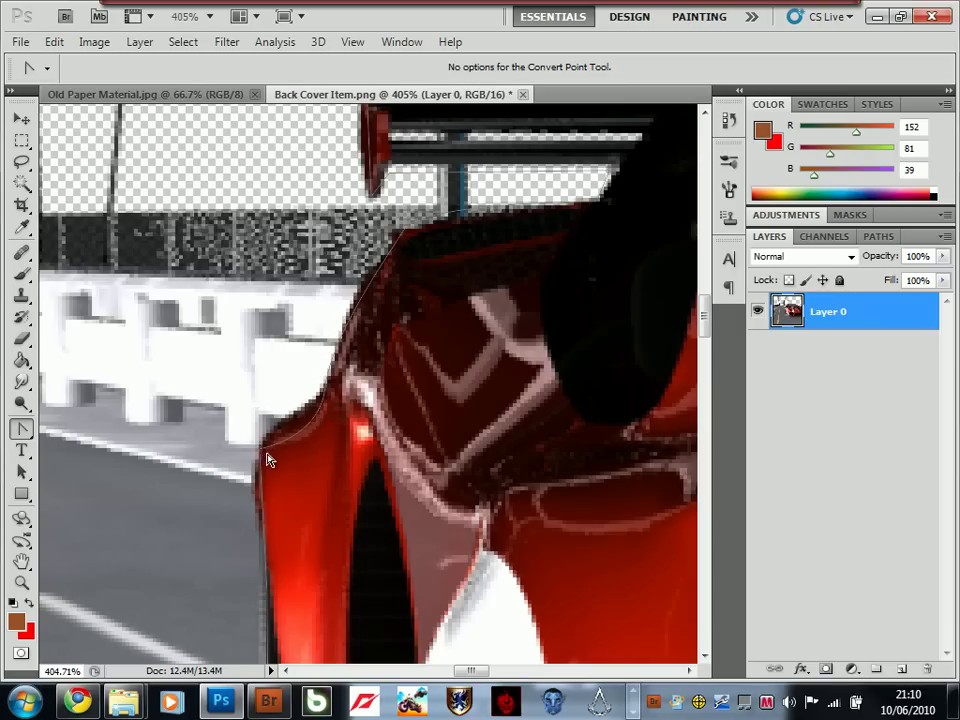
{"action": "left_click", "coordinate": [268, 461]}
{"action": "left_click_drag", "start_coordinate": [260, 447], "coordinate": [248, 488]}
{"action": "left_click", "coordinate": [268, 497]}
{"action": "left_click_drag", "start_coordinate": [290, 458], "coordinate": [306, 425]}
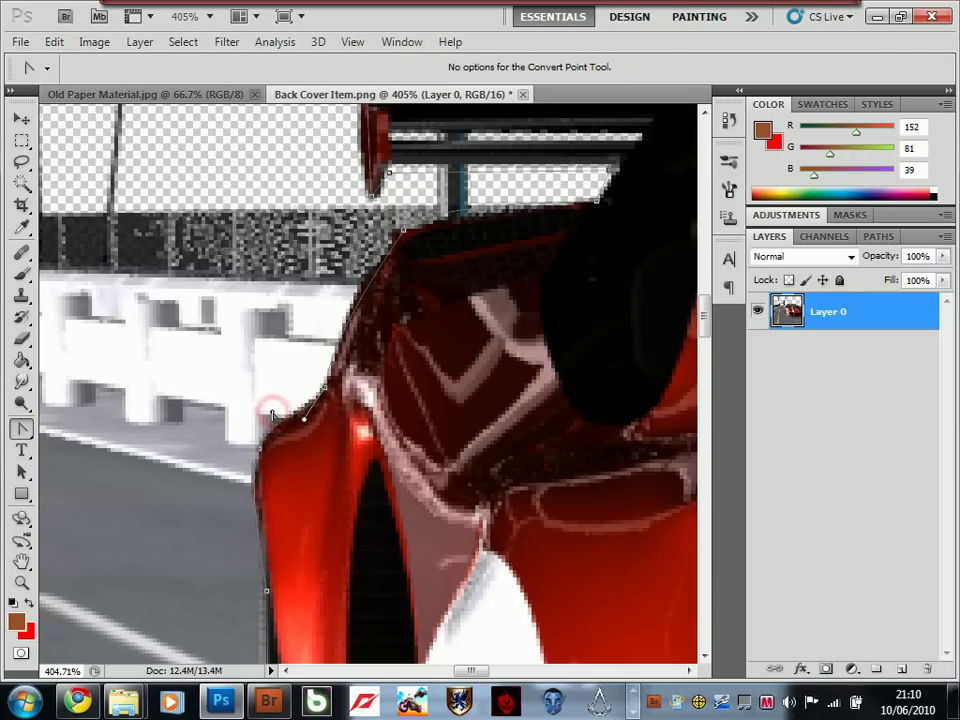
Curve the path segments down the side panel's outer edge so they follow the bodywork to the tyre
{"action": "scroll", "coordinate": [317, 450], "scroll_direction": "up", "scroll_amount": 2}
{"action": "scroll", "coordinate": [287, 490], "scroll_direction": "up", "scroll_amount": 1}
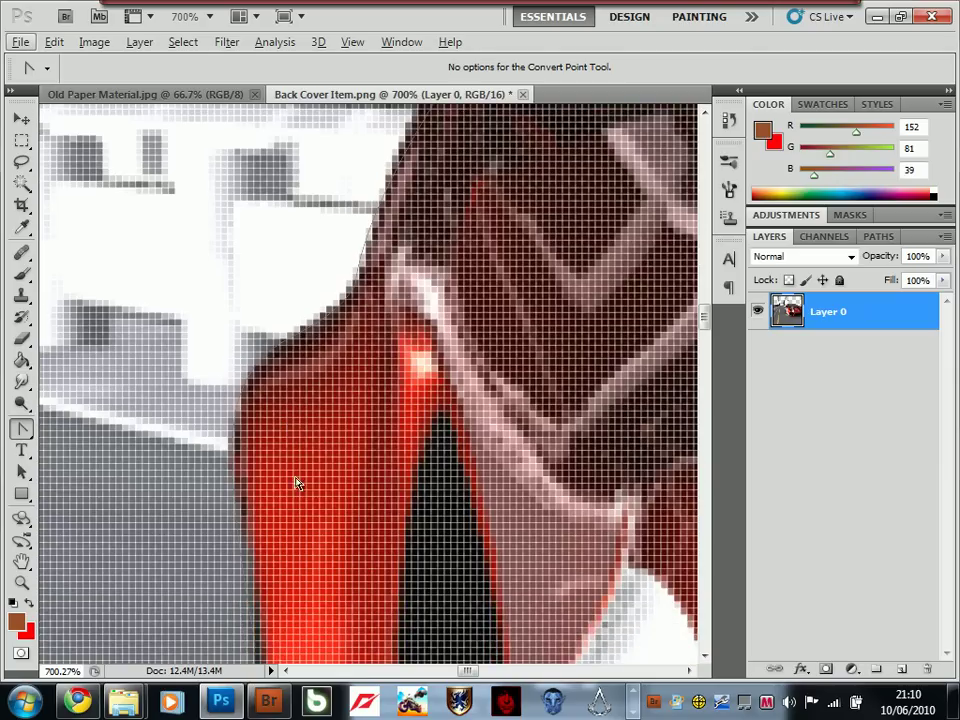
{"action": "scroll", "coordinate": [296, 482], "scroll_direction": "down", "scroll_amount": 3}
{"action": "scroll", "coordinate": [309, 416], "scroll_direction": "down", "scroll_amount": 1}
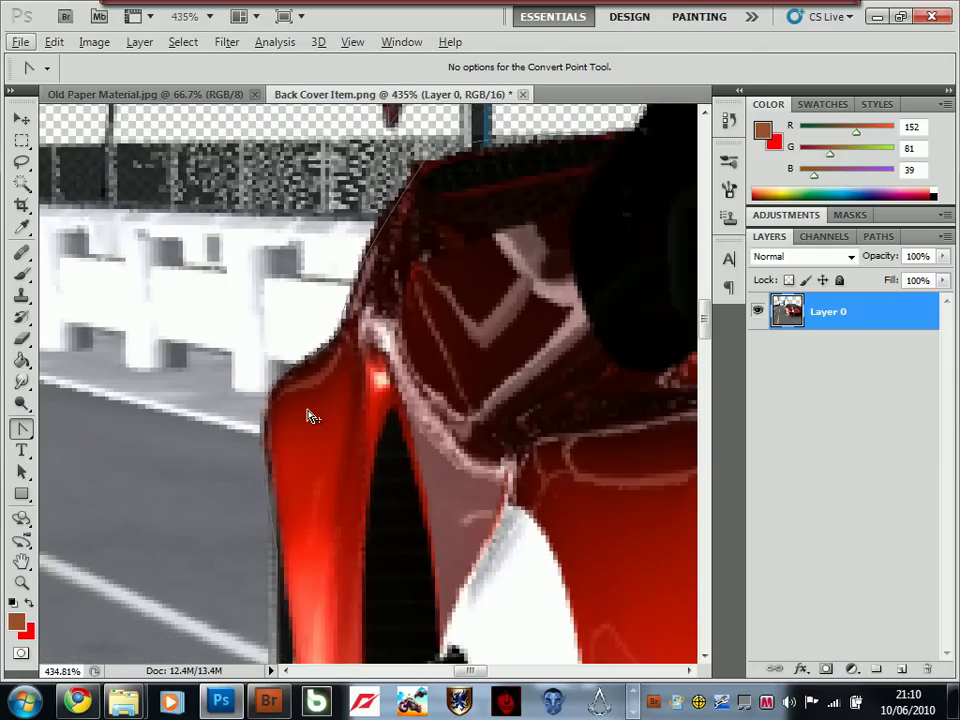
{"action": "scroll", "coordinate": [313, 439], "scroll_direction": "down", "scroll_amount": 3}
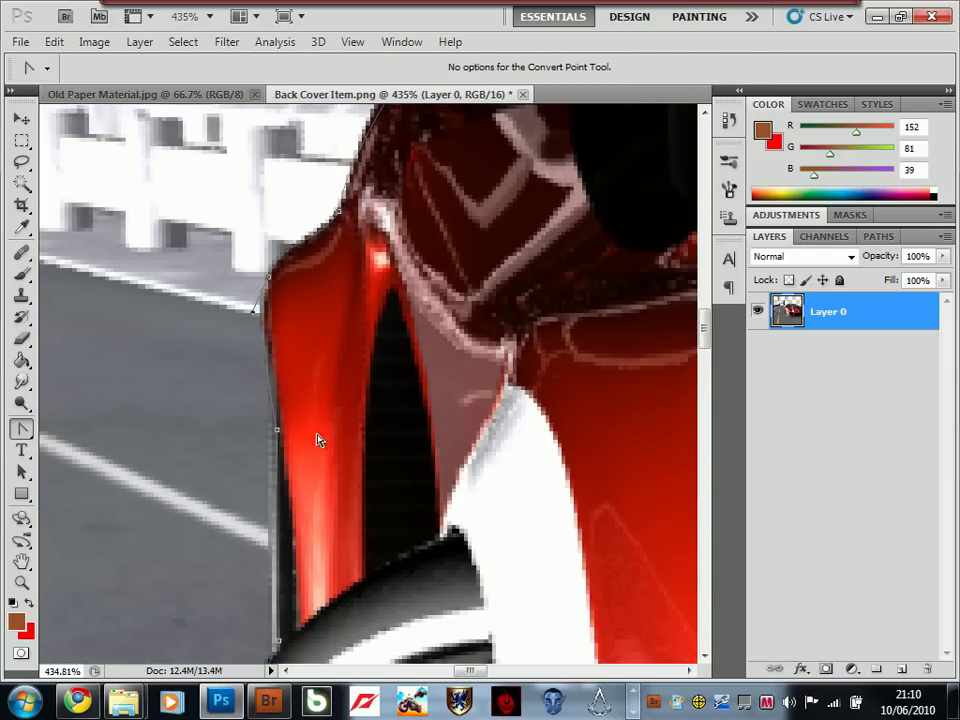
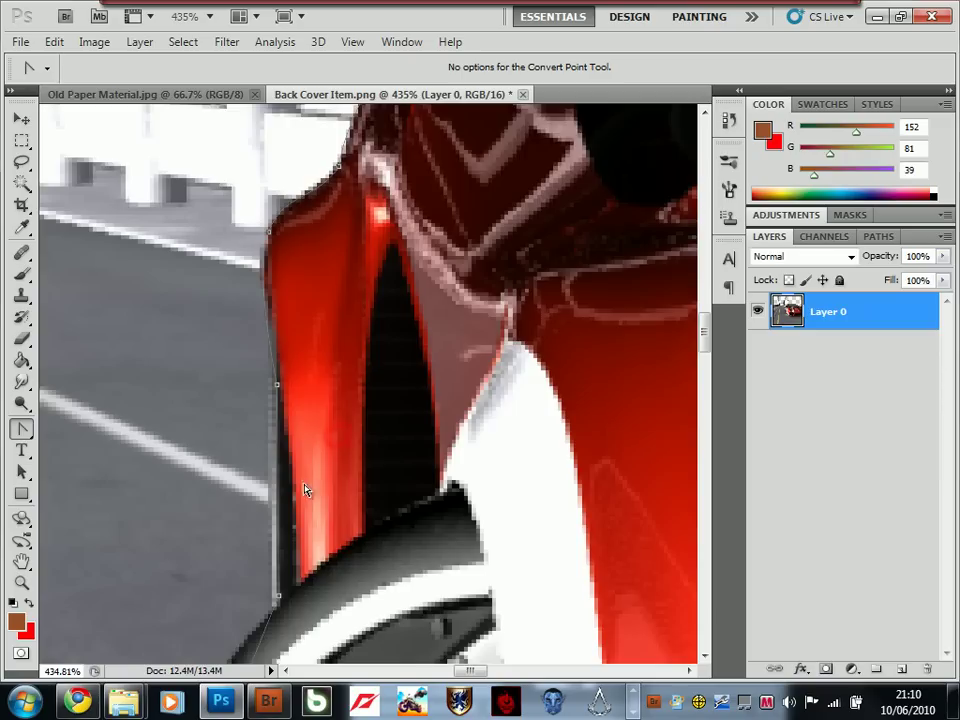
{"action": "left_click_drag", "start_coordinate": [278, 327], "coordinate": [274, 385]}
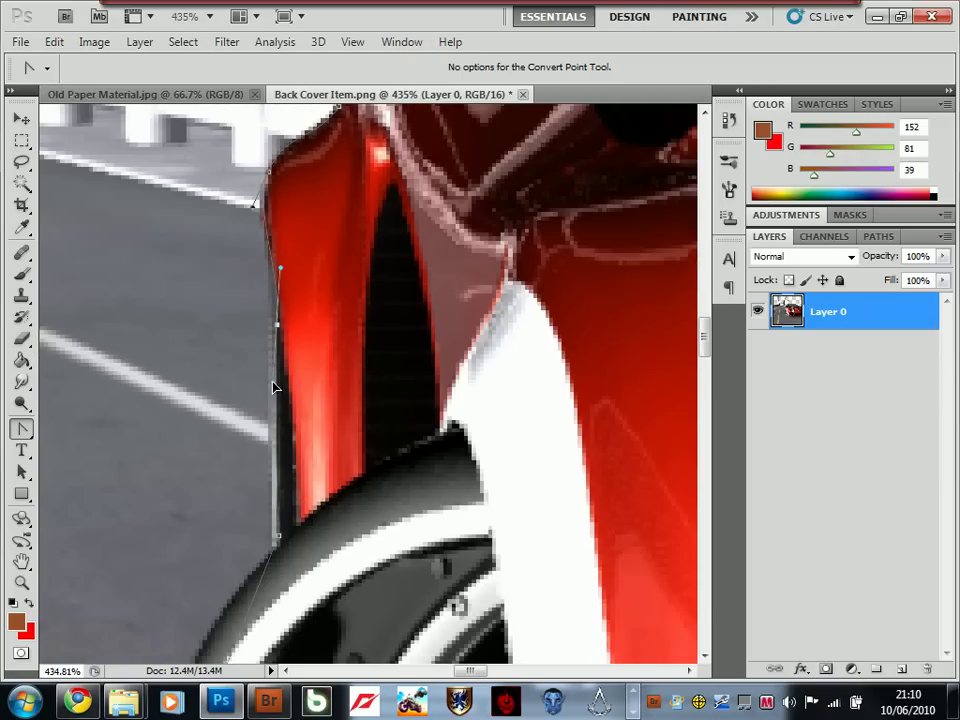
{"action": "left_click", "coordinate": [311, 325]}
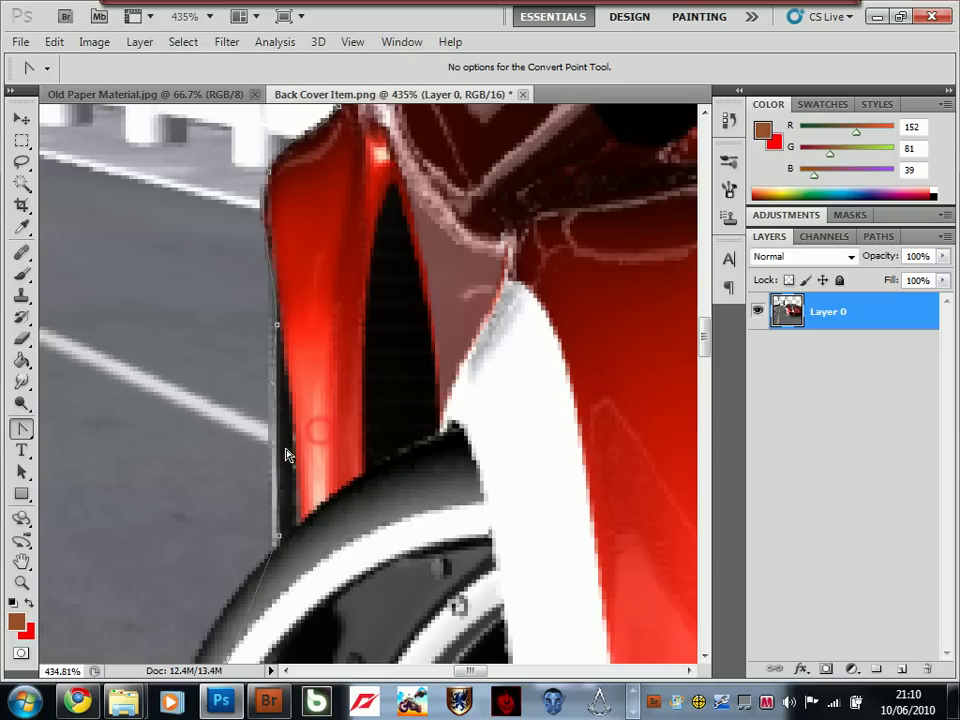
{"action": "left_click_drag", "start_coordinate": [268, 387], "coordinate": [249, 388]}
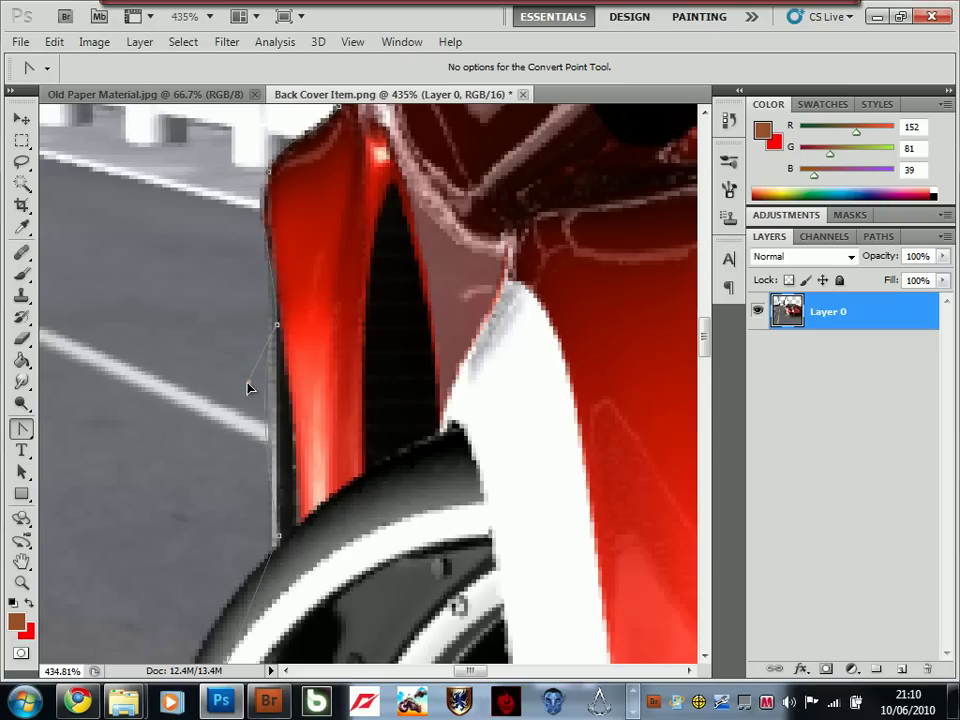
{"action": "mouse_move", "coordinate": [277, 538]}
{"action": "left_mouse_down"}
{"action": "mouse_move", "coordinate": [279, 553]}
{"action": "mouse_move", "coordinate": [279, 517]}
{"action": "left_mouse_up"}
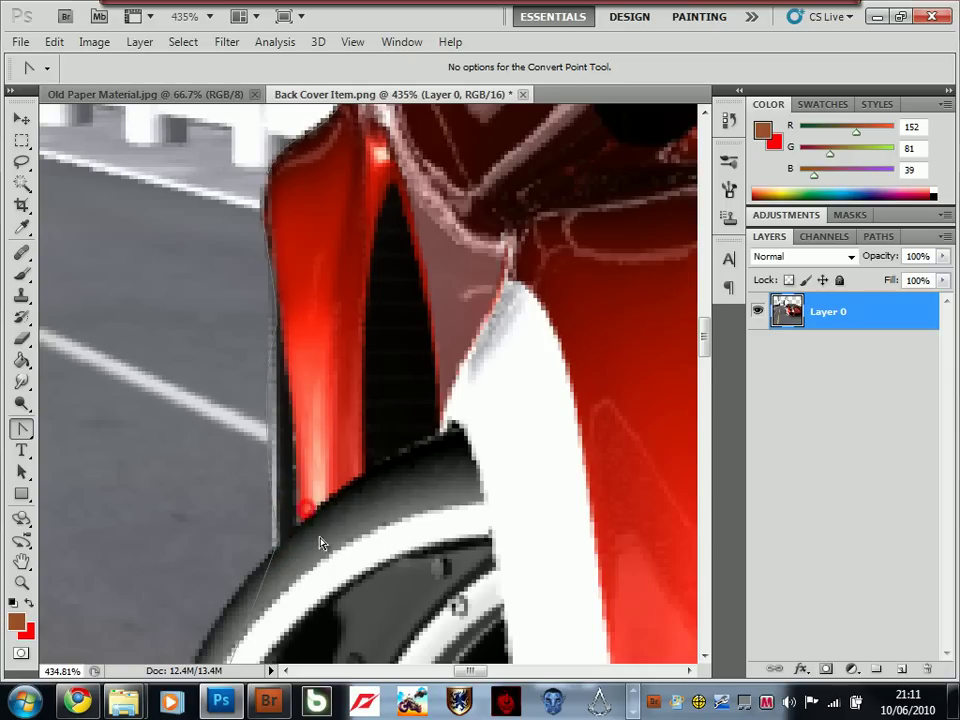
Convert the path point where the side panel meets the tyre so the segment follows the tyre's upper outer edge
{"action": "scroll", "coordinate": [290, 532], "scroll_direction": "down", "scroll_amount": 3}
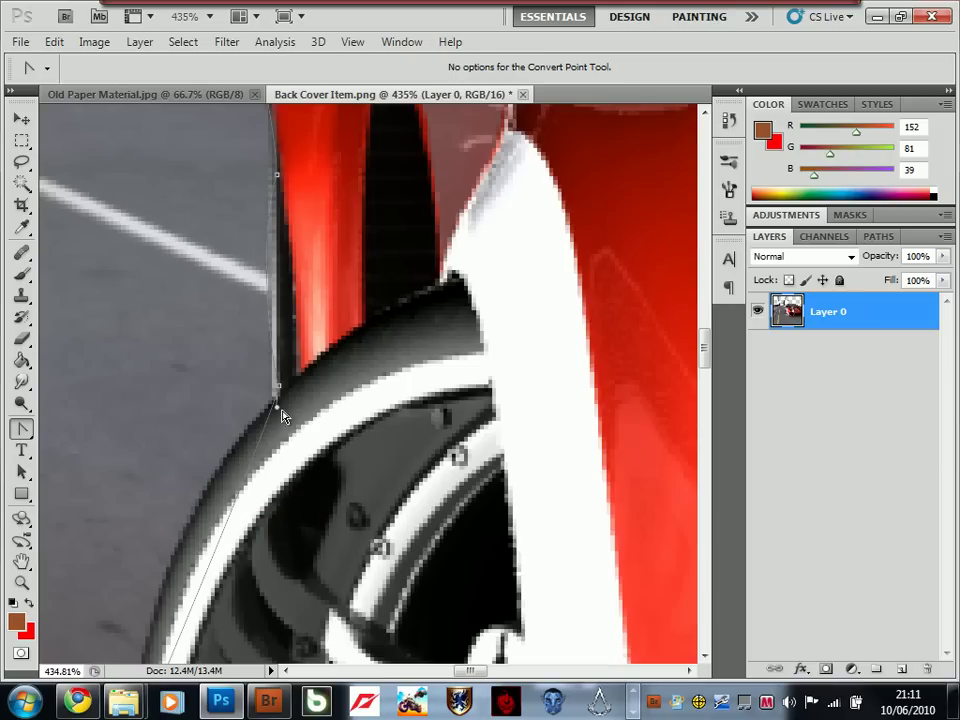
{"action": "left_click_drag", "start_coordinate": [278, 408], "coordinate": [160, 484]}
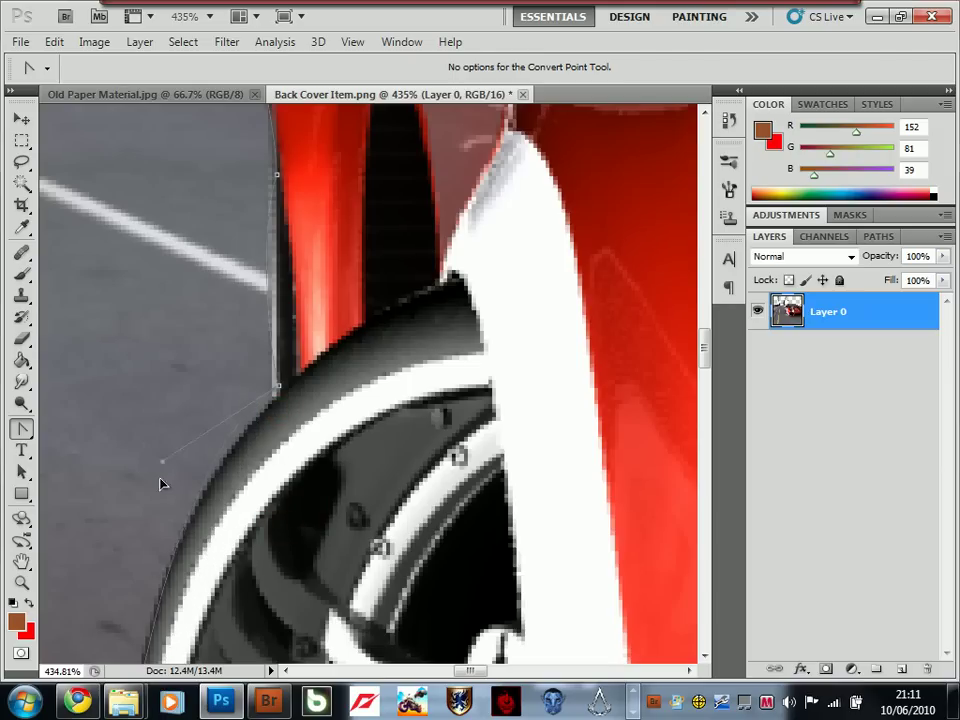
{"action": "scroll", "coordinate": [274, 521], "scroll_direction": "down", "scroll_amount": 9}
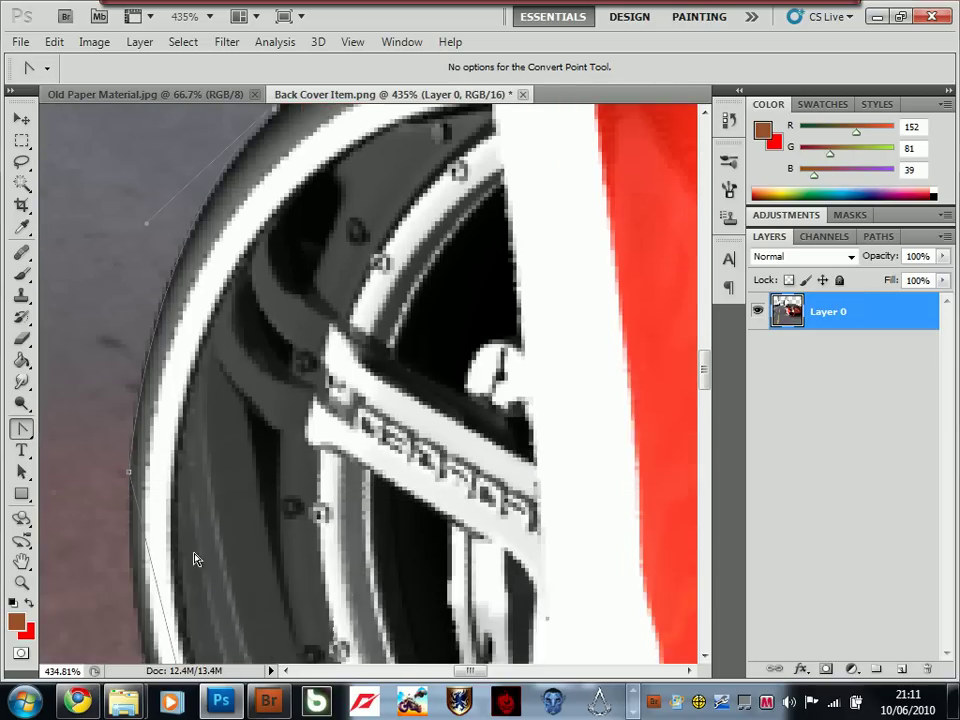
Convert the next two points along the tyre and curve the segment between them along its outer edge
{"action": "scroll", "coordinate": [208, 559], "scroll_direction": "down", "scroll_amount": 2}
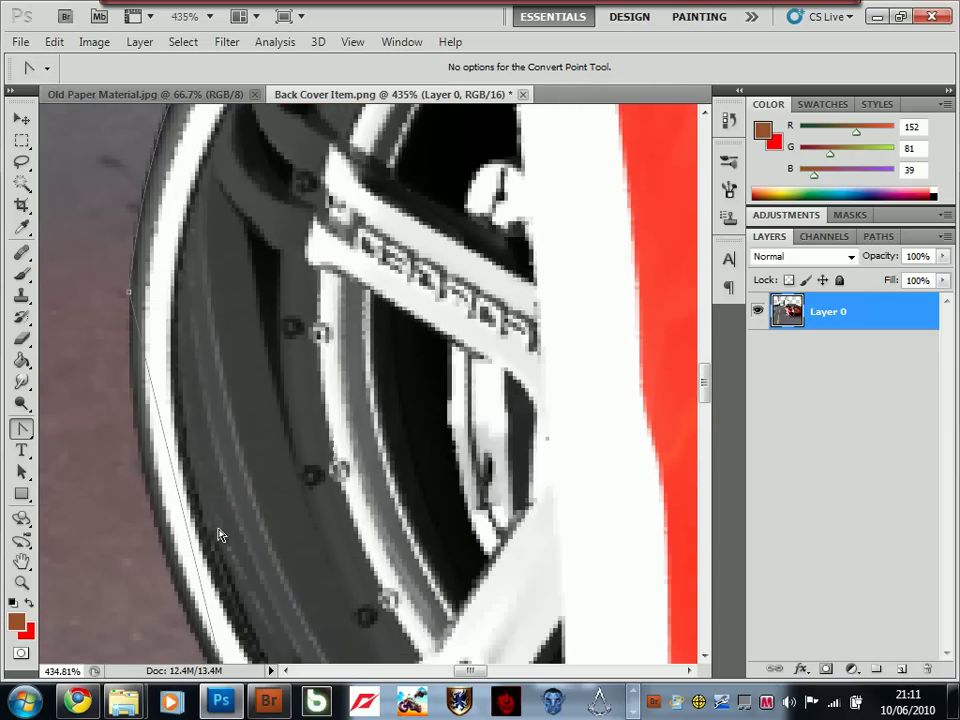
{"action": "scroll", "coordinate": [220, 535], "scroll_direction": "down", "scroll_amount": 2}
{"action": "scroll", "coordinate": [210, 450], "scroll_direction": "down", "scroll_amount": 2}
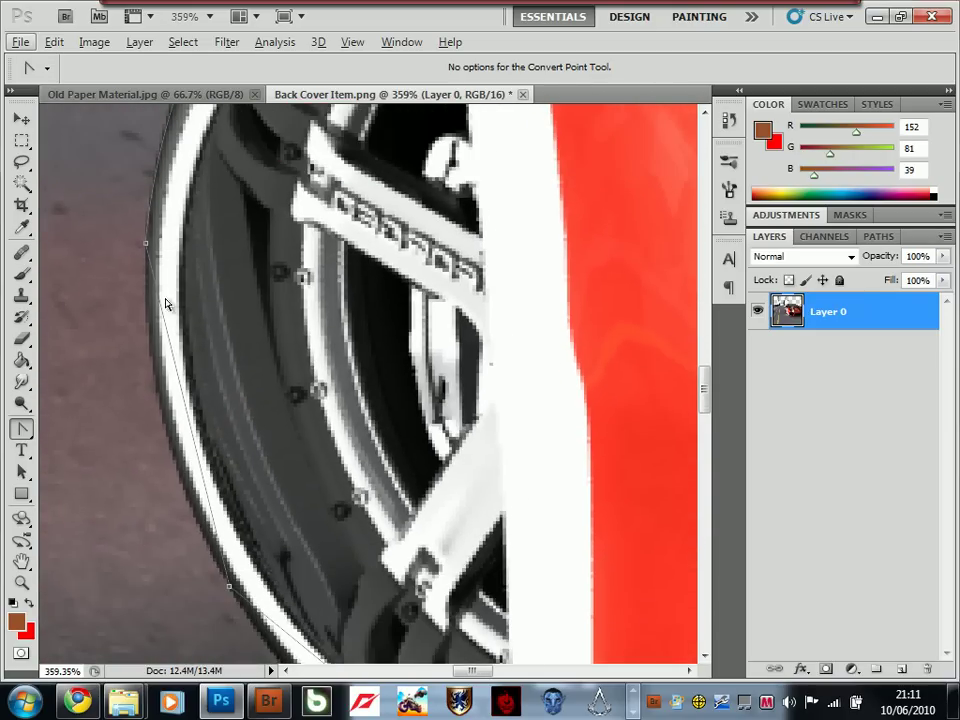
{"action": "left_click_drag", "start_coordinate": [145, 245], "coordinate": [145, 280]}
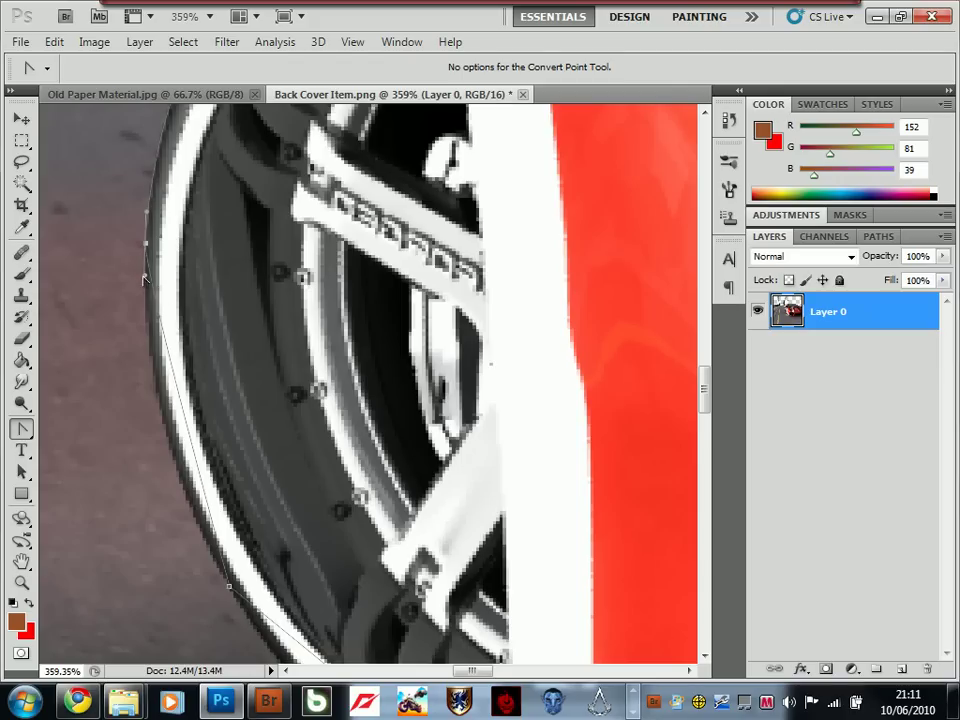
{"action": "left_click", "coordinate": [230, 589]}
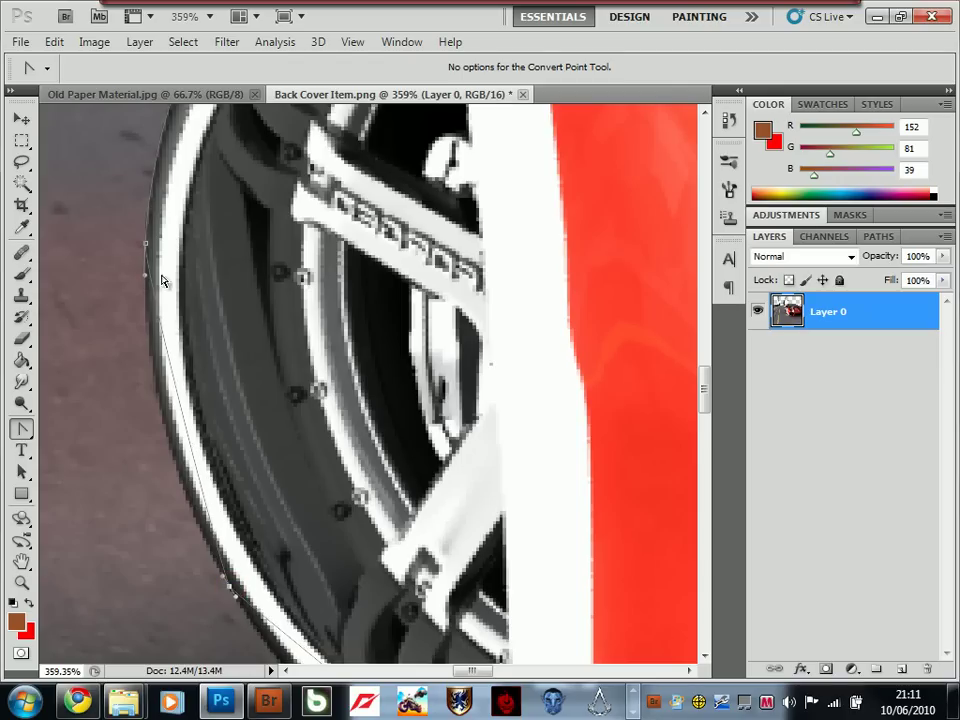
{"action": "left_click_drag", "start_coordinate": [145, 280], "coordinate": [128, 415]}
{"action": "scroll", "coordinate": [200, 335], "scroll_direction": "up", "scroll_amount": 5}
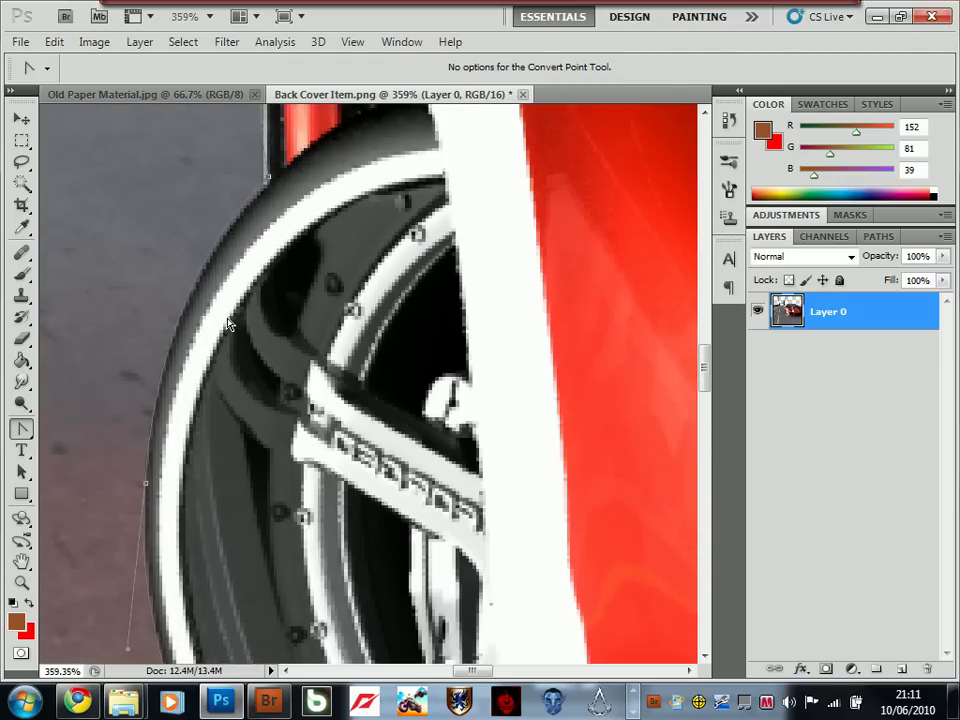
Curve the path segment under the tyre so it follows the lower outer edge to the white bumper
{"action": "scroll", "coordinate": [277, 407], "scroll_direction": "down", "scroll_amount": 12}
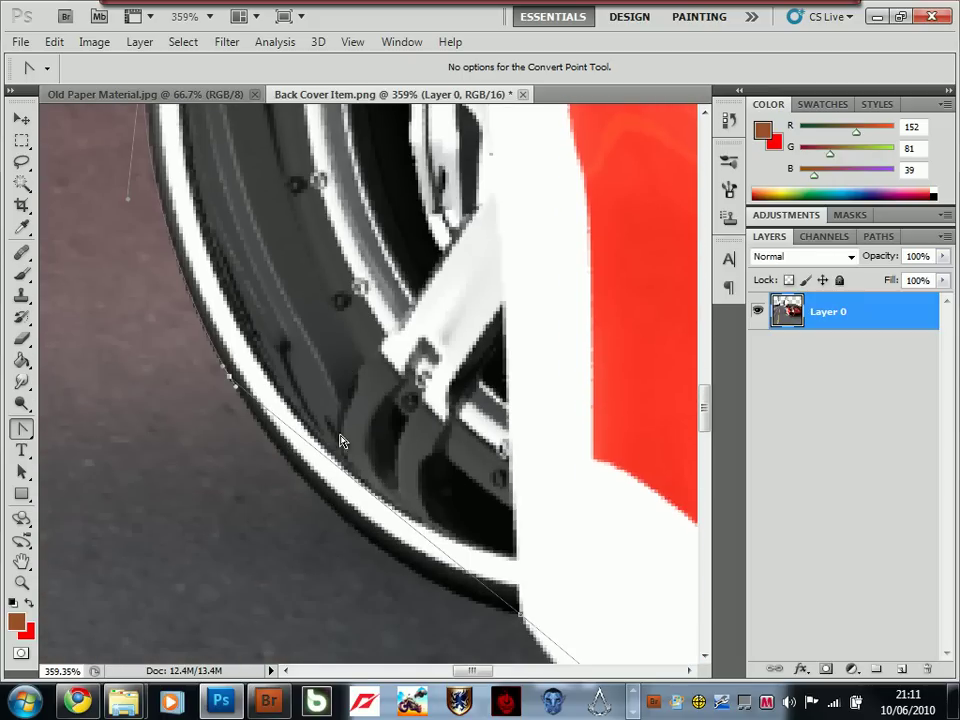
{"action": "left_click_drag", "start_coordinate": [236, 388], "coordinate": [366, 612]}
{"action": "scroll", "coordinate": [431, 527], "scroll_direction": "down", "scroll_amount": 5}
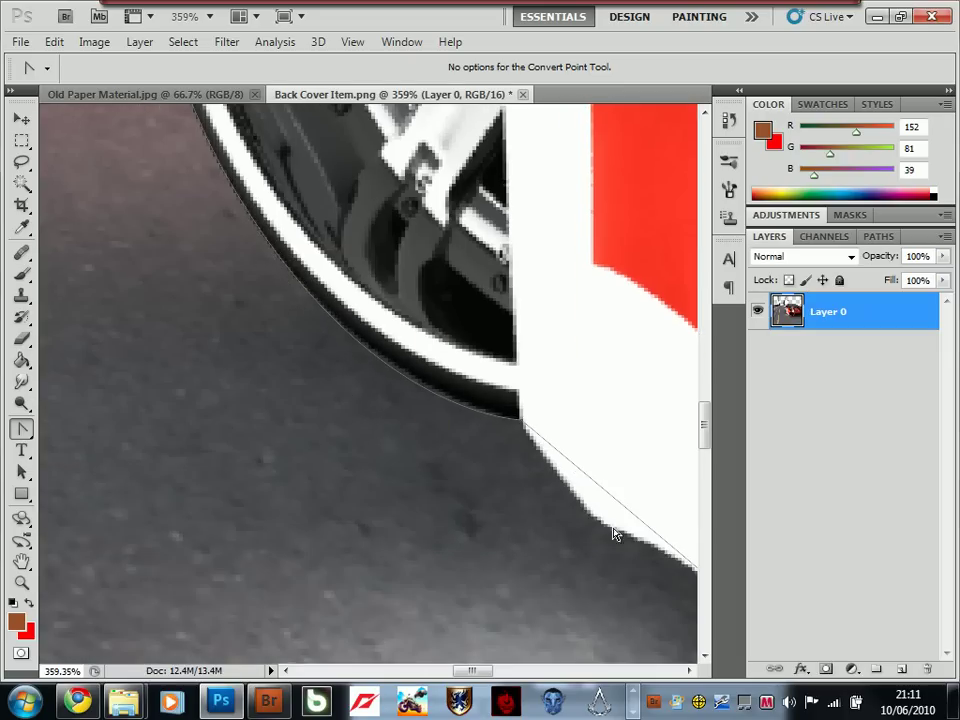
Make a new anti-aliased selection from the car path with a feather radius of 0 pixels
{"action": "scroll", "coordinate": [633, 507], "scroll_direction": "down", "scroll_amount": 5}
{"action": "scroll", "coordinate": [617, 435], "scroll_direction": "up", "scroll_amount": 3}
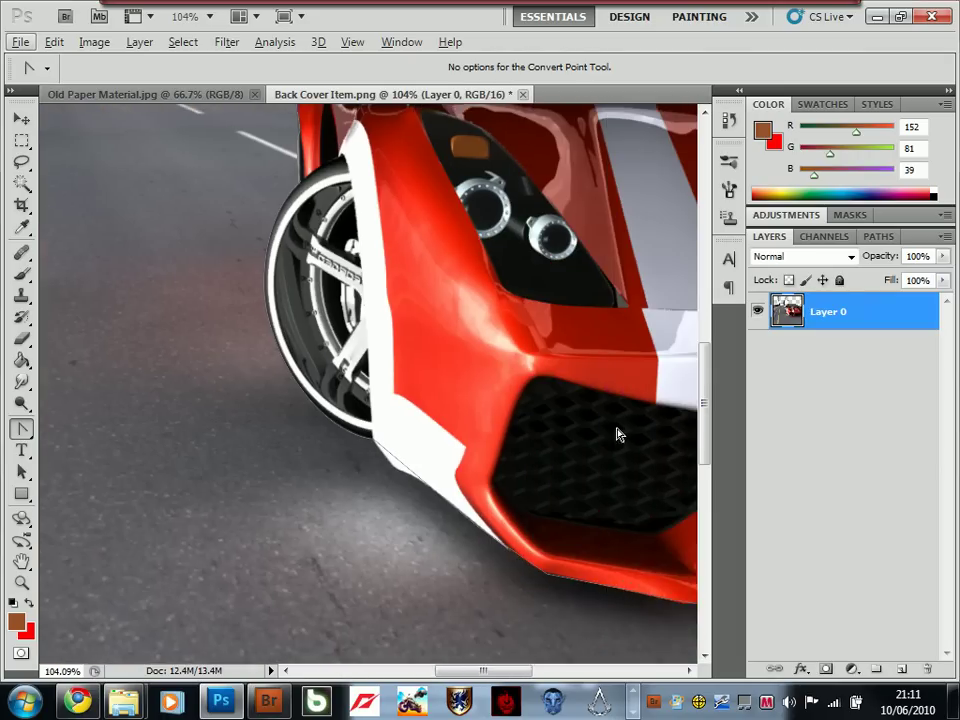
{"action": "scroll", "coordinate": [564, 427], "scroll_direction": "up", "scroll_amount": 2}
{"action": "scroll", "coordinate": [531, 368], "scroll_direction": "right", "scroll_amount": 2}
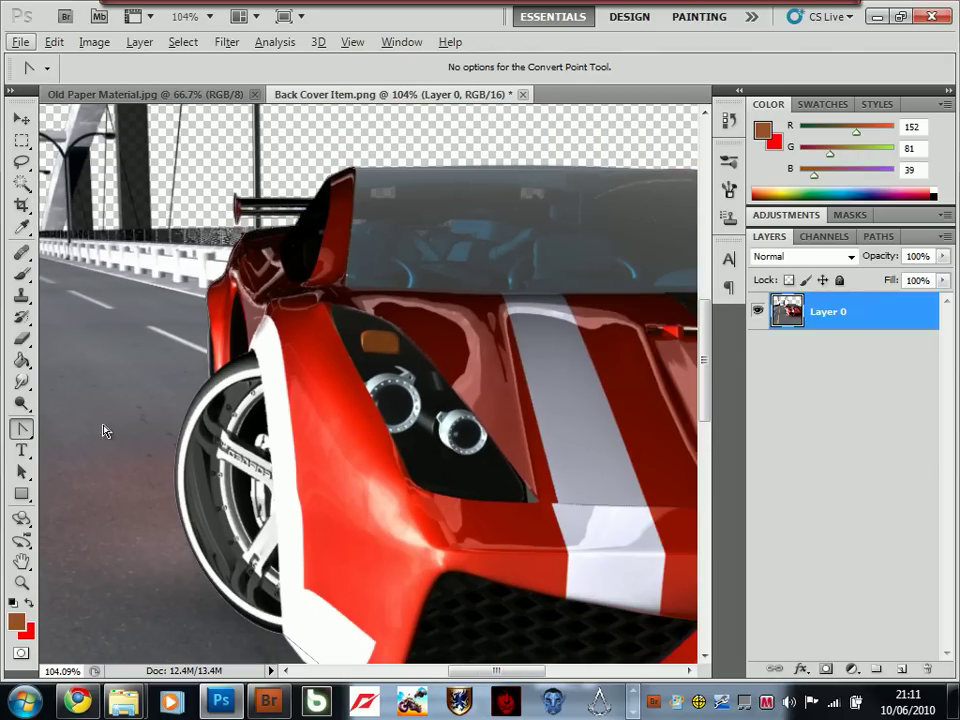
{"action": "left_click", "coordinate": [22, 430]}
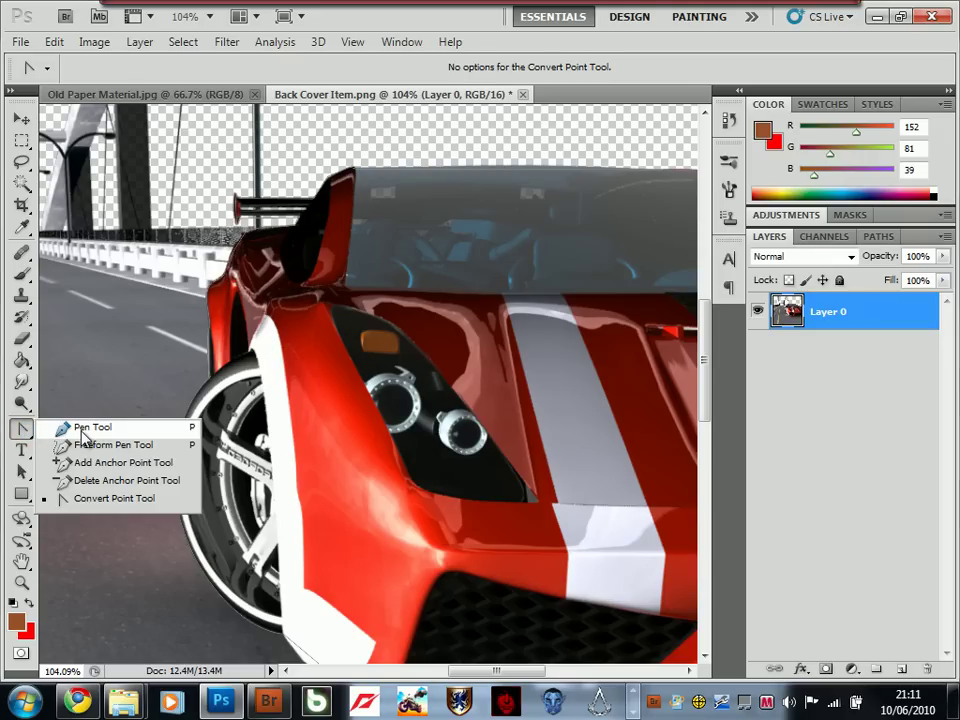
{"action": "left_click", "coordinate": [83, 432]}
{"action": "left_click", "coordinate": [22, 430]}
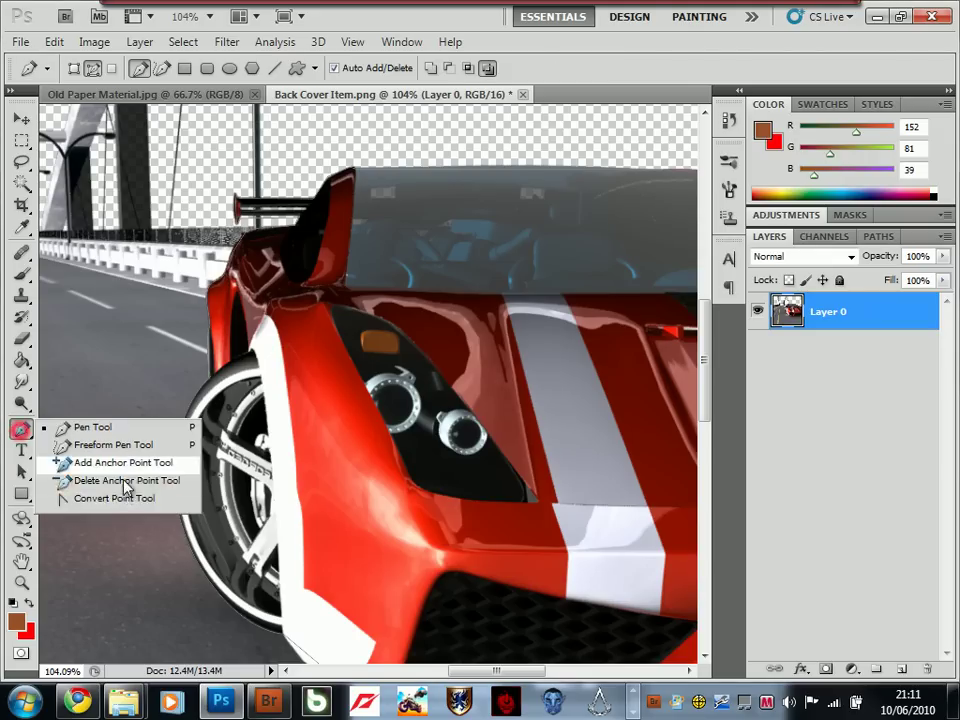
{"action": "left_click", "coordinate": [110, 497]}
{"action": "right_click", "coordinate": [321, 301]}
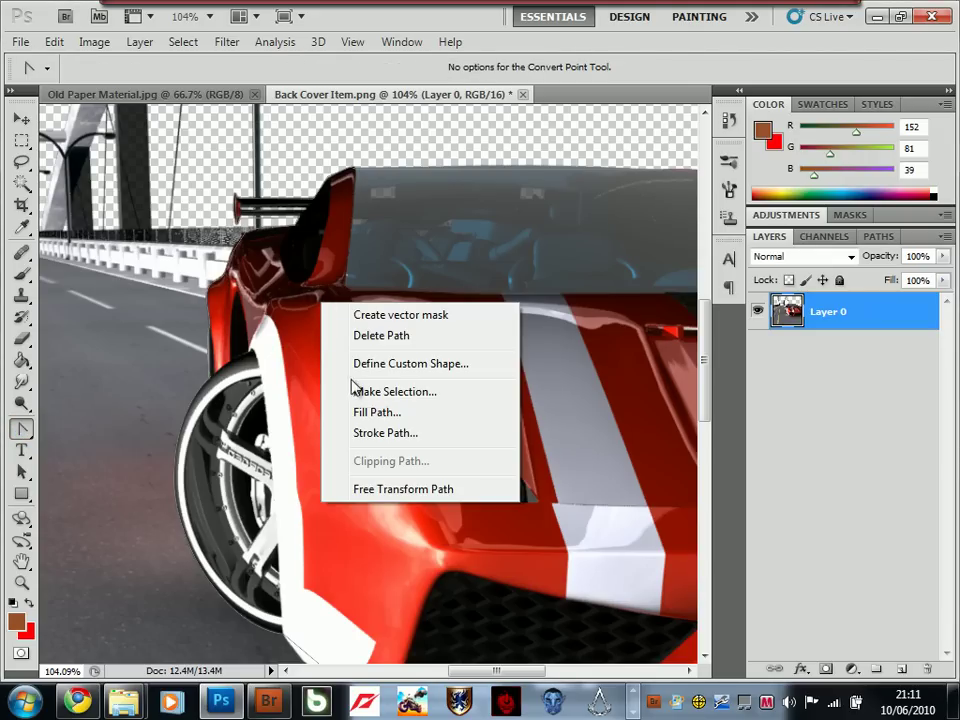
{"action": "left_click", "coordinate": [394, 391]}
{"action": "left_click_drag", "start_coordinate": [636, 182], "coordinate": [288, 172]}
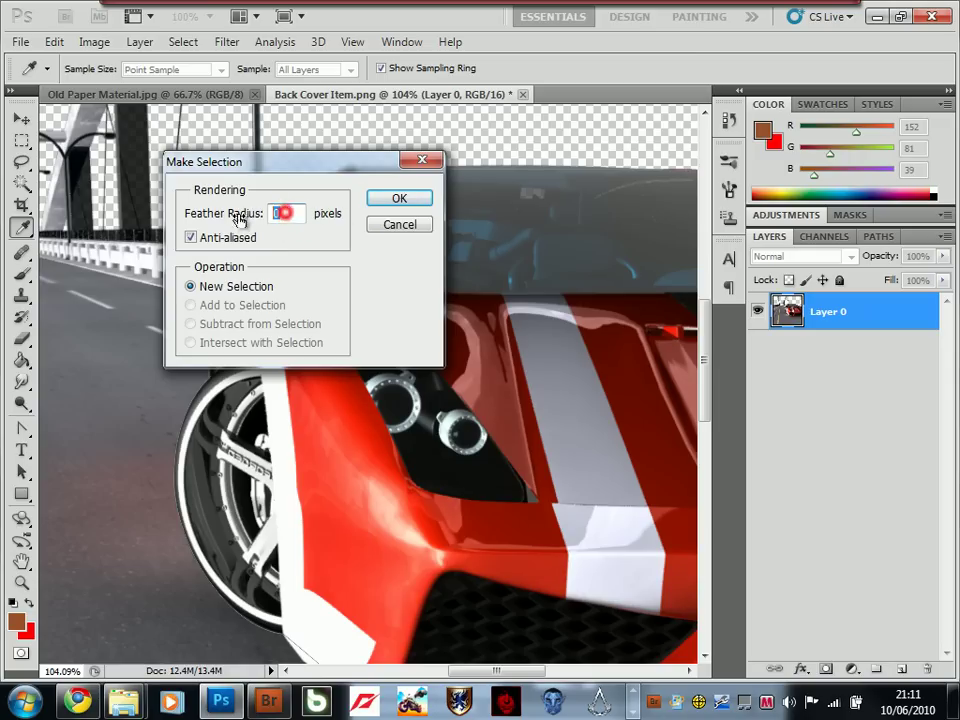
{"action": "left_click", "coordinate": [400, 199]}
{"action": "scroll", "coordinate": [506, 332], "scroll_direction": "down", "scroll_amount": 2}
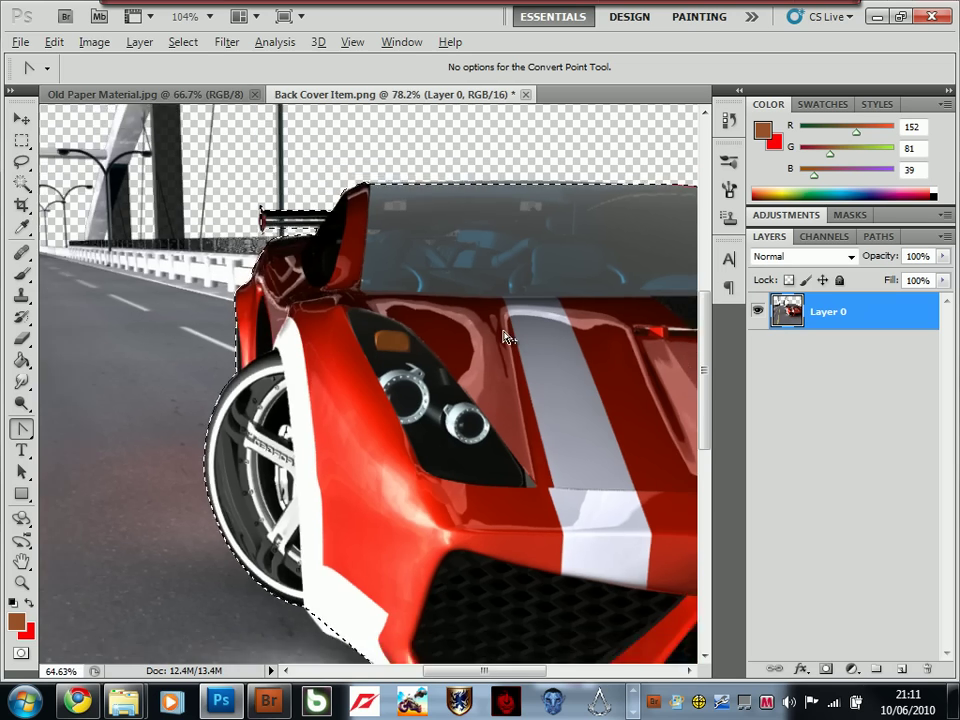
{"action": "scroll", "coordinate": [516, 354], "scroll_direction": "right", "scroll_amount": 5}
{"action": "scroll", "coordinate": [420, 365], "scroll_direction": "down", "scroll_amount": 1}
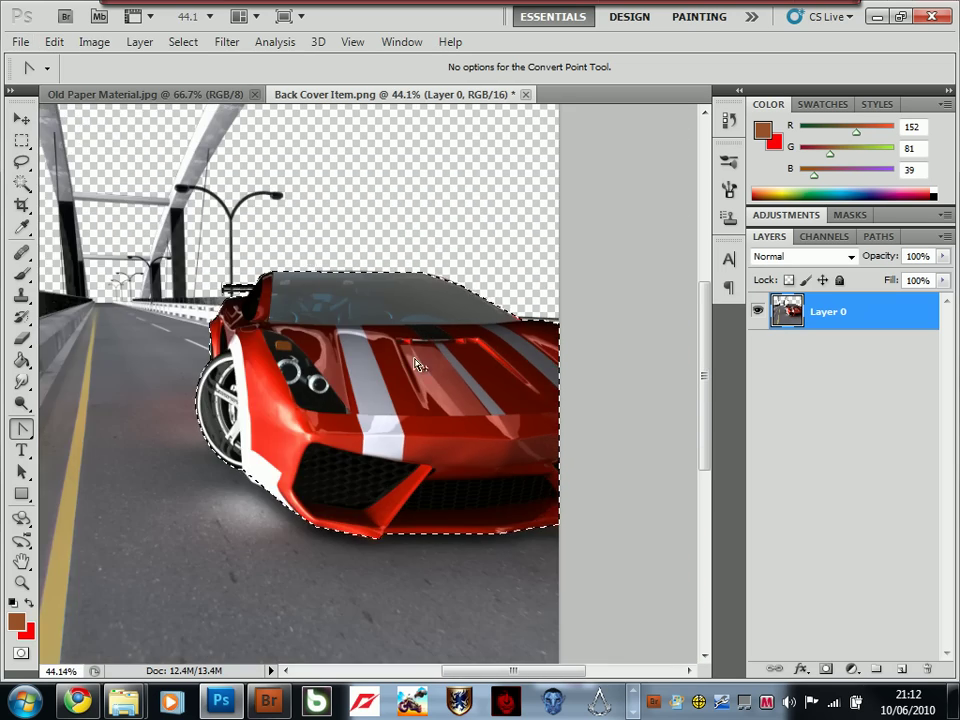
{"action": "scroll", "coordinate": [380, 345], "scroll_direction": "up", "scroll_amount": 1}
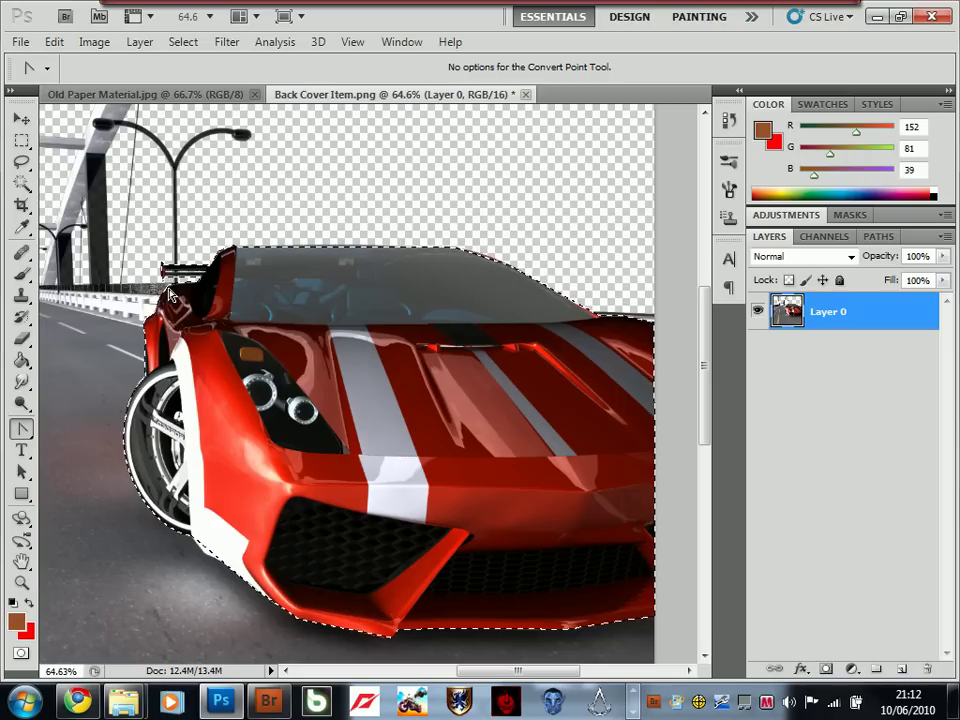
{"action": "left_click", "coordinate": [901, 668]}
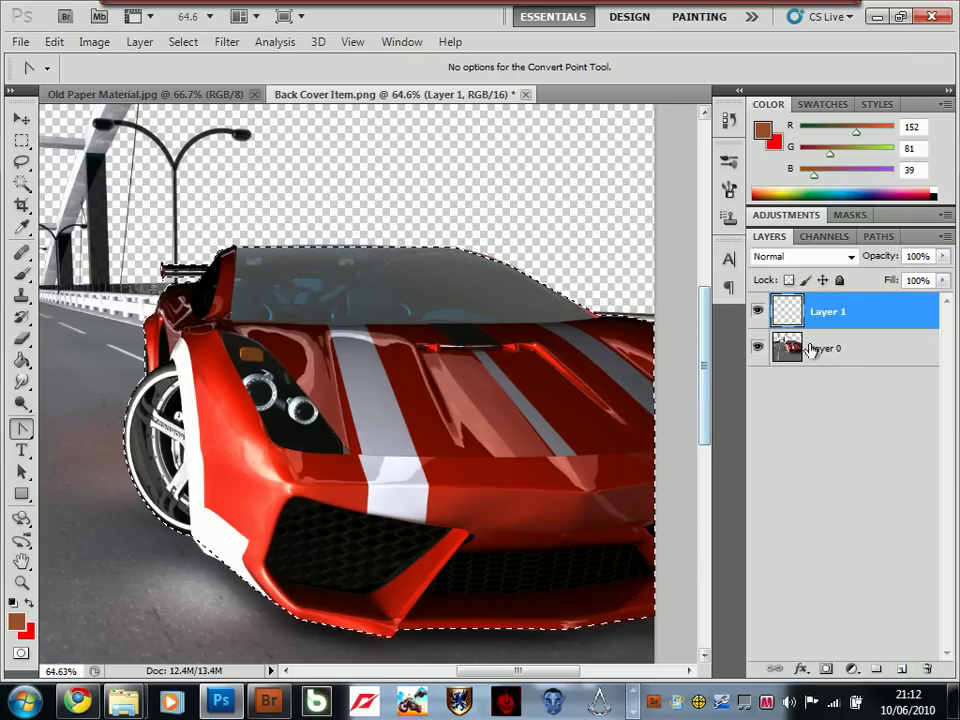
{"action": "right_click", "coordinate": [852, 320]}
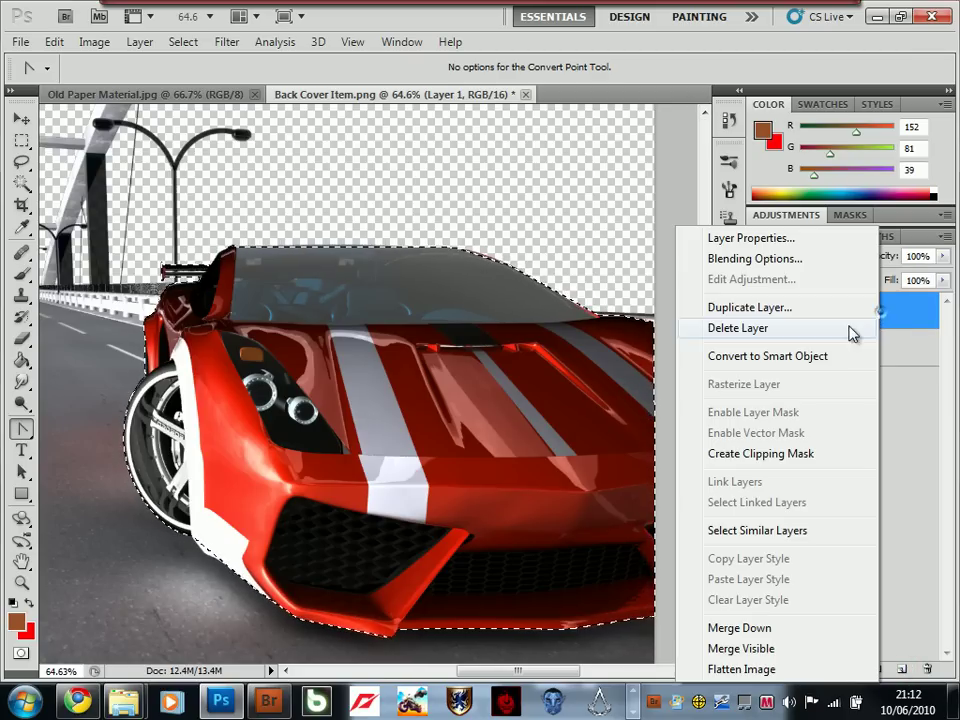
{"action": "left_click", "coordinate": [740, 328]}
{"action": "left_click", "coordinate": [448, 269]}
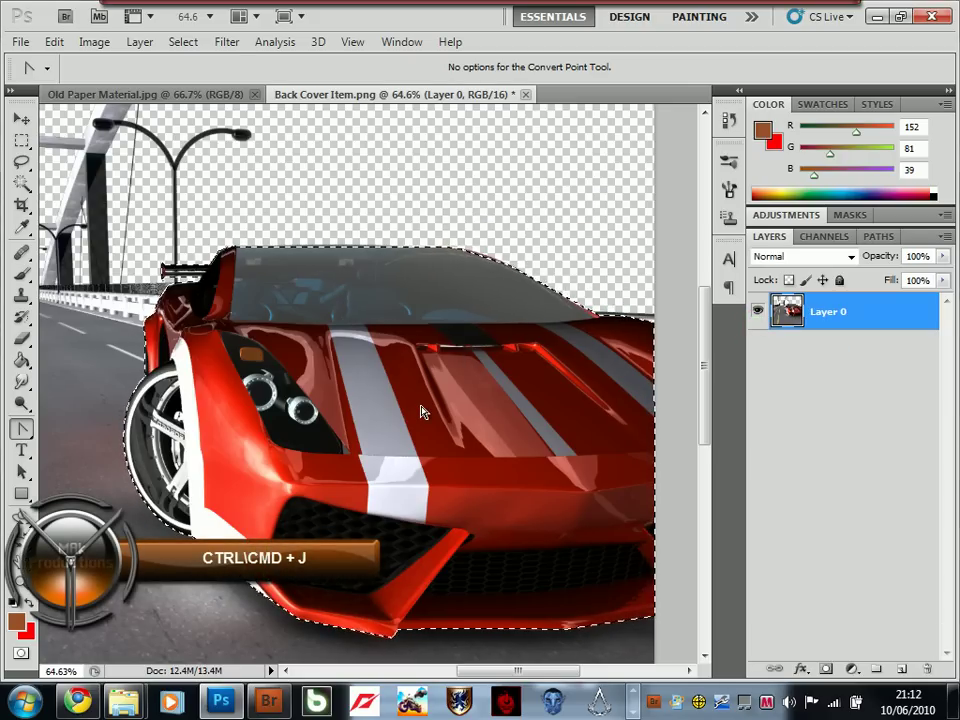
Copy the selected car to a new layer and hide Layer 0 to isolate the cutout
{"action": "key", "text": "ctrl+j"}
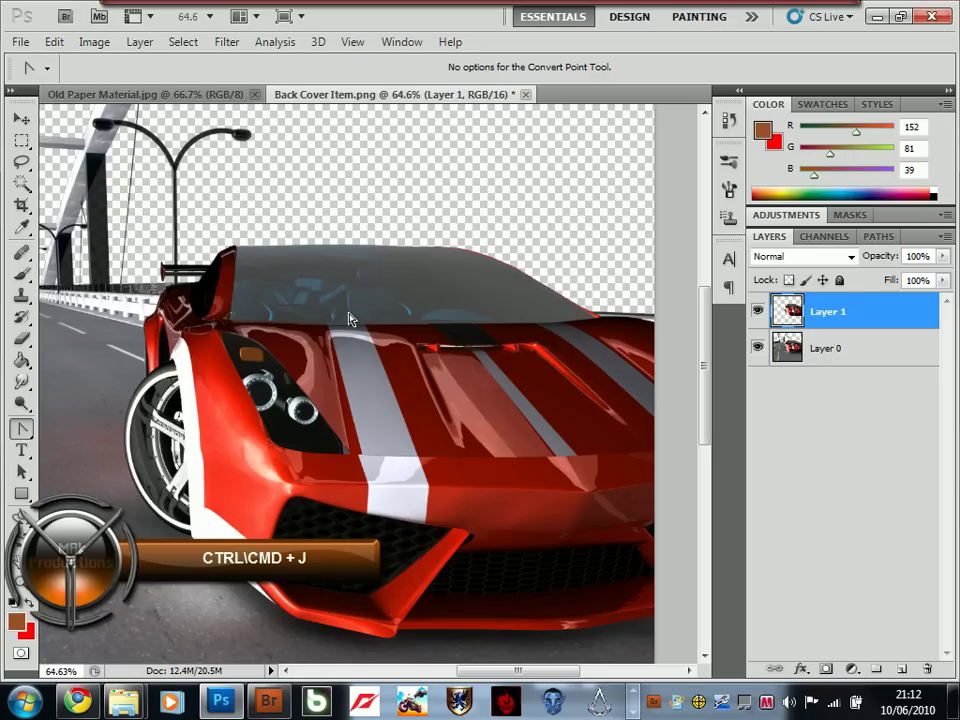
{"action": "left_click", "coordinate": [758, 348]}
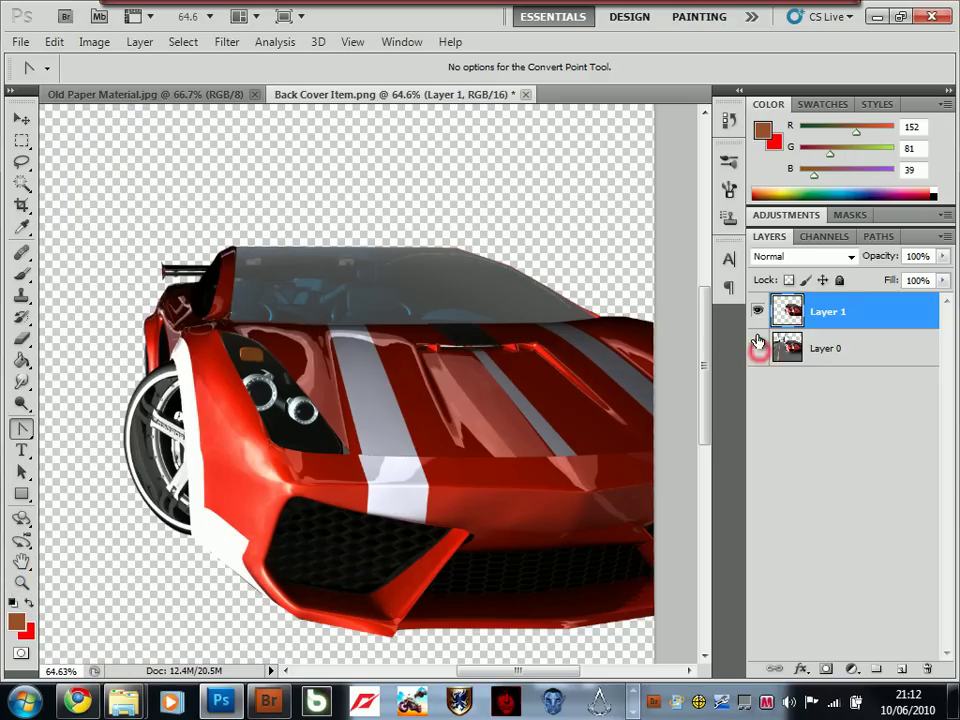
{"action": "key", "text": "ctrl+minus"}
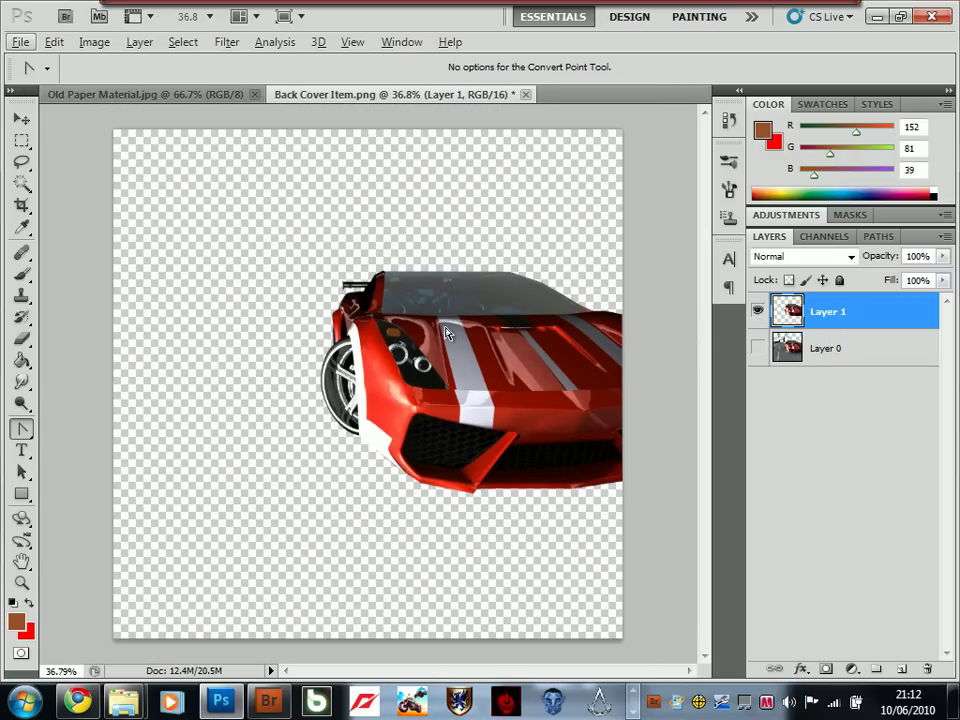
{"action": "scroll", "coordinate": [312, 317], "scroll_direction": "up", "scroll_amount": 3}
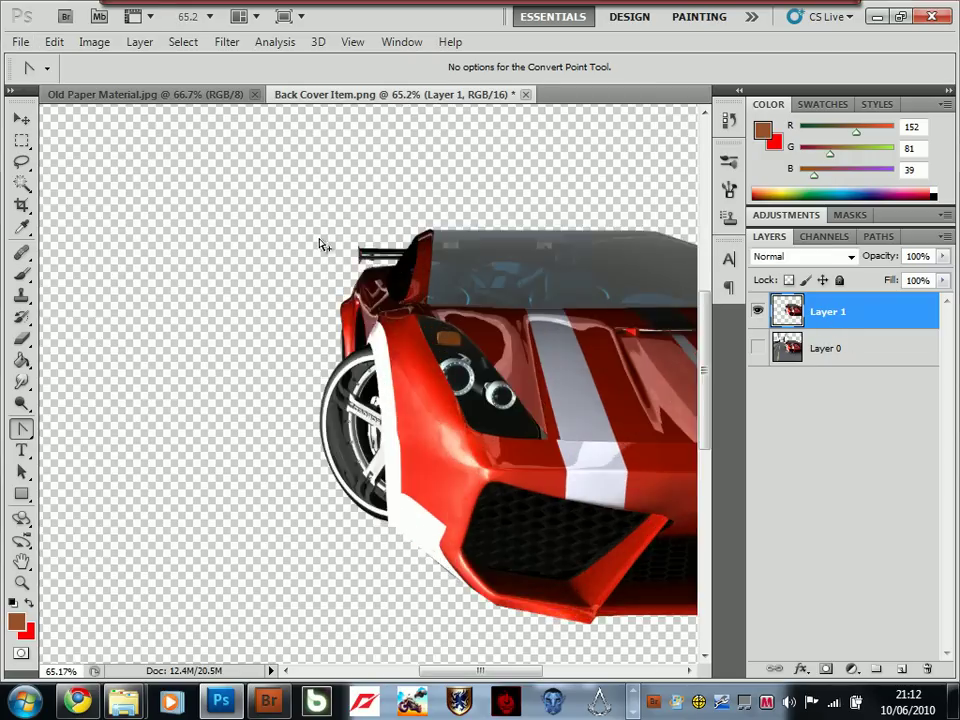
{"action": "scroll", "coordinate": [439, 253], "scroll_direction": "down", "scroll_amount": 4}
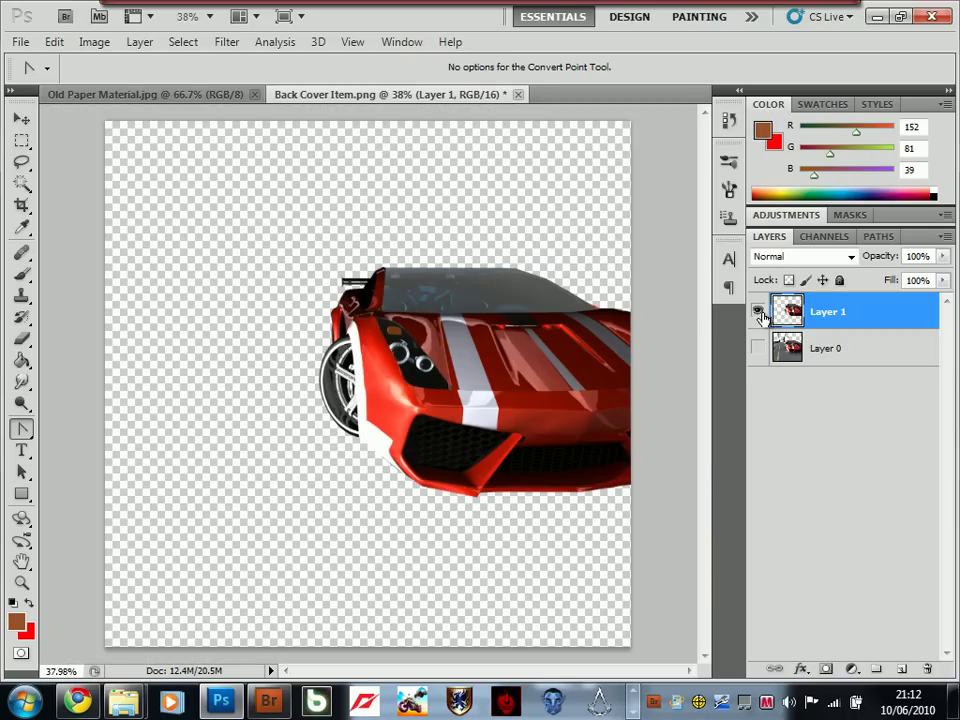
{"action": "left_click", "coordinate": [758, 348]}
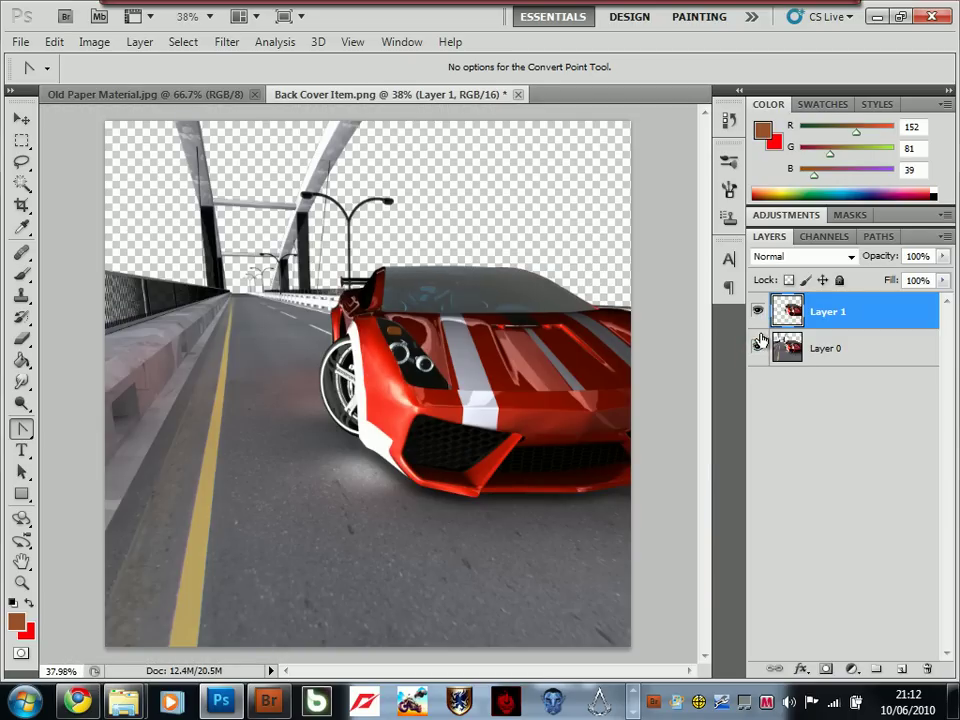
{"action": "left_click", "coordinate": [758, 346]}
Copy the car cutout into the Old Paper Material.jpg document with the Move tool, accepting the different bit depth
{"action": "left_click", "coordinate": [21, 118]}
{"action": "left_click_drag", "start_coordinate": [332, 292], "coordinate": [444, 294]}
{"action": "left_click", "coordinate": [499, 275]}
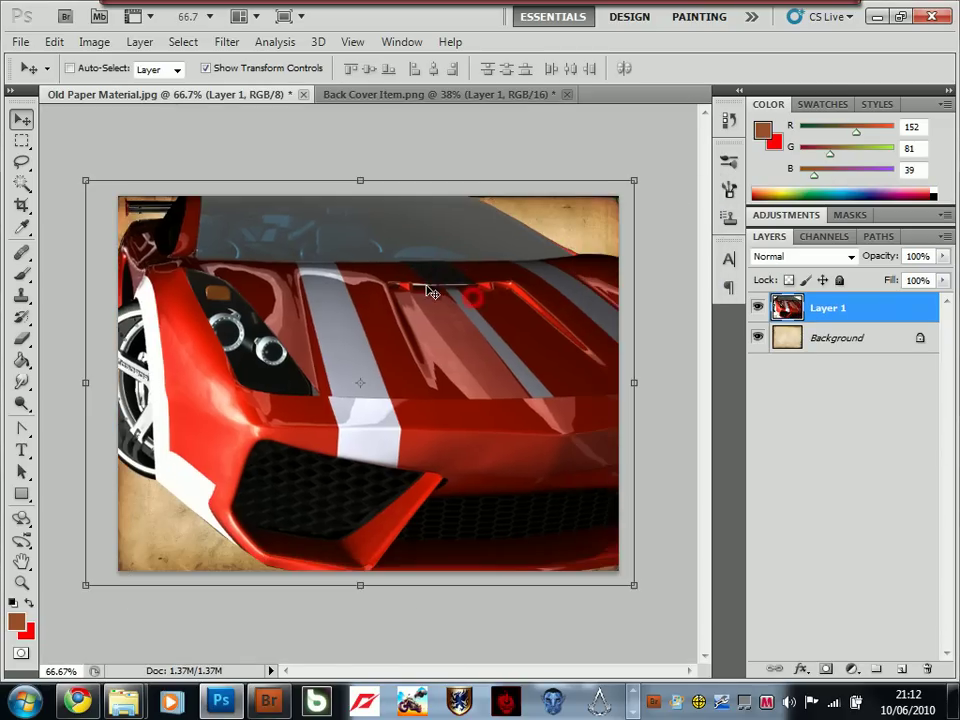
{"action": "key", "text": "ctrl+minus"}
{"action": "key", "text": "ctrl+minus"}
{"action": "key", "text": "ctrl+0"}
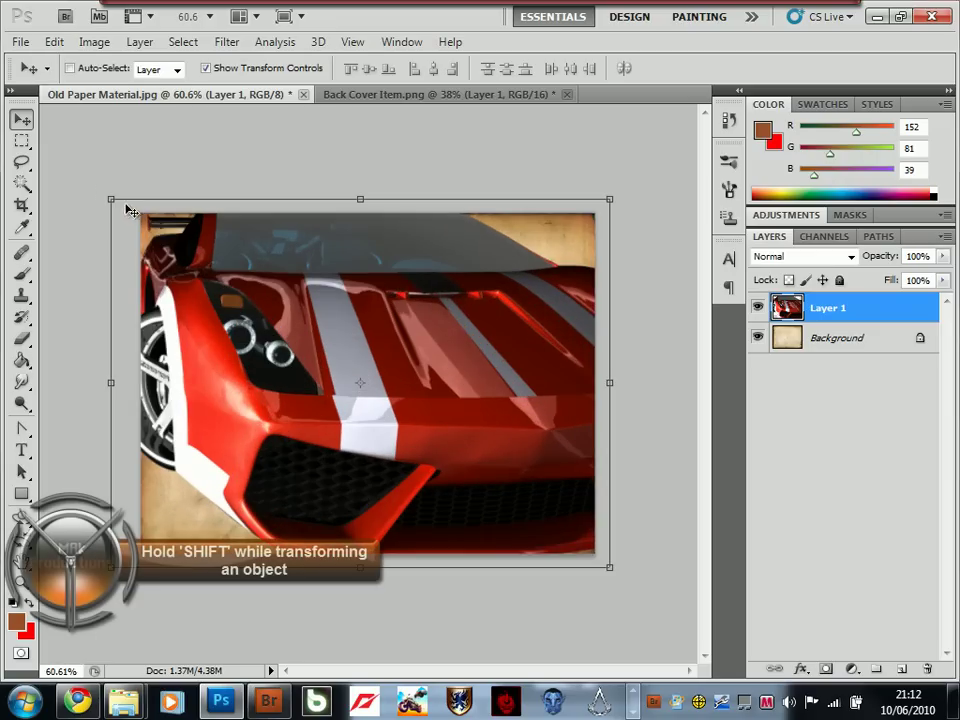
Try scaling the car proportionally to 52.67% against the paper's right edge, and delete the car layer
{"action": "left_click_drag", "start_coordinate": [108, 199], "coordinate": [316, 344]}
{"action": "left_click_drag", "start_coordinate": [415, 409], "coordinate": [283, 312]}
{"action": "left_click_drag", "start_coordinate": [182, 252], "coordinate": [215, 277]}
{"action": "left_click_drag", "start_coordinate": [283, 306], "coordinate": [413, 316]}
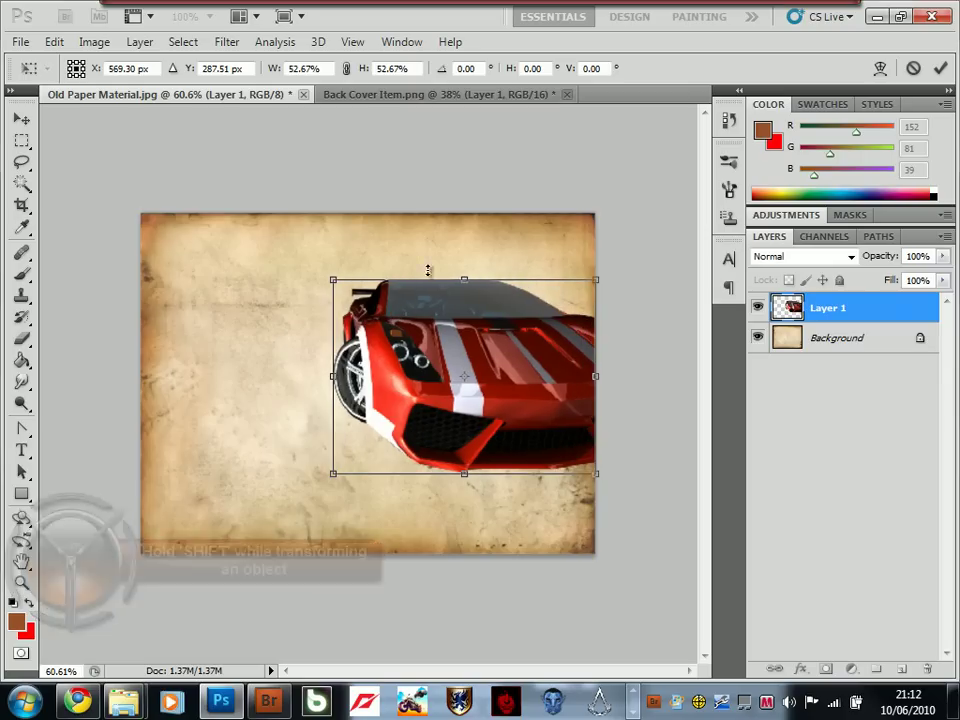
{"action": "left_click", "coordinate": [913, 68]}
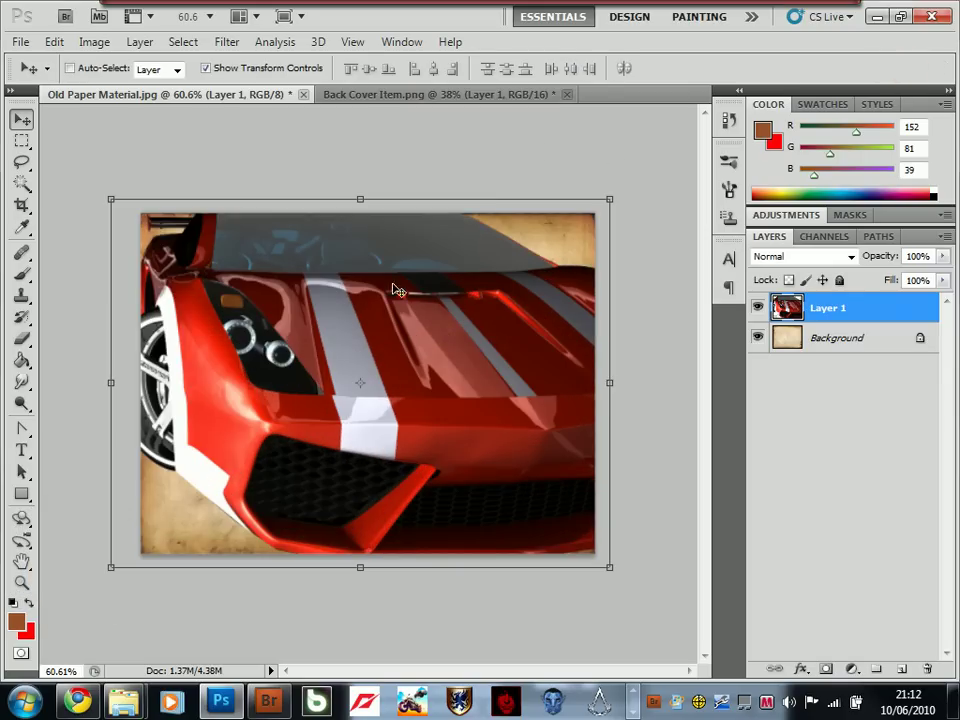
{"action": "key", "text": "Delete"}
Open Image Colour.png and copy its car cutout onto the paper in Old Paper Material.jpg, accepting the different bit depth
{"action": "left_click", "coordinate": [20, 41]}
{"action": "mouse_move", "coordinate": [52, 42]}
{"action": "left_click", "coordinate": [32, 78]}
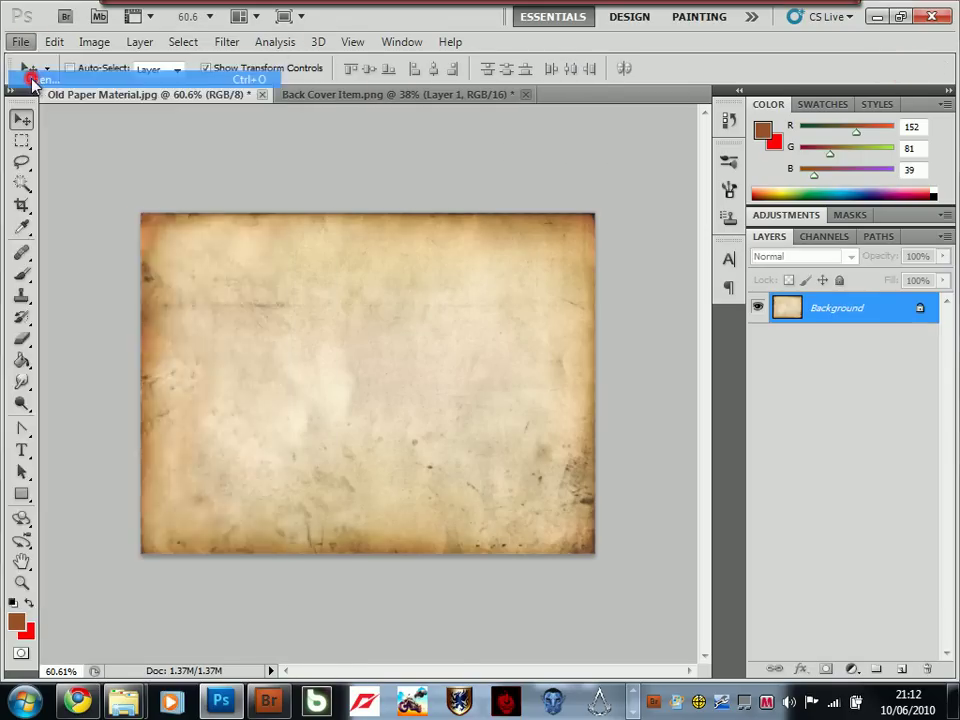
{"action": "left_click", "coordinate": [403, 266]}
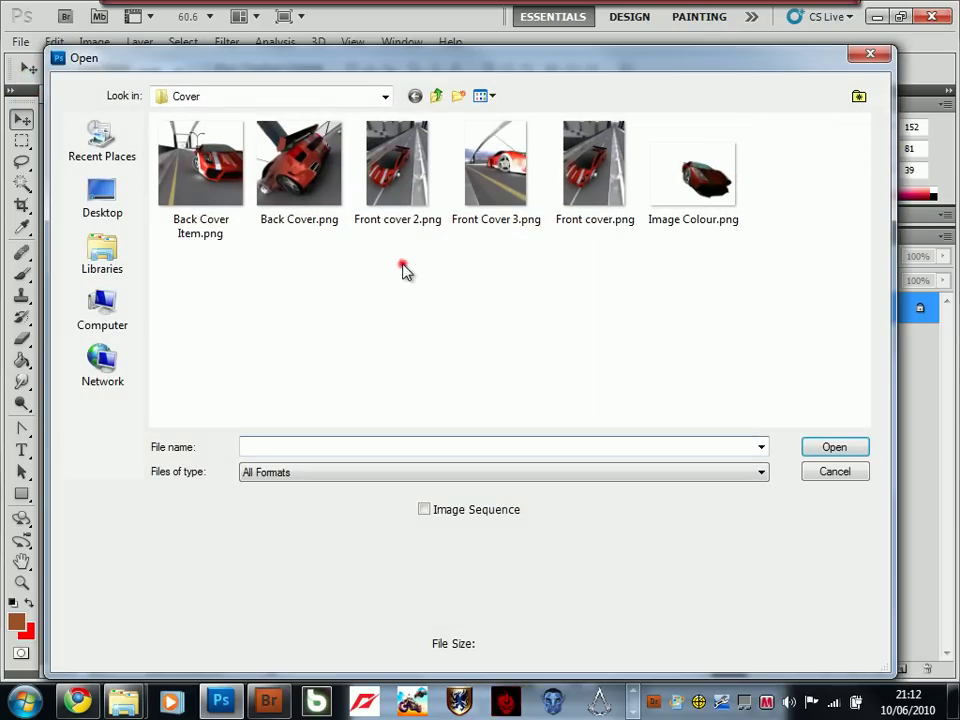
{"action": "left_click", "coordinate": [731, 172]}
{"action": "double_click", "coordinate": [731, 172]}
{"action": "left_click_drag", "start_coordinate": [467, 407], "coordinate": [345, 370]}
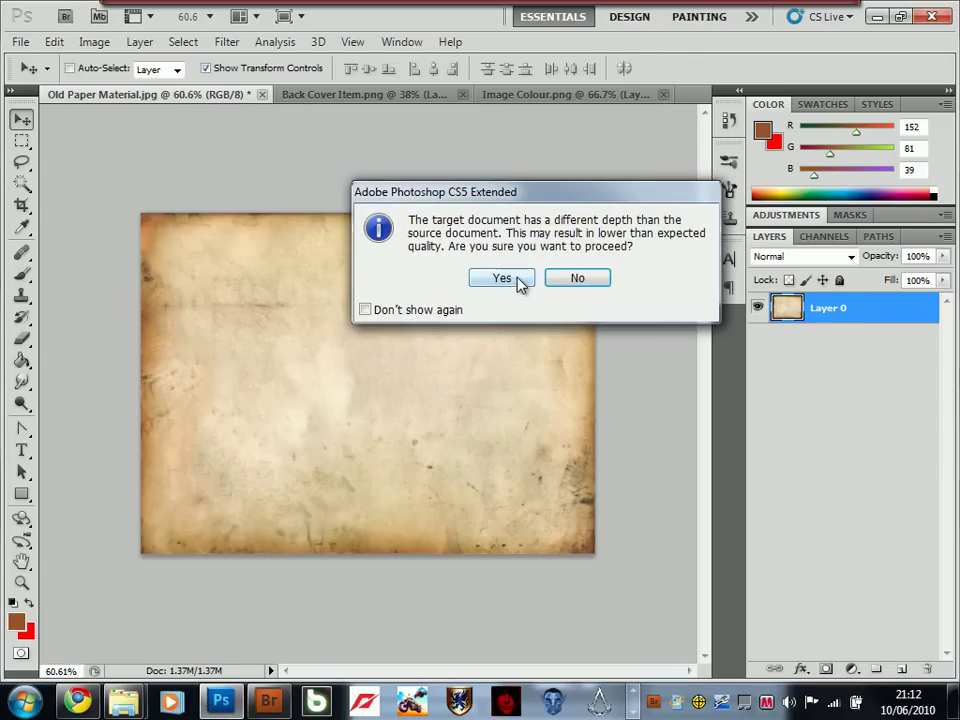
{"action": "left_click", "coordinate": [514, 281]}
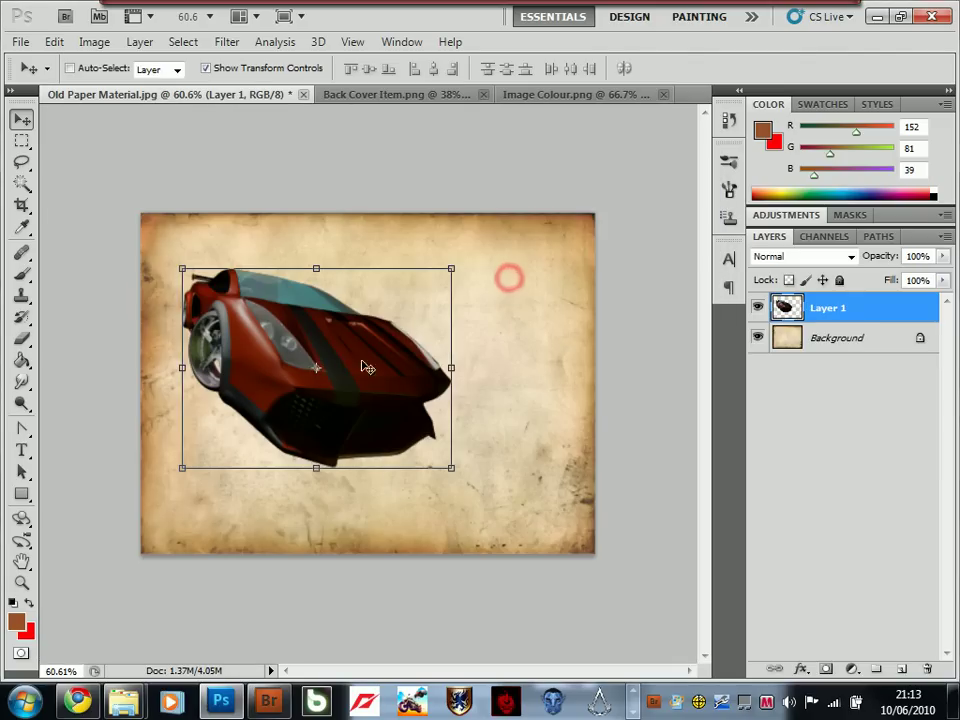
{"action": "left_click_drag", "start_coordinate": [368, 347], "coordinate": [386, 314]}
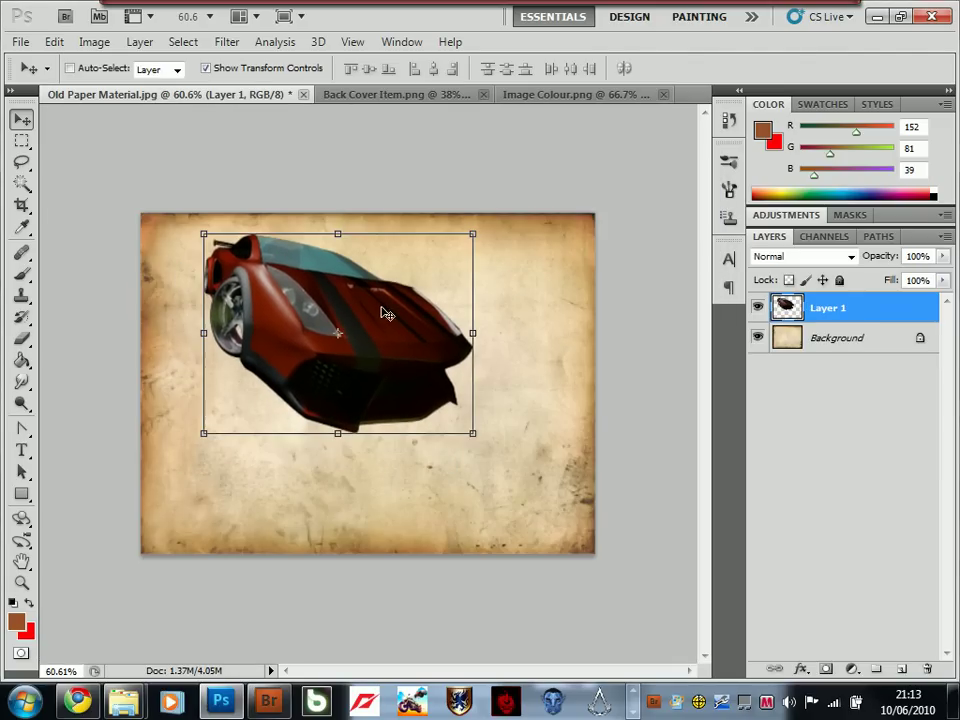
Try enlarging the car proportionally to 102.35%, cancel the transform, and move the car to about the paper's centre
{"action": "mouse_move", "coordinate": [474, 433]}
{"action": "left_mouse_down"}
{"action": "mouse_move", "coordinate": [495, 451]}
{"action": "mouse_move", "coordinate": [480, 437]}
{"action": "left_mouse_up"}
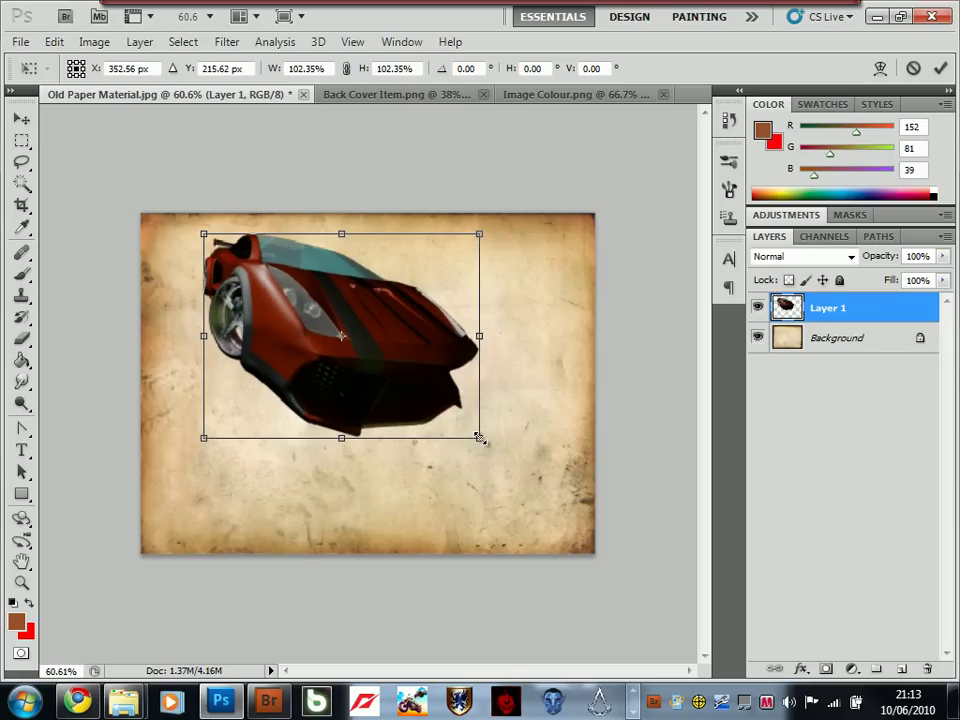
{"action": "right_click", "coordinate": [480, 437]}
{"action": "left_click", "coordinate": [913, 68]}
{"action": "left_click", "coordinate": [913, 68]}
{"action": "left_click_drag", "start_coordinate": [417, 321], "coordinate": [430, 367]}
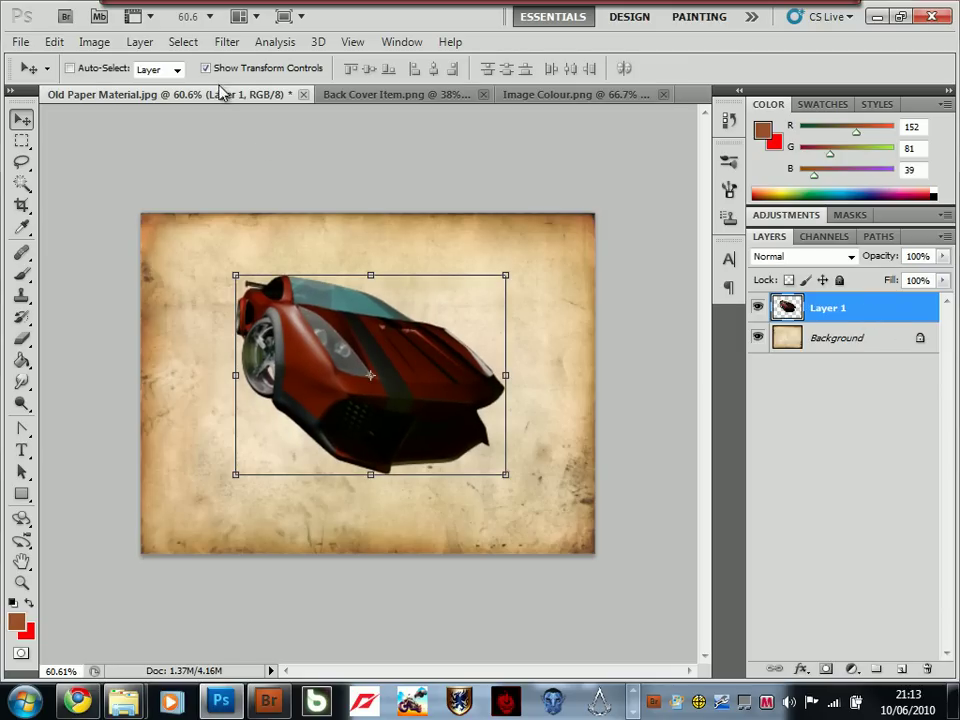
Try desaturating the car layer and undo the adjustment
{"action": "left_click", "coordinate": [94, 42]}
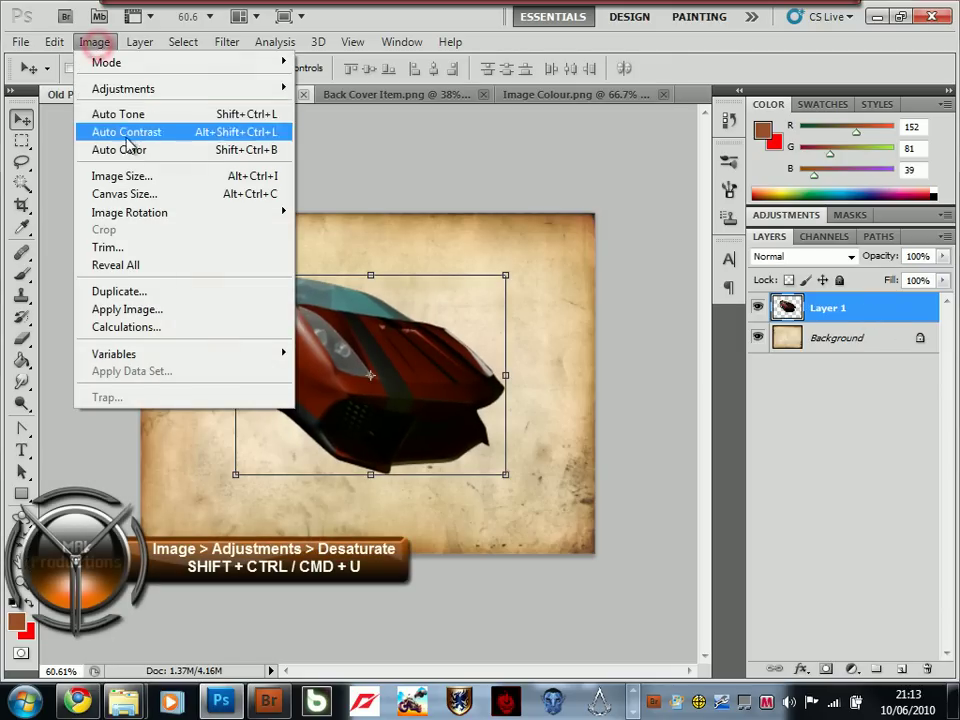
{"action": "mouse_move", "coordinate": [151, 89]}
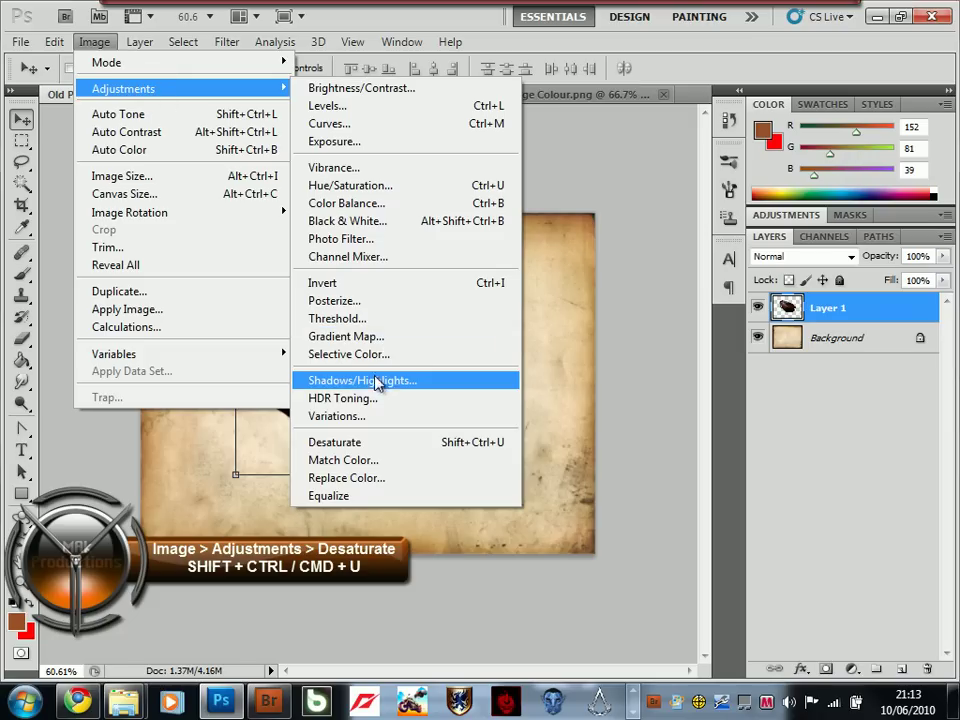
{"action": "left_click", "coordinate": [398, 448]}
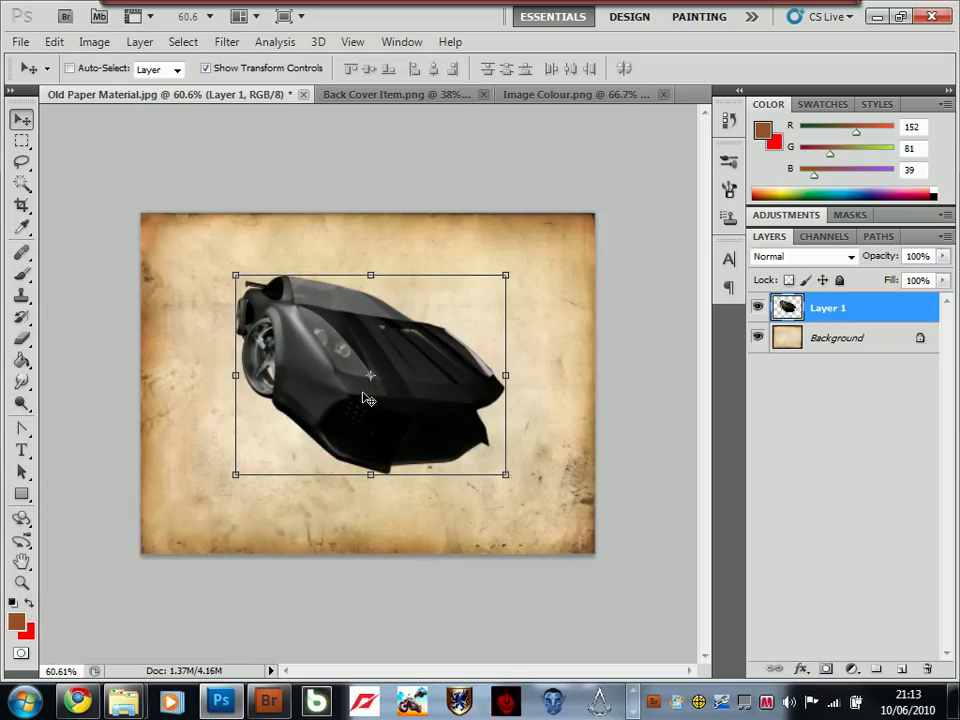
{"action": "key", "text": "ctrl+z"}
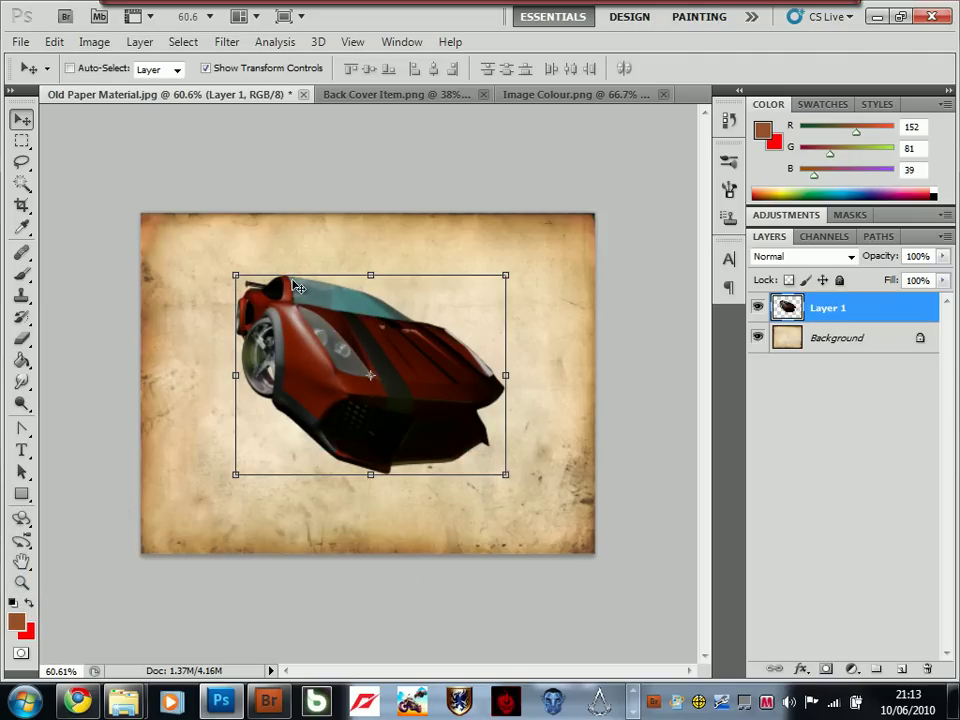
Desaturate the car layer and shift the car slightly down and to the right on the paper
{"action": "left_click", "coordinate": [94, 42]}
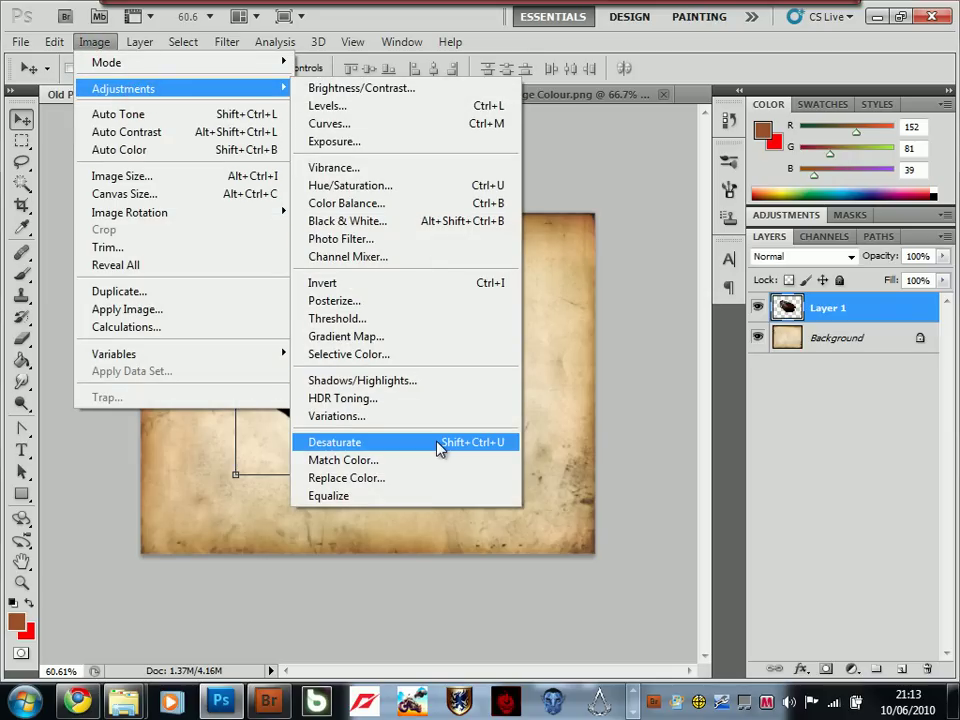
{"action": "left_click", "coordinate": [435, 442]}
{"action": "left_click_drag", "start_coordinate": [411, 354], "coordinate": [414, 360]}
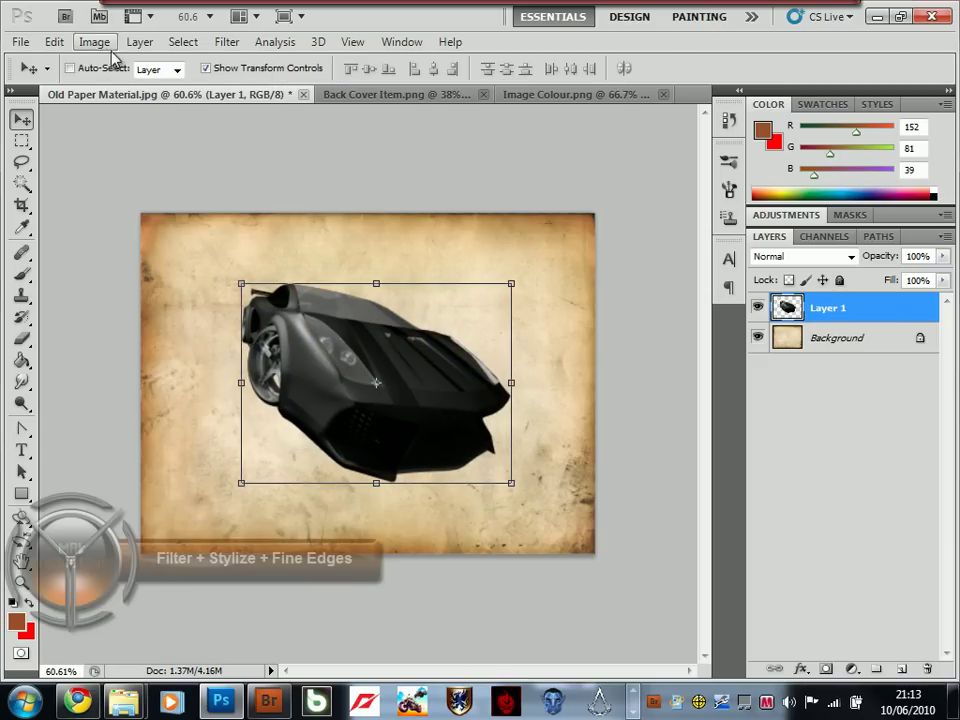
Apply the Find Edges filter to the desaturated car layer and shift the car slightly lower on the paper
{"action": "left_click", "coordinate": [226, 42]}
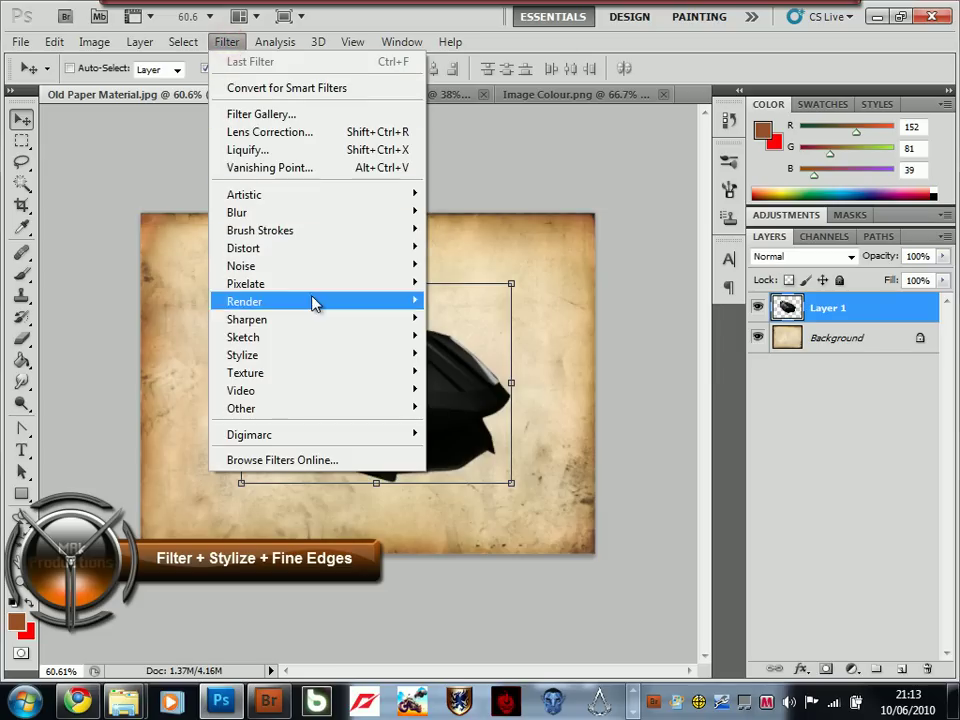
{"action": "mouse_move", "coordinate": [328, 360]}
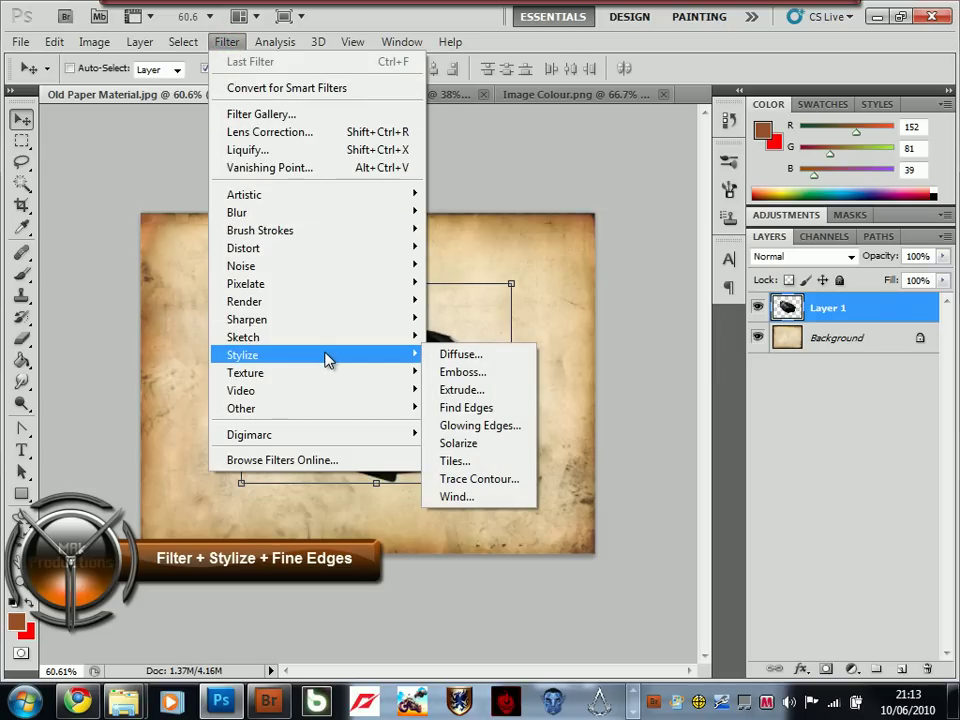
{"action": "left_click", "coordinate": [506, 409]}
{"action": "left_click_drag", "start_coordinate": [454, 355], "coordinate": [459, 367]}
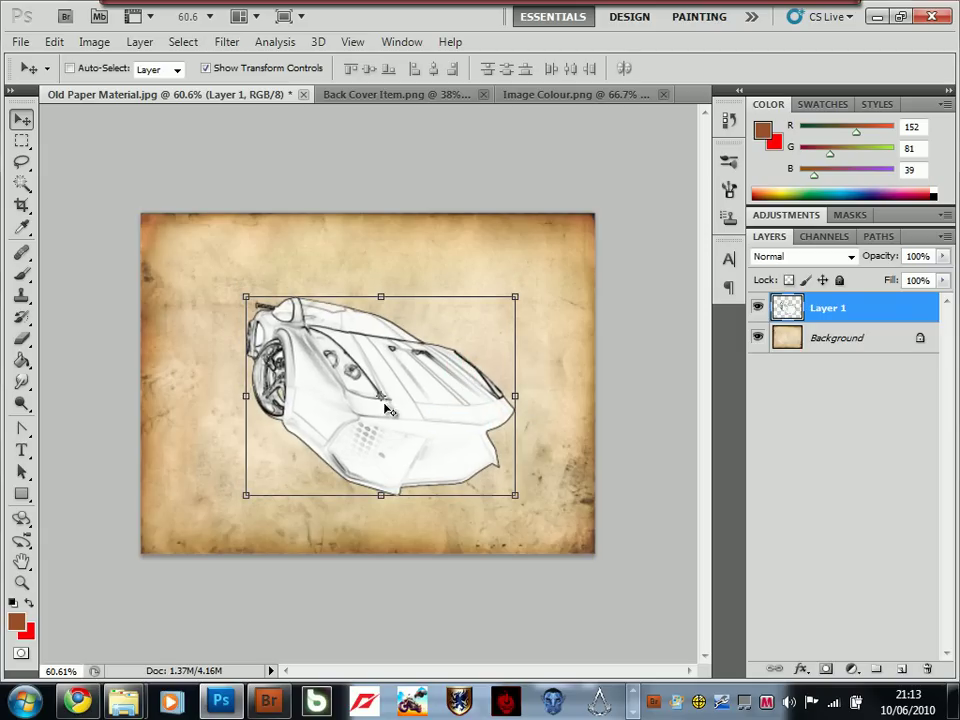
Examine the edge lines of the filtered car up close and against the whole paper
{"action": "scroll", "coordinate": [333, 353], "scroll_direction": "up", "scroll_amount": 5}
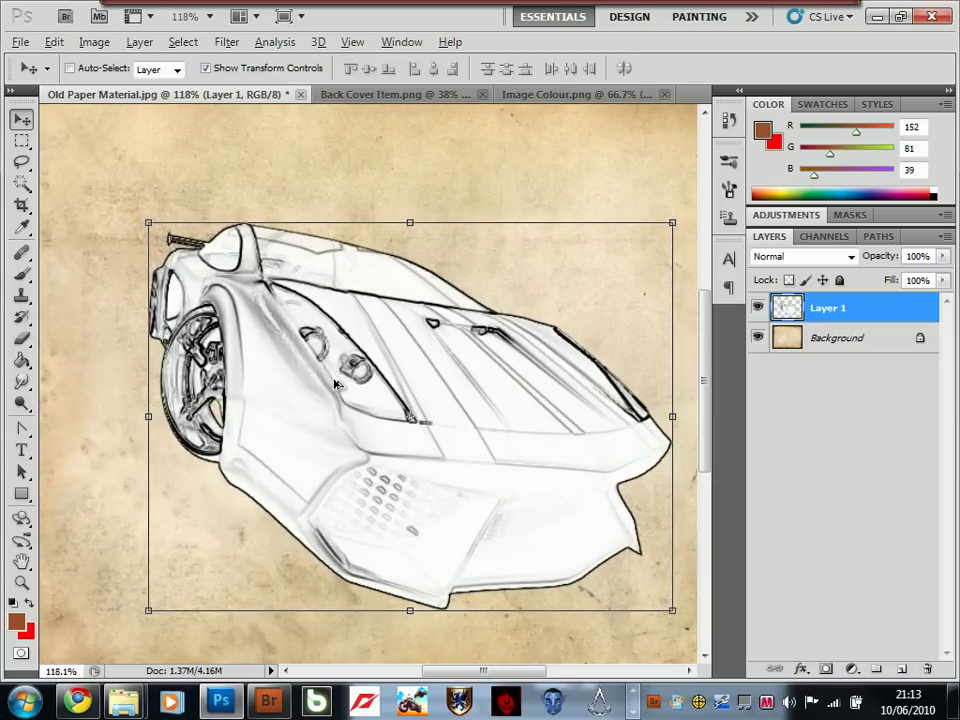
{"action": "scroll", "coordinate": [377, 388], "scroll_direction": "down", "scroll_amount": 3}
{"action": "scroll", "coordinate": [468, 378], "scroll_direction": "down", "scroll_amount": 1}
{"action": "scroll", "coordinate": [472, 385], "scroll_direction": "up", "scroll_amount": 2}
{"action": "scroll", "coordinate": [478, 390], "scroll_direction": "up", "scroll_amount": 1}
{"action": "scroll", "coordinate": [479, 388], "scroll_direction": "down", "scroll_amount": 1}
{"action": "scroll", "coordinate": [481, 384], "scroll_direction": "down", "scroll_amount": 1}
{"action": "scroll", "coordinate": [485, 387], "scroll_direction": "up", "scroll_amount": 2}
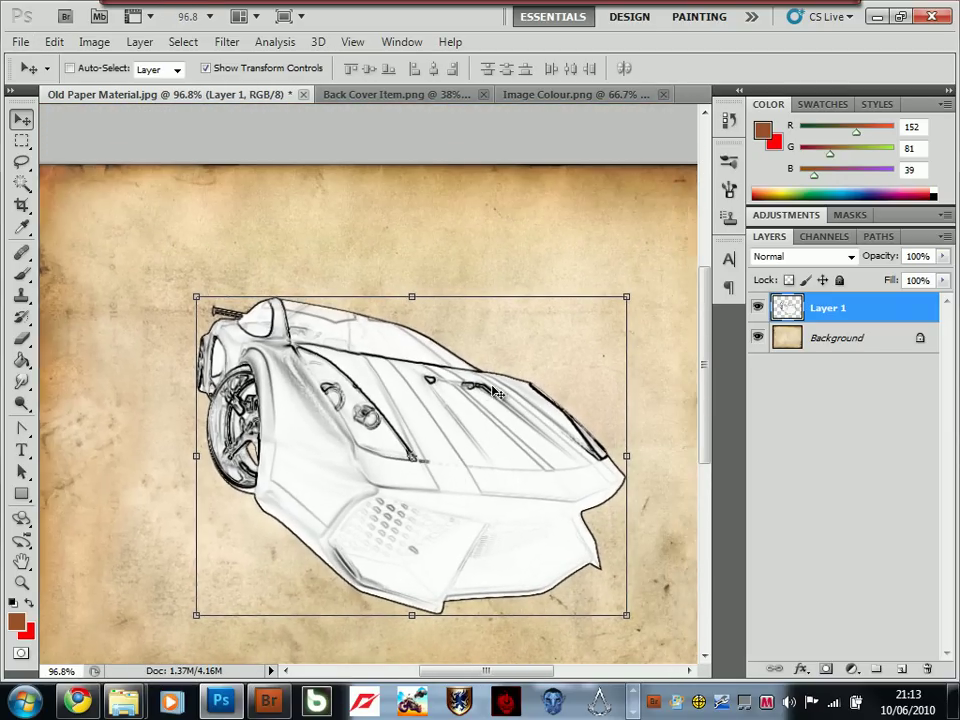
{"action": "scroll", "coordinate": [475, 390], "scroll_direction": "right", "scroll_amount": 2}
{"action": "scroll", "coordinate": [467, 393], "scroll_direction": "down", "scroll_amount": 1}
{"action": "scroll", "coordinate": [470, 395], "scroll_direction": "down", "scroll_amount": 1}
Move the line-drawn car toward the paper's upper left and rename its layer Lamborghini
{"action": "mouse_move", "coordinate": [406, 362]}
{"action": "left_mouse_down"}
{"action": "mouse_move", "coordinate": [392, 328]}
{"action": "mouse_move", "coordinate": [250, 297]}
{"action": "mouse_move", "coordinate": [223, 245]}
{"action": "mouse_move", "coordinate": [290, 289]}
{"action": "left_mouse_up"}
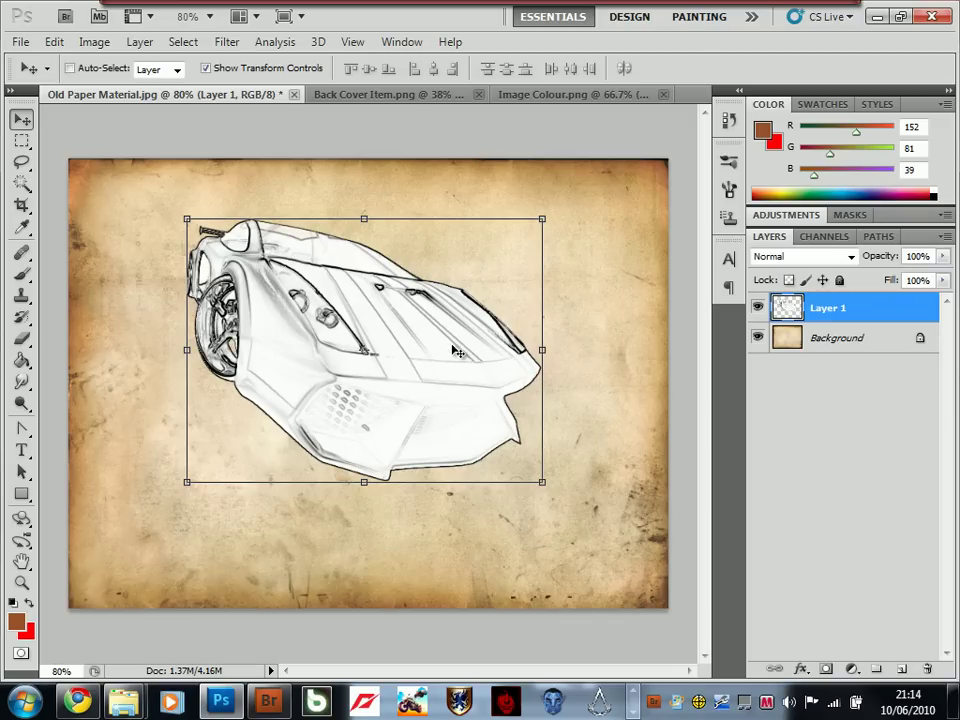
{"action": "left_click", "coordinate": [832, 340]}
{"action": "left_click", "coordinate": [838, 307]}
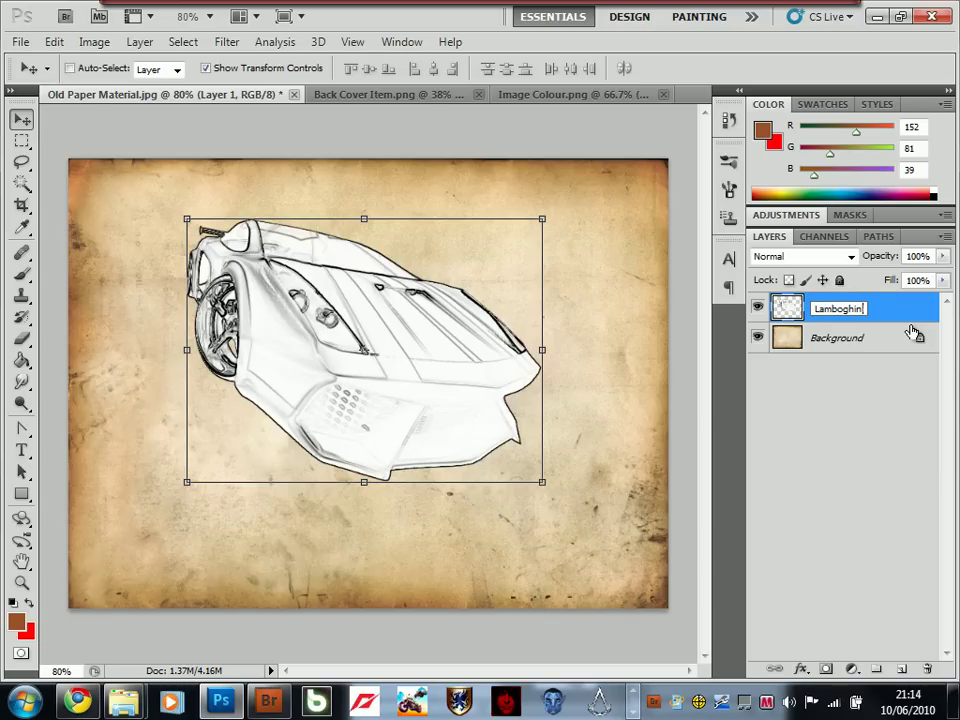
{"action": "key", "text": "Return"}
{"action": "double_click", "coordinate": [843, 309]}
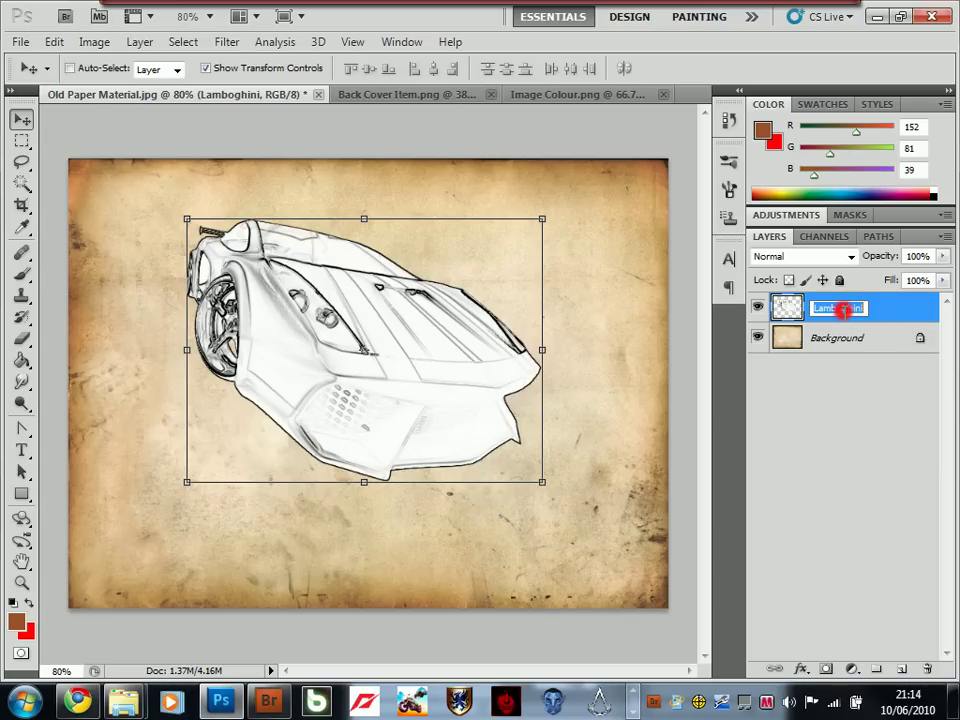
{"action": "left_click", "coordinate": [840, 309]}
{"action": "type", "text": "r"}
{"action": "key", "text": "Return"}
Set the Lamborghini layer's blend mode to Multiply
{"action": "left_click", "coordinate": [876, 332]}
{"action": "left_click", "coordinate": [879, 314]}
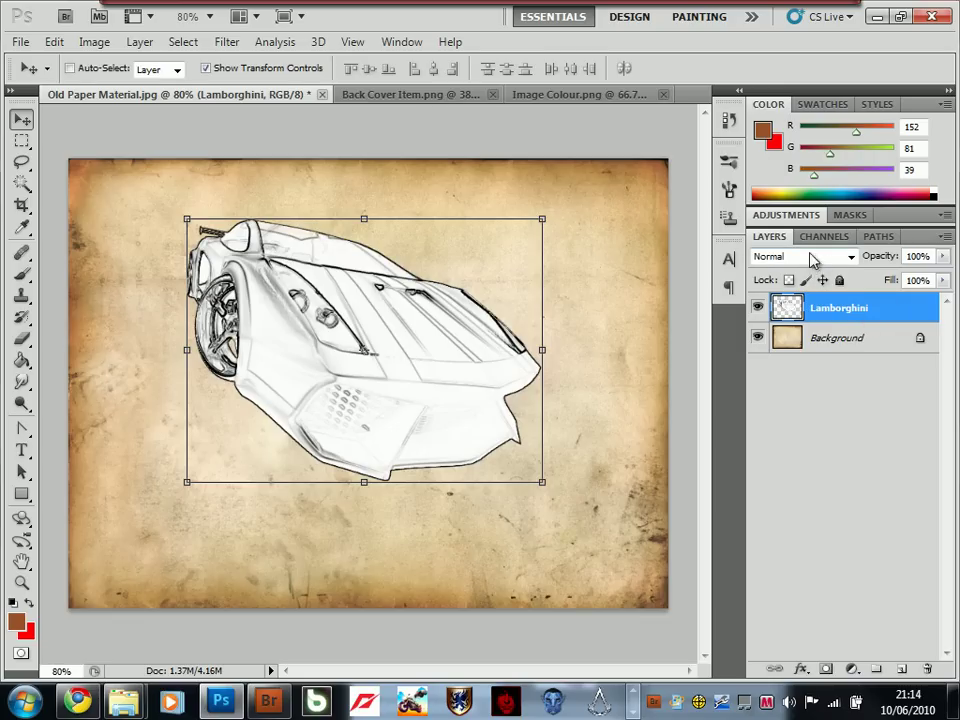
{"action": "left_click", "coordinate": [797, 257]}
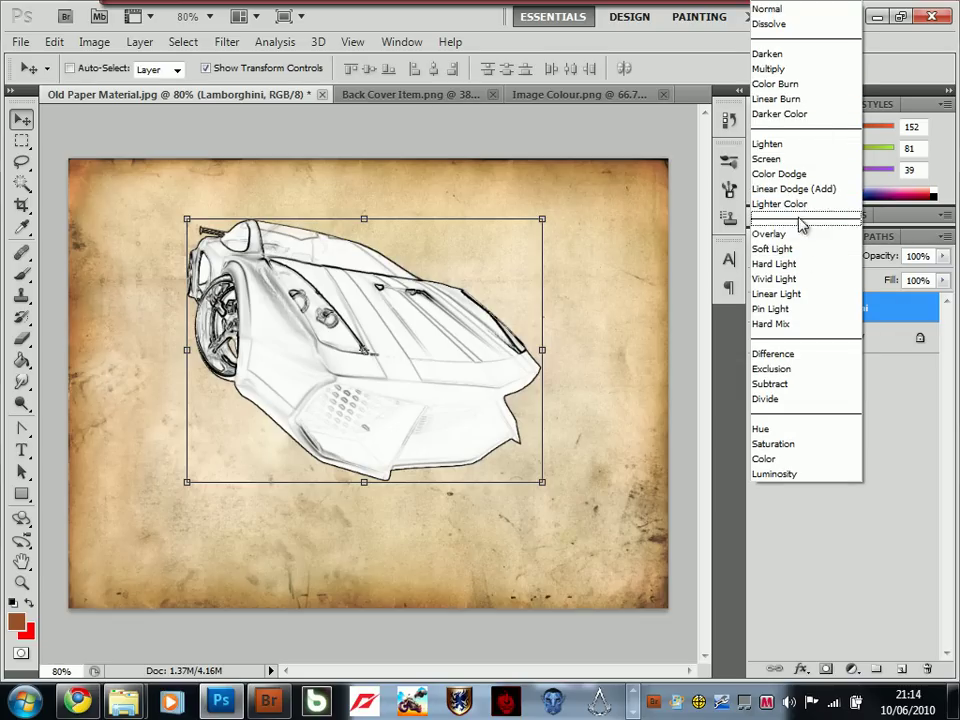
{"action": "left_click", "coordinate": [795, 68]}
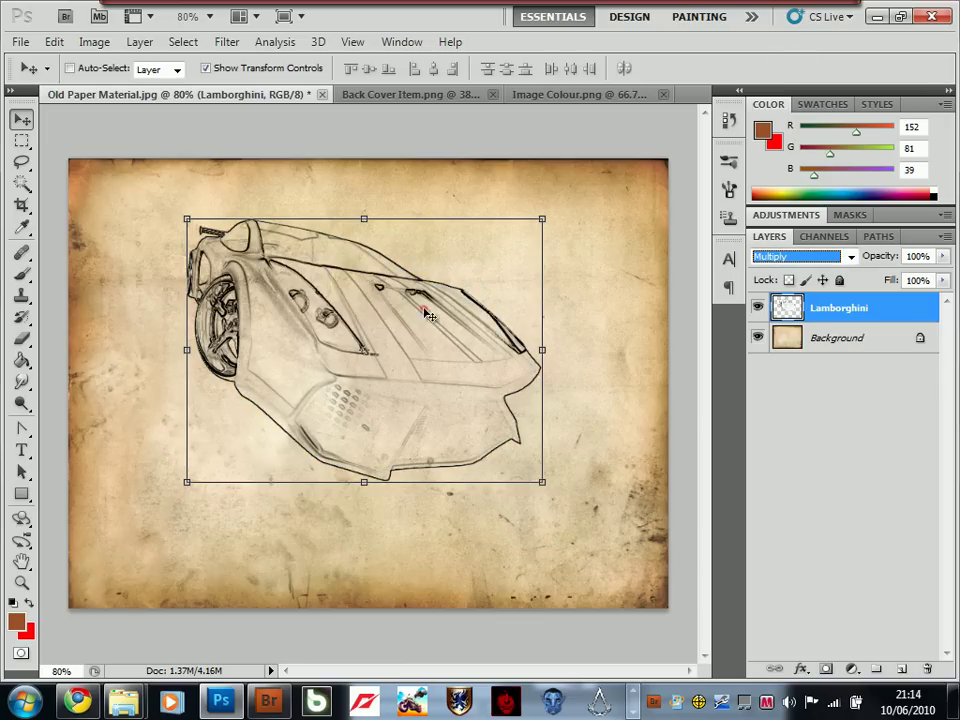
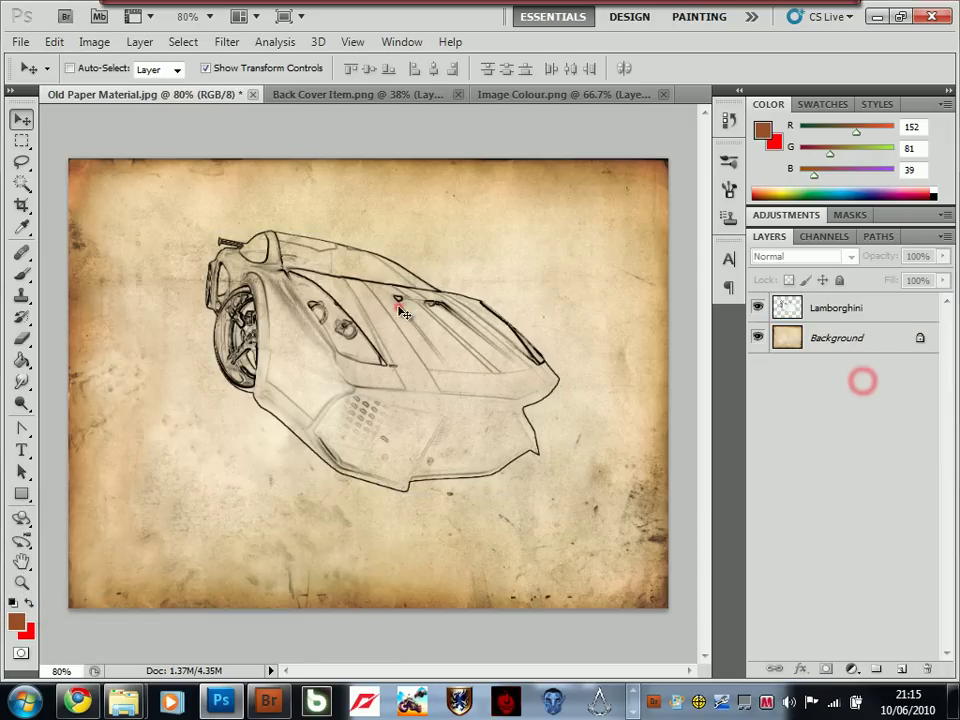
Start a Hue/Saturation adjustment on the Lamborghini layer with Colorize enabled
{"action": "left_click", "coordinate": [531, 266]}
{"action": "left_click", "coordinate": [849, 333]}
{"action": "left_click", "coordinate": [850, 309]}
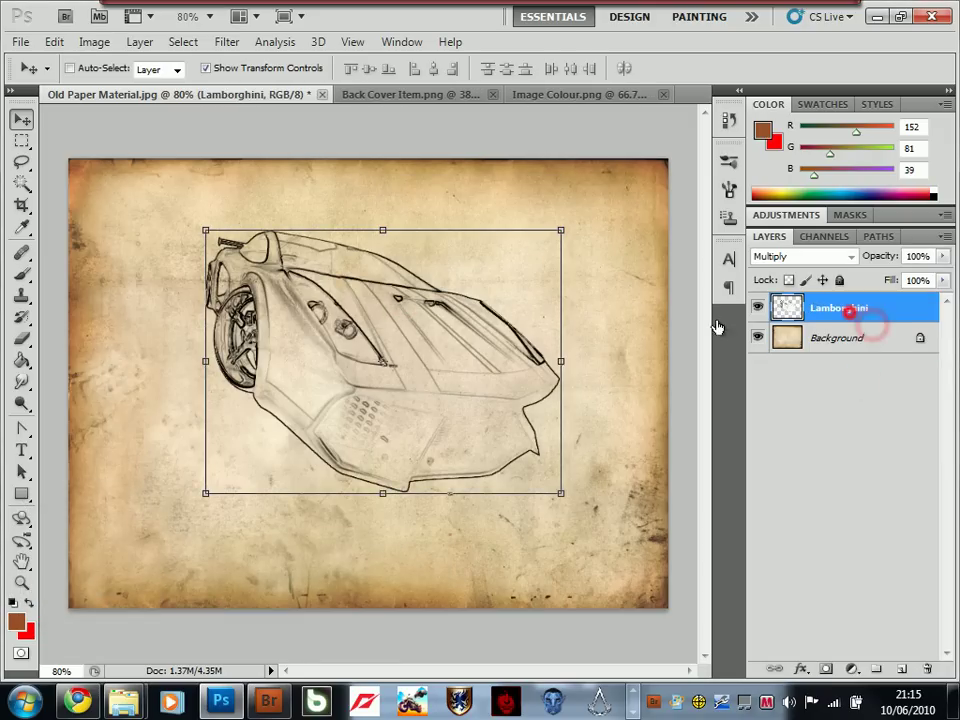
{"action": "key", "text": "ctrl+u"}
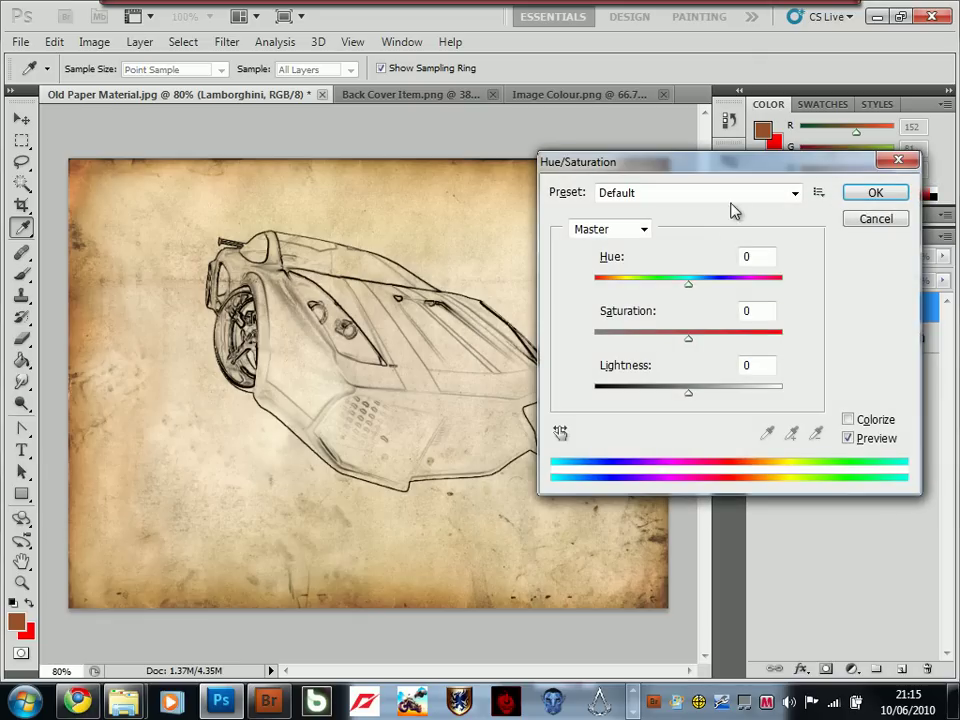
{"action": "left_click_drag", "start_coordinate": [735, 165], "coordinate": [760, 108]}
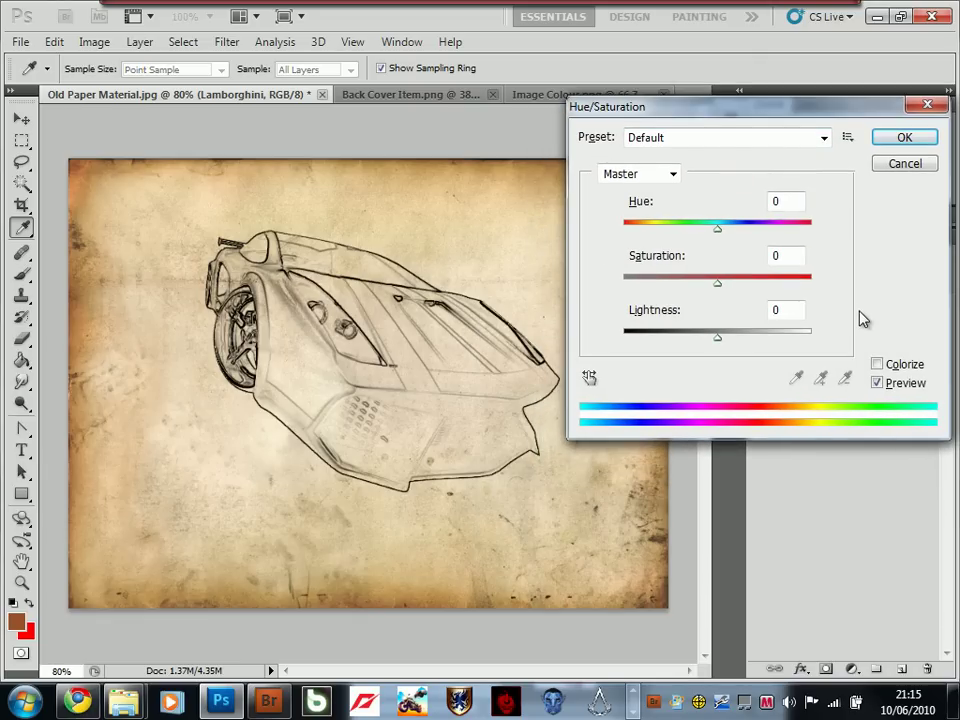
{"action": "left_click", "coordinate": [879, 366]}
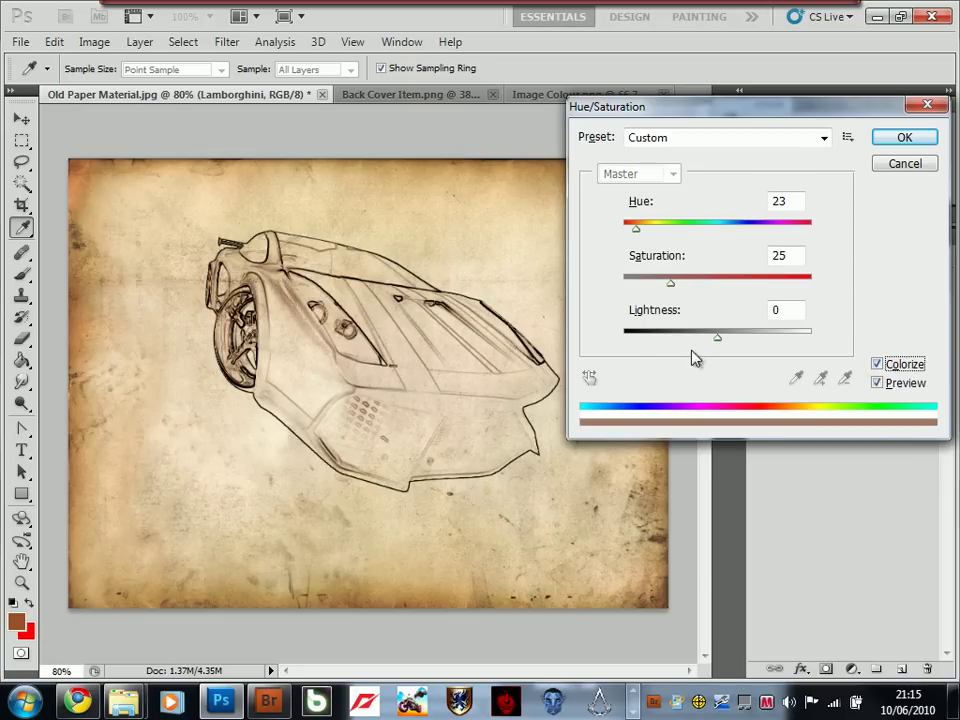
Set the colorized sketch's hue to 20, saturation to 15 and lightness to +30, and apply the adjustment
{"action": "left_click_drag", "start_coordinate": [718, 340], "coordinate": [742, 343]}
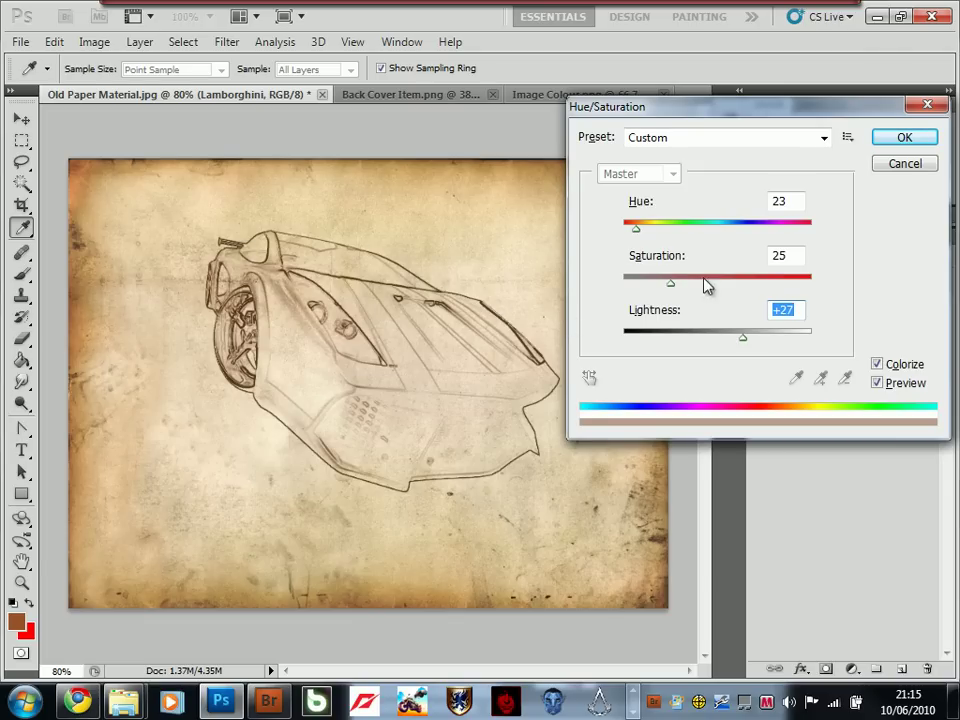
{"action": "left_click_drag", "start_coordinate": [672, 284], "coordinate": [660, 289]}
{"action": "left_click_drag", "start_coordinate": [636, 229], "coordinate": [637, 231]}
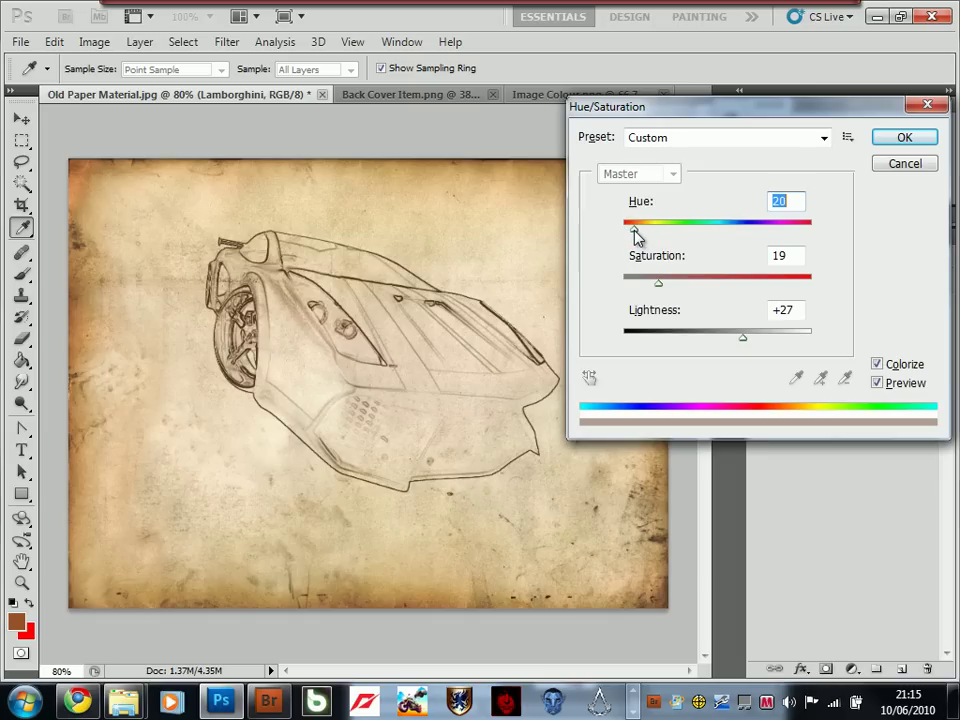
{"action": "left_click_drag", "start_coordinate": [662, 286], "coordinate": [652, 290]}
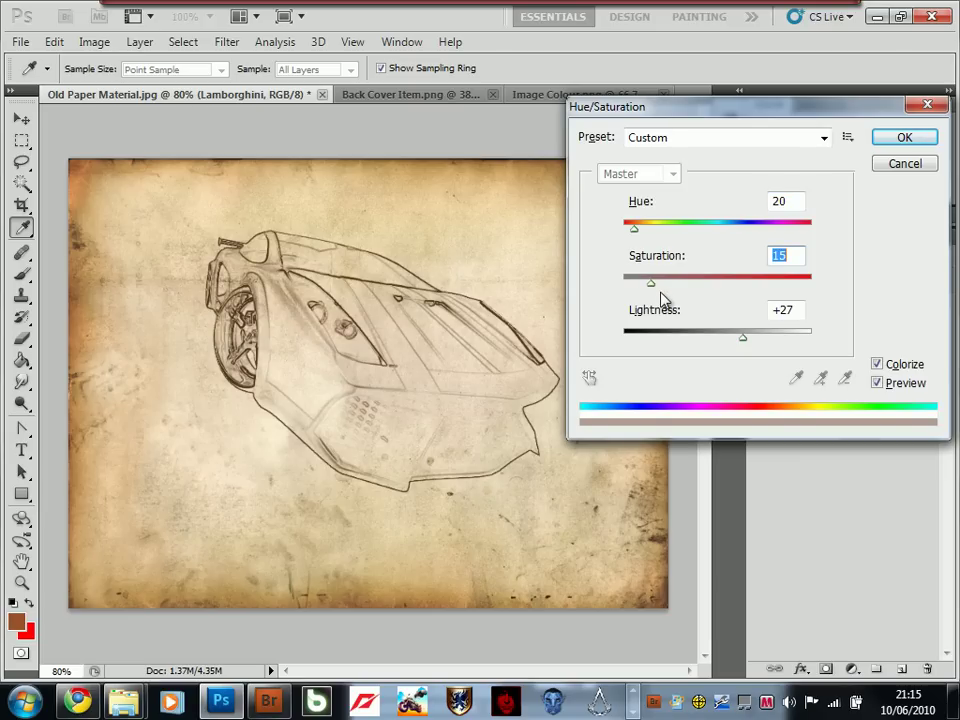
{"action": "left_click", "coordinate": [745, 339]}
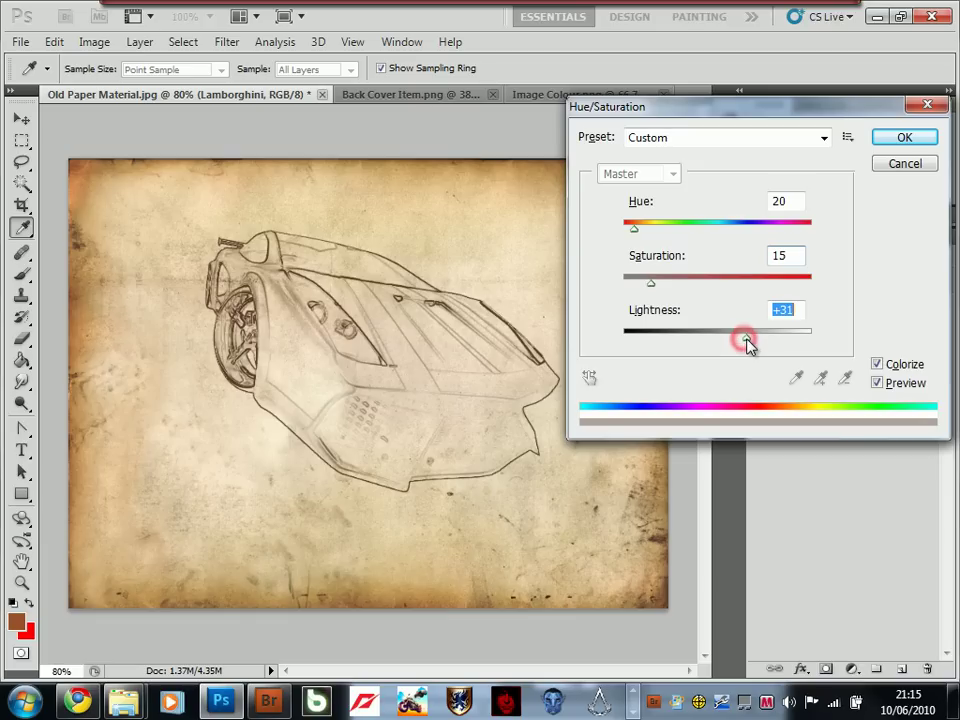
{"action": "left_click", "coordinate": [799, 312]}
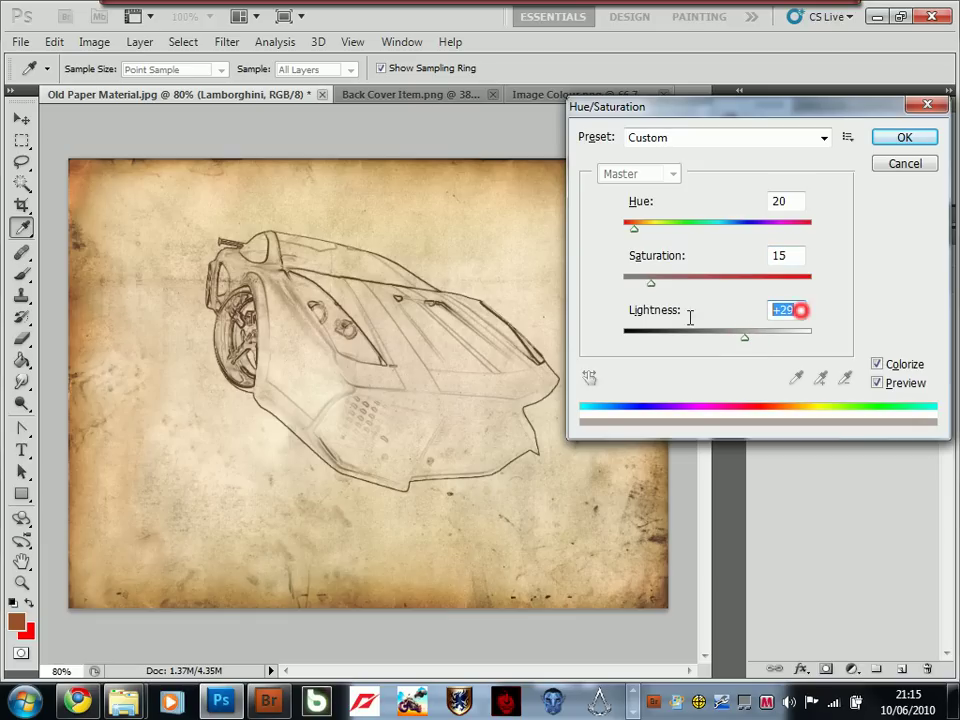
{"action": "type", "text": "30"}
{"action": "left_click", "coordinate": [904, 137]}
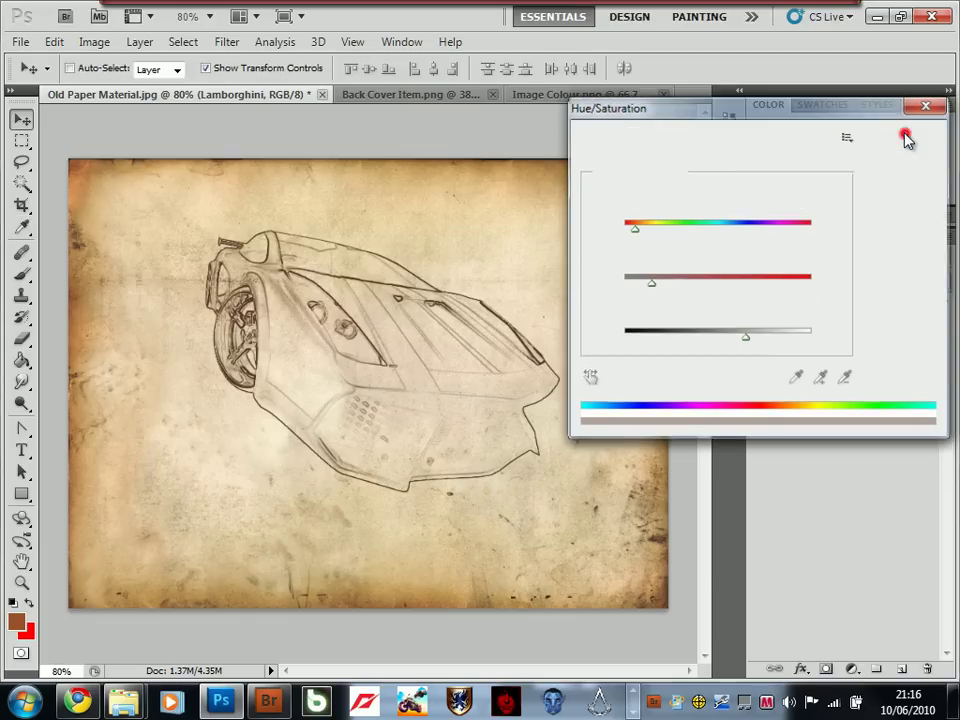
Move the car sketch up near the paper's upper edge and select the Background layer
{"action": "left_click_drag", "start_coordinate": [476, 349], "coordinate": [441, 307]}
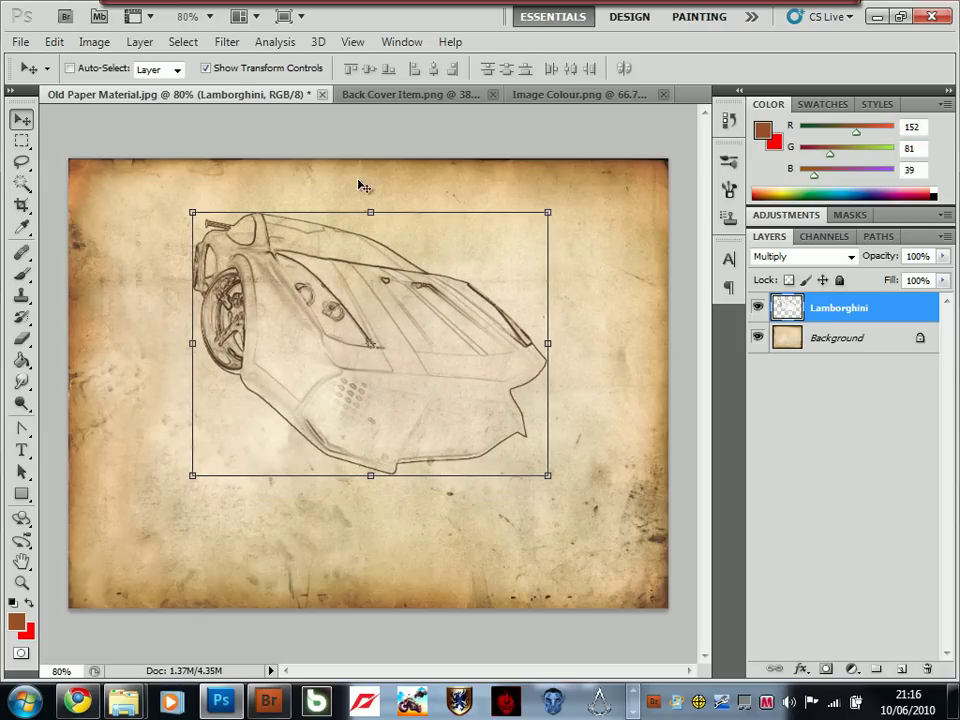
{"action": "left_click_drag", "start_coordinate": [441, 328], "coordinate": [462, 303]}
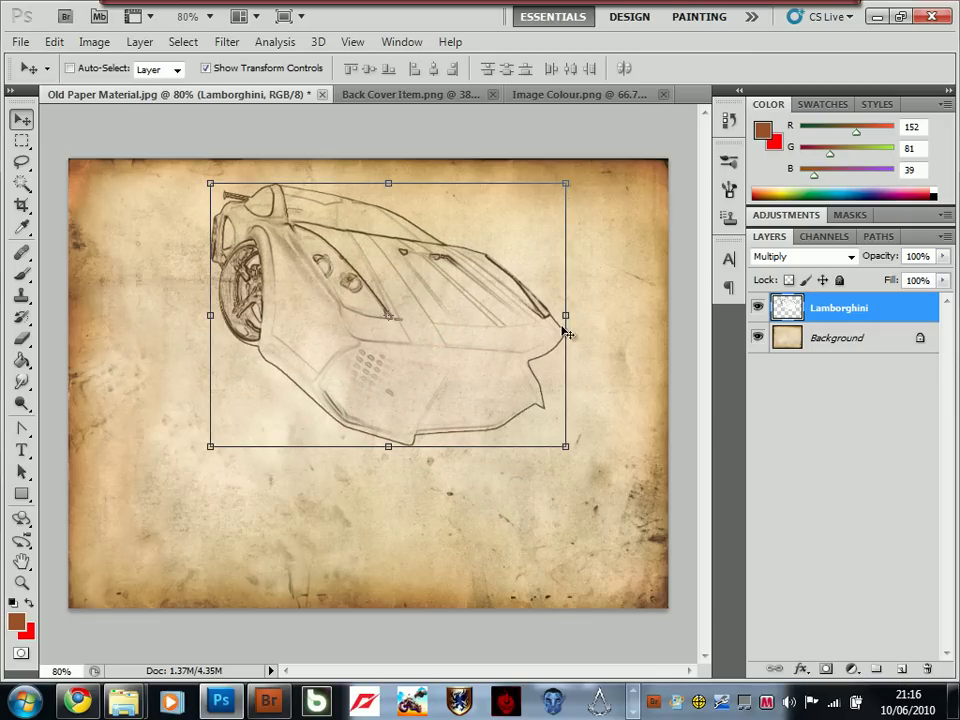
{"action": "left_click_drag", "start_coordinate": [857, 315], "coordinate": [857, 343]}
{"action": "left_click", "coordinate": [845, 347]}
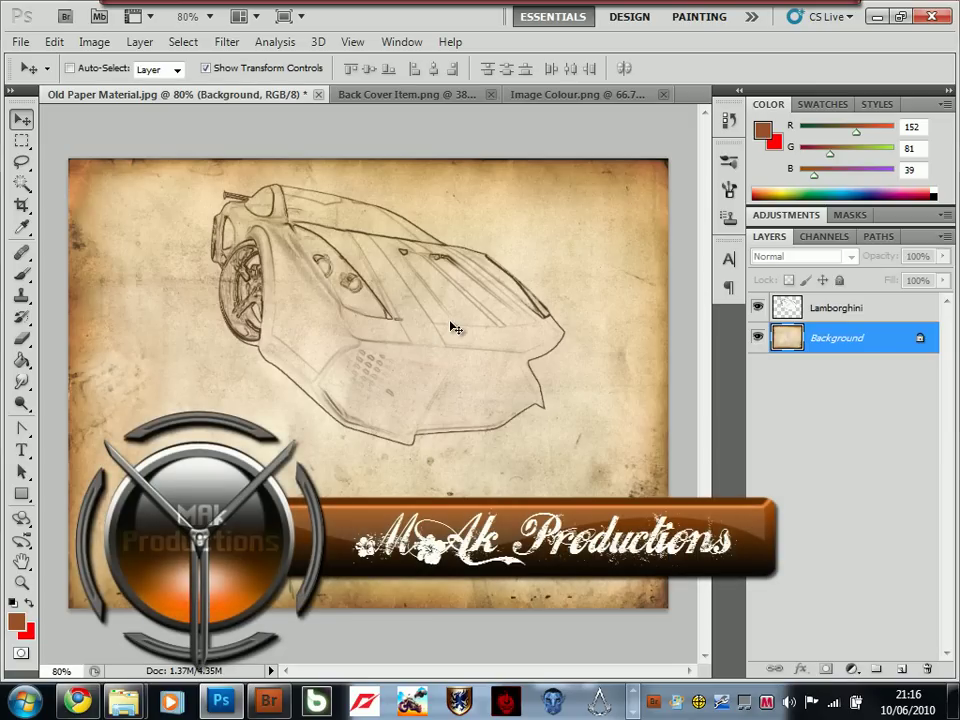
{"action": "left_click", "coordinate": [881, 310]}
{"action": "left_click", "coordinate": [872, 341]}
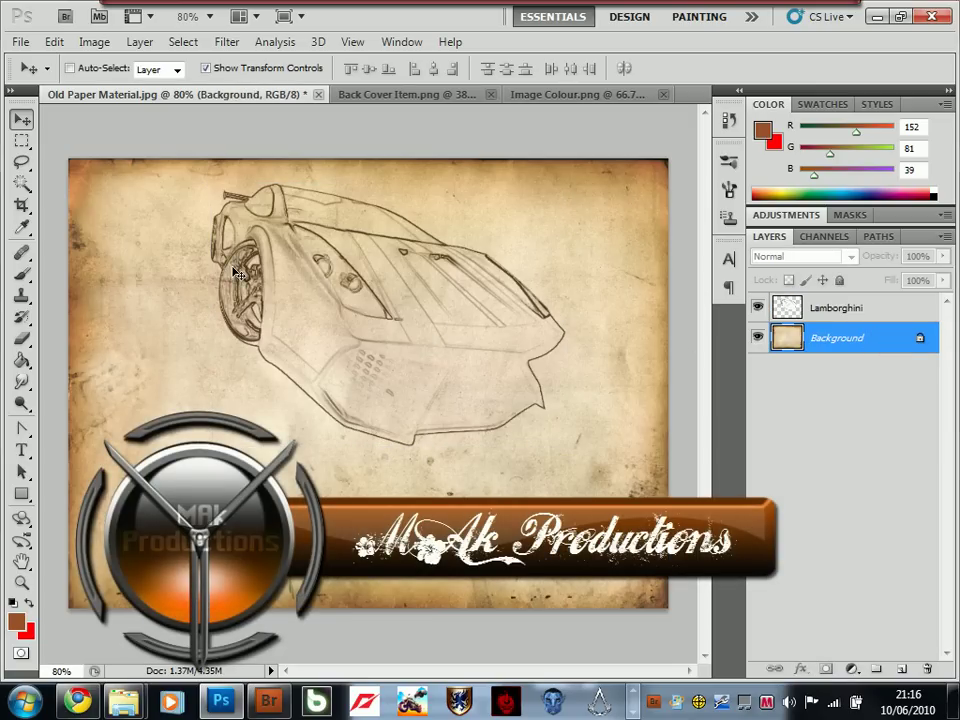